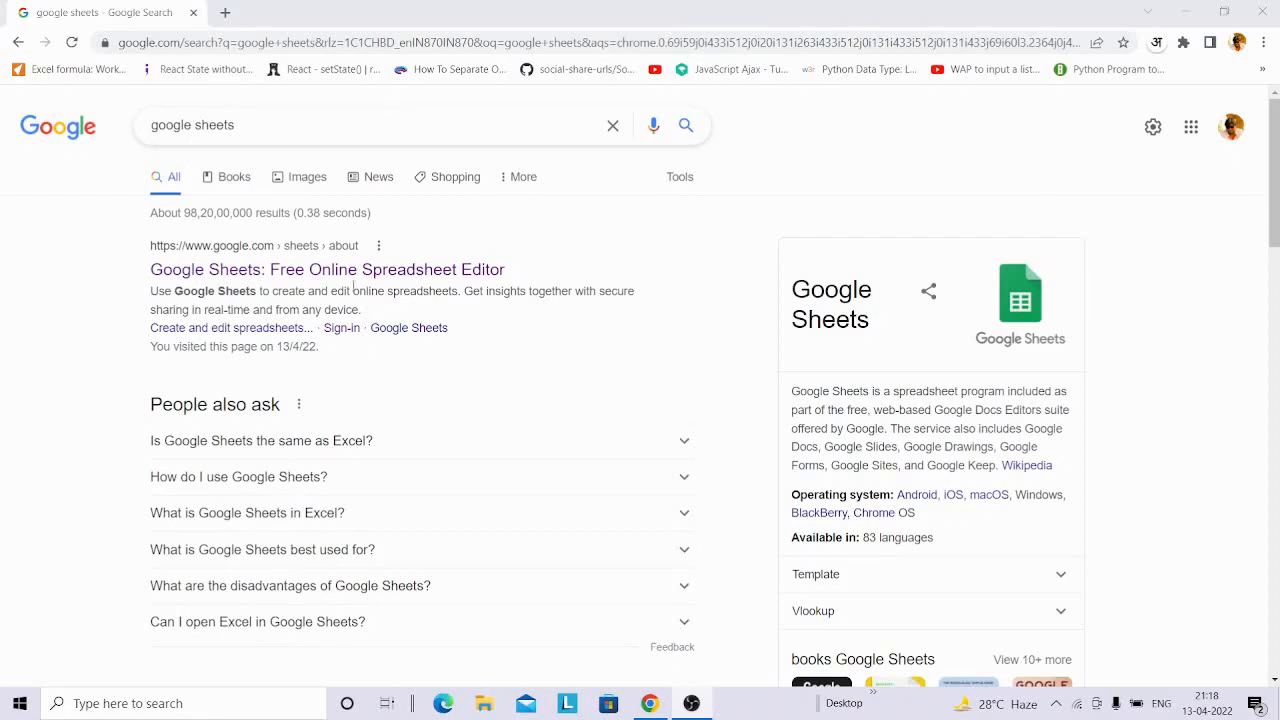
# Open Google Sheets from the search results and create a blank spreadsheet
pyautogui.click(287, 270)
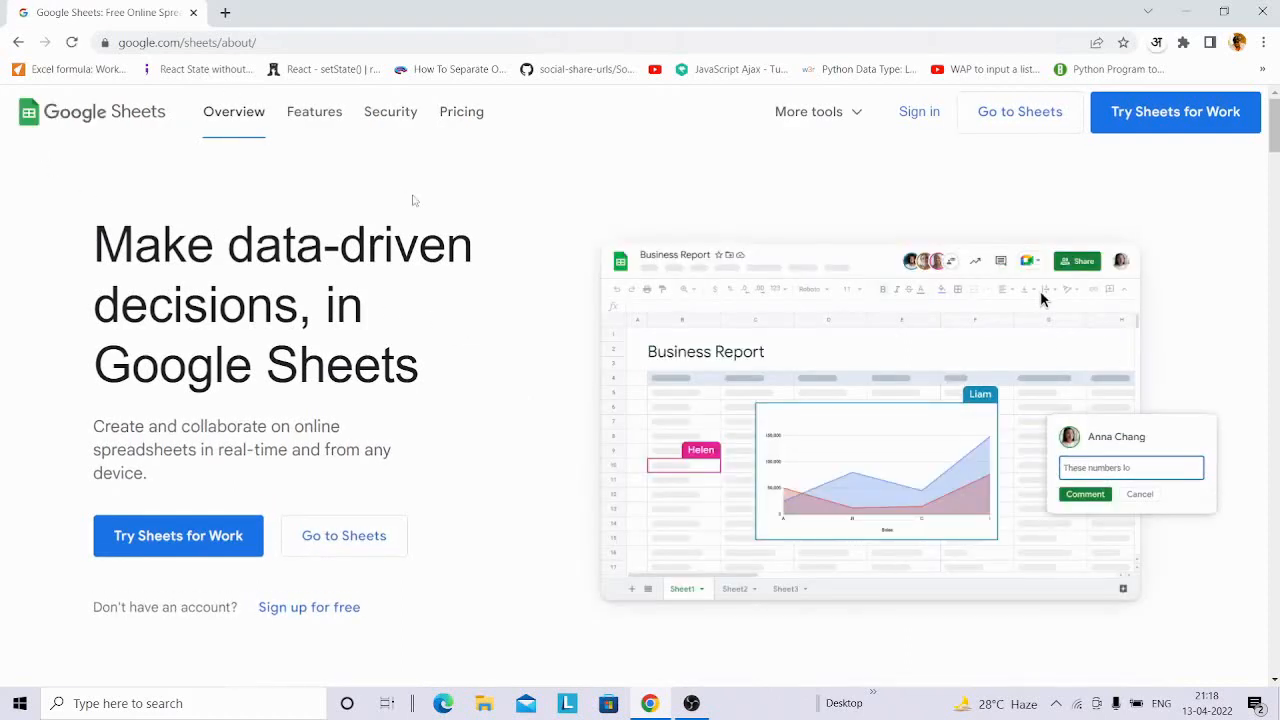
pyautogui.click(344, 537)
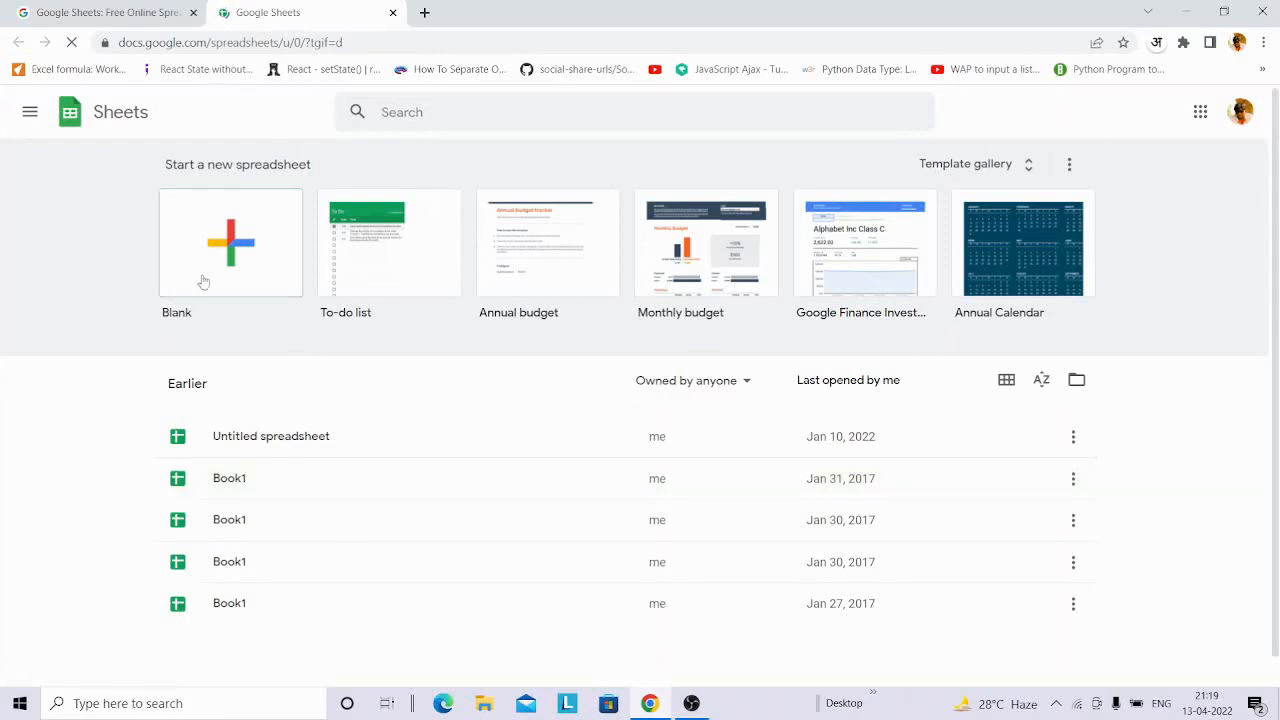
pyautogui.click(217, 245)
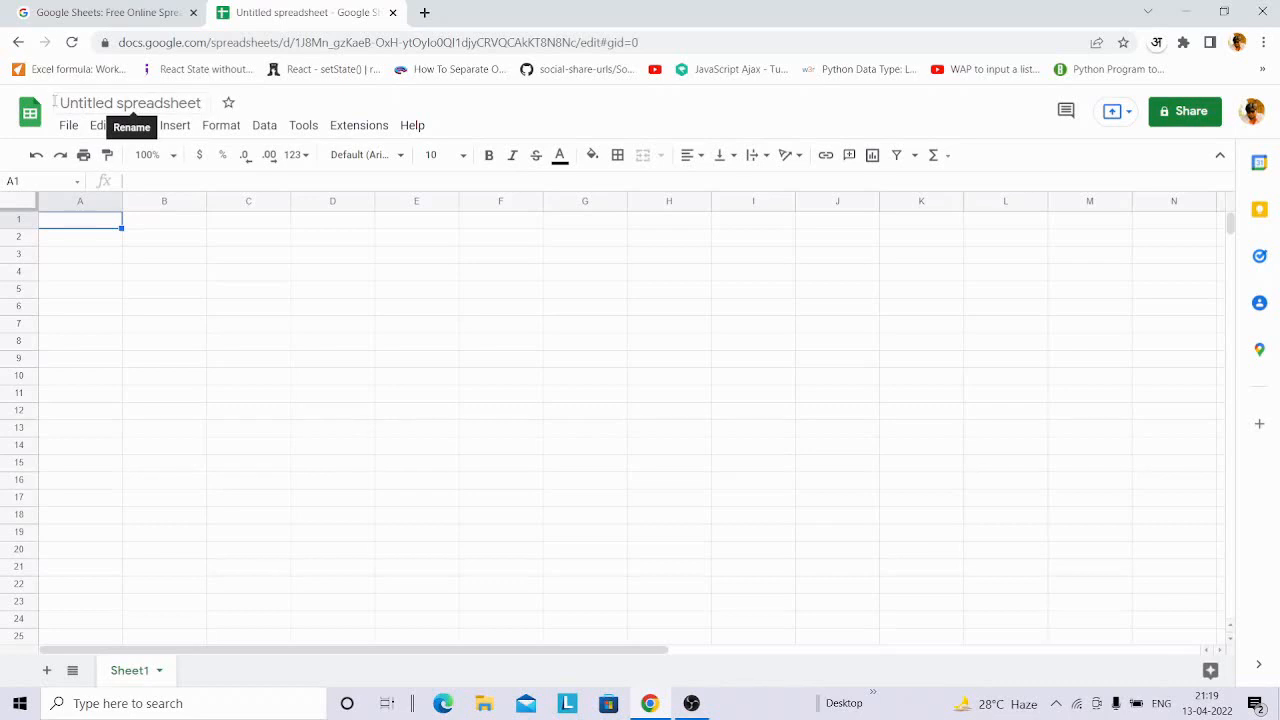
# Rename the untitled spreadsheet as class1
pyautogui.moveTo(54, 101); pyautogui.dragTo(207, 106)
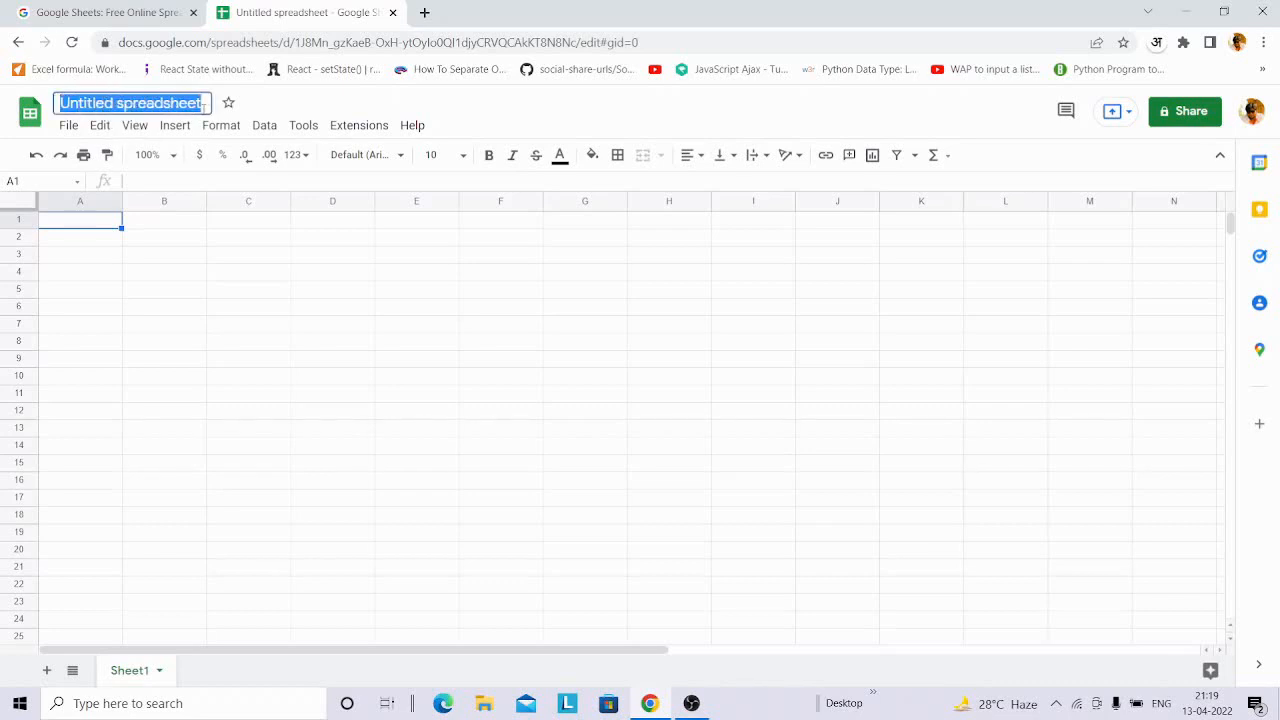
pyautogui.write('class1')
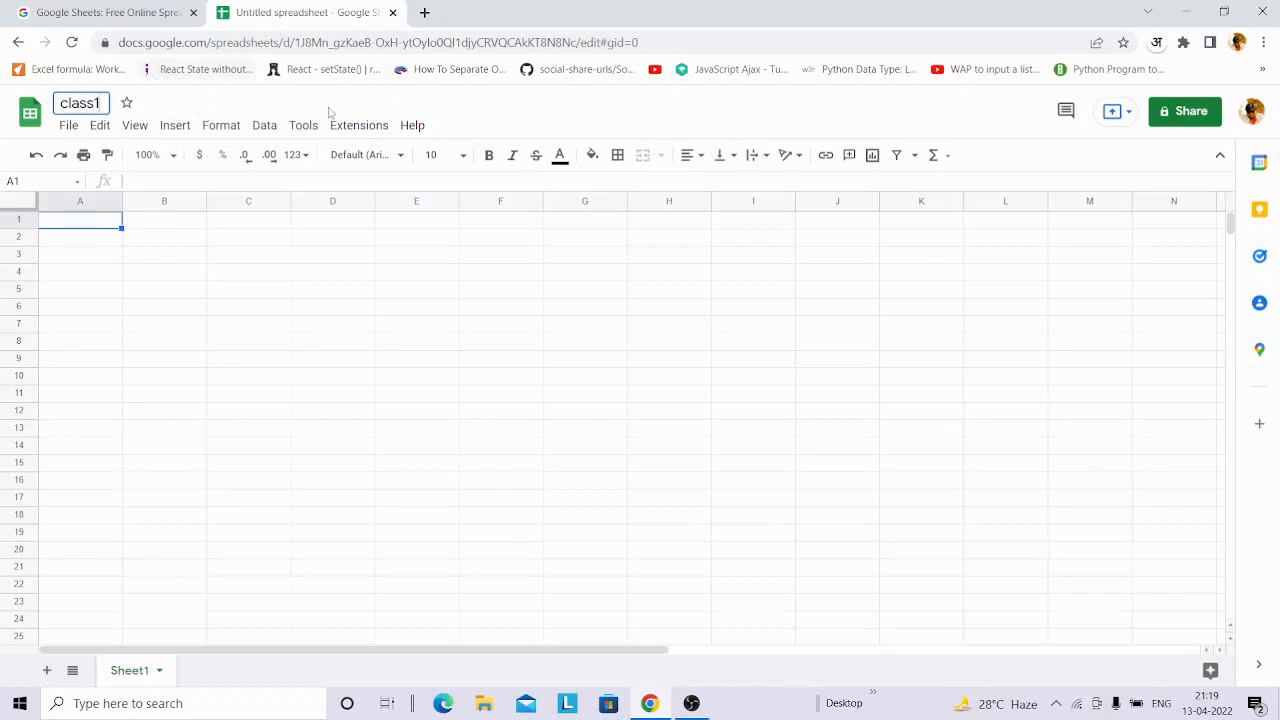
pyautogui.click(533, 112)
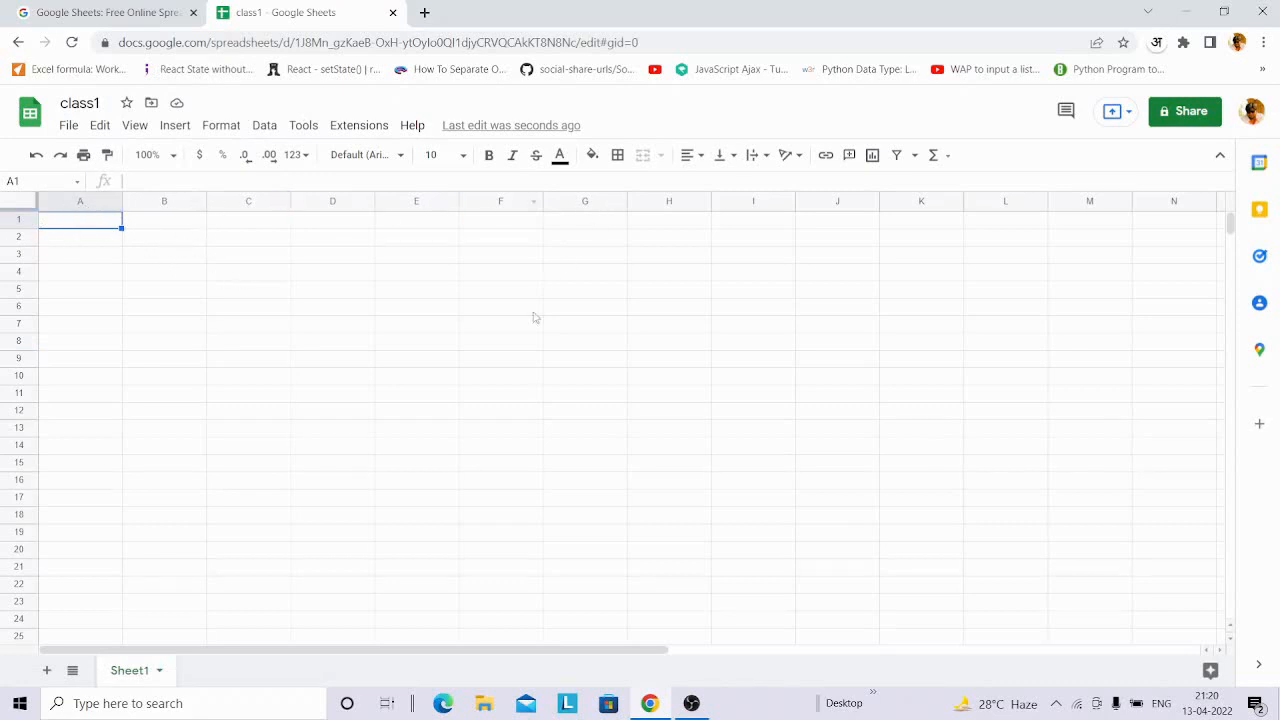
# Select individual cells such as C3, E5, A3 and F4 and examine how each cell's address combines its column and row
pyautogui.click(428, 297)
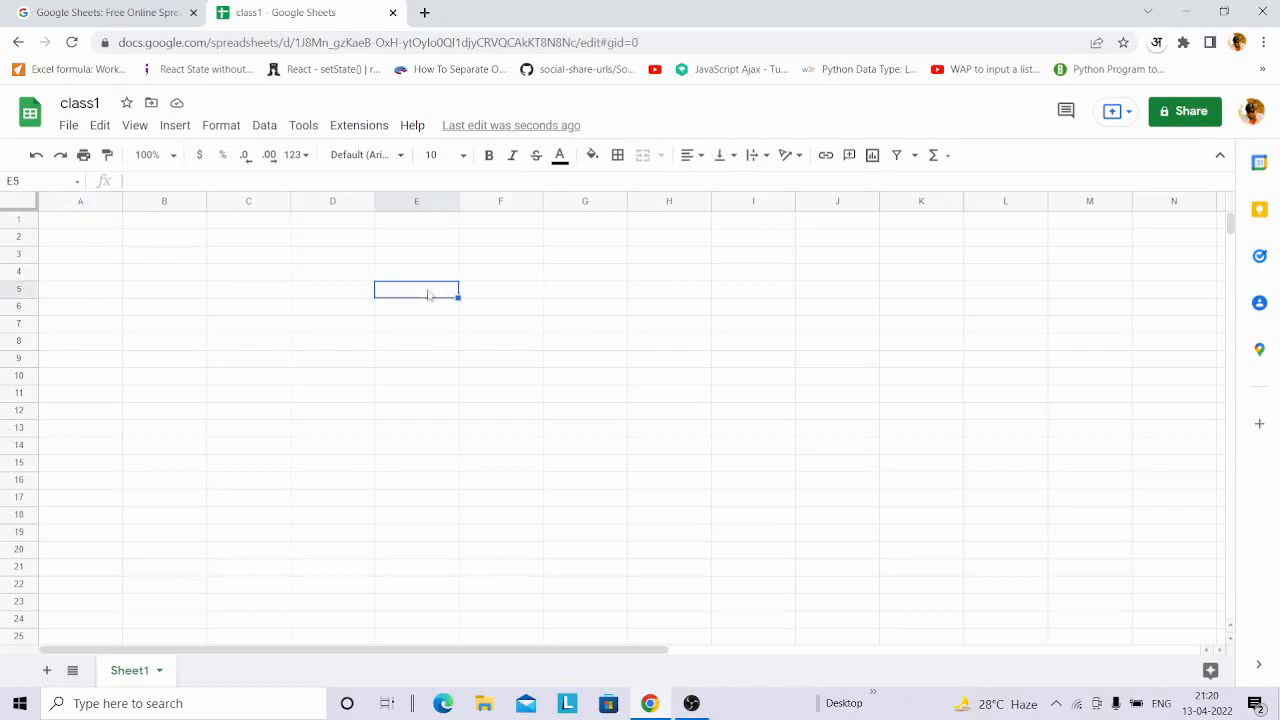
pyautogui.hotkey('ctrl', '+')
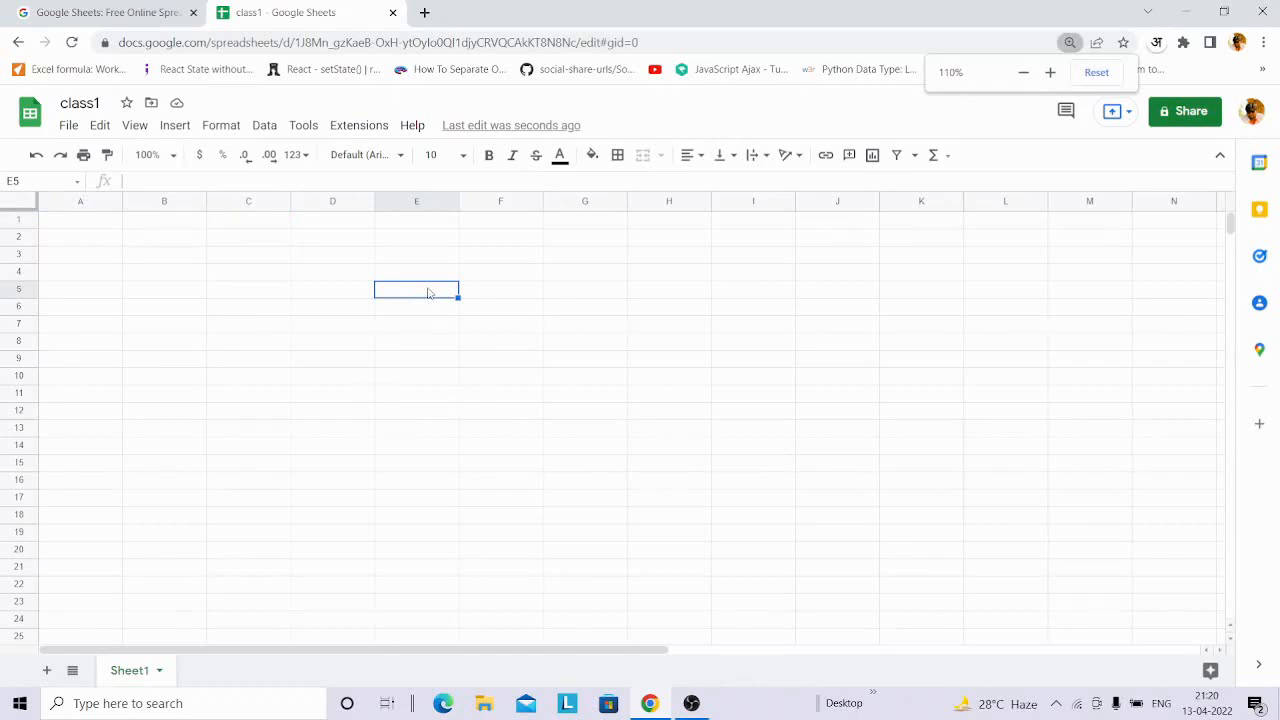
pyautogui.hotkey('ctrl', '+')
pyautogui.hotkey('ctrl', '+')
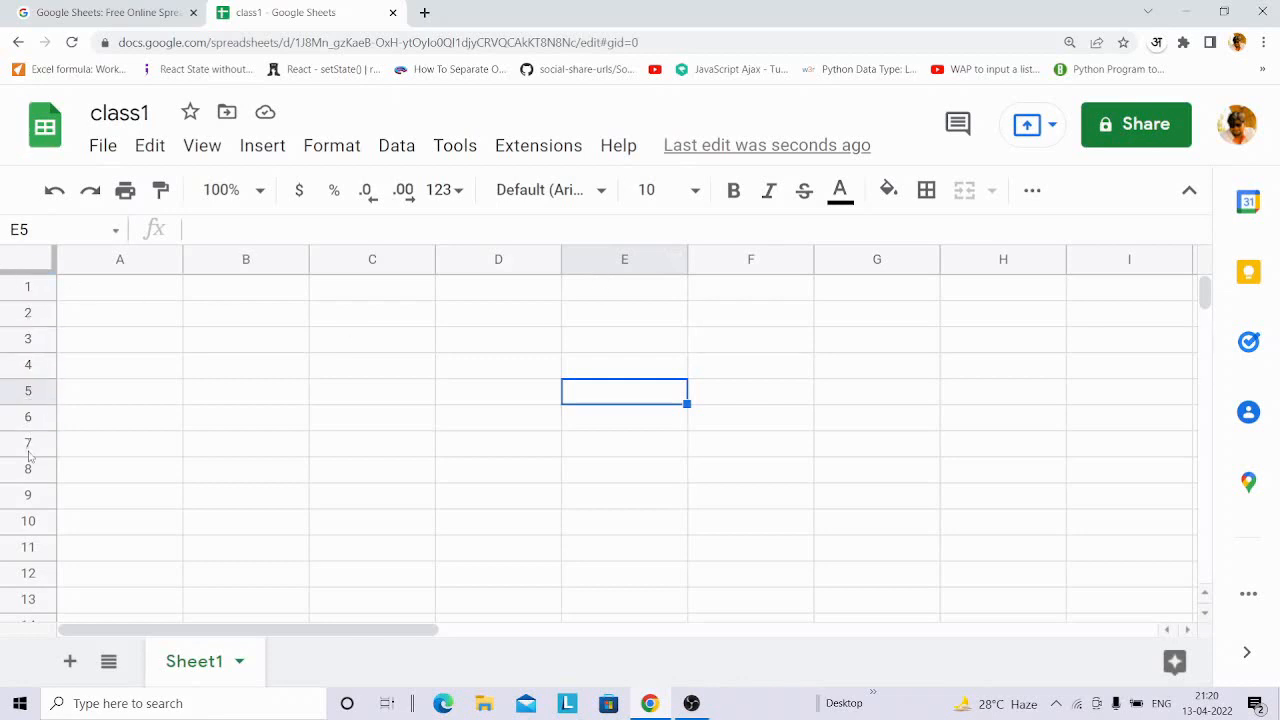
pyautogui.click(291, 349)
pyautogui.click(390, 345)
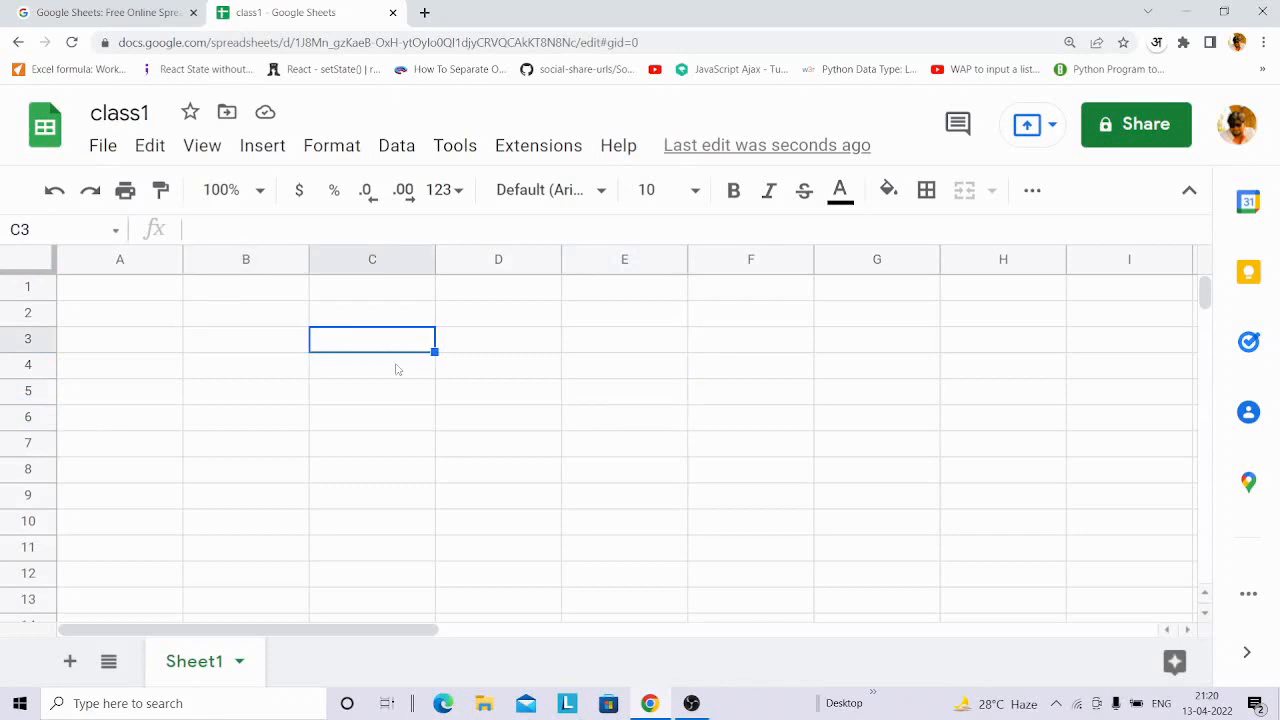
pyautogui.click(399, 368)
pyautogui.click(516, 370)
pyautogui.click(530, 398)
pyautogui.click(605, 399)
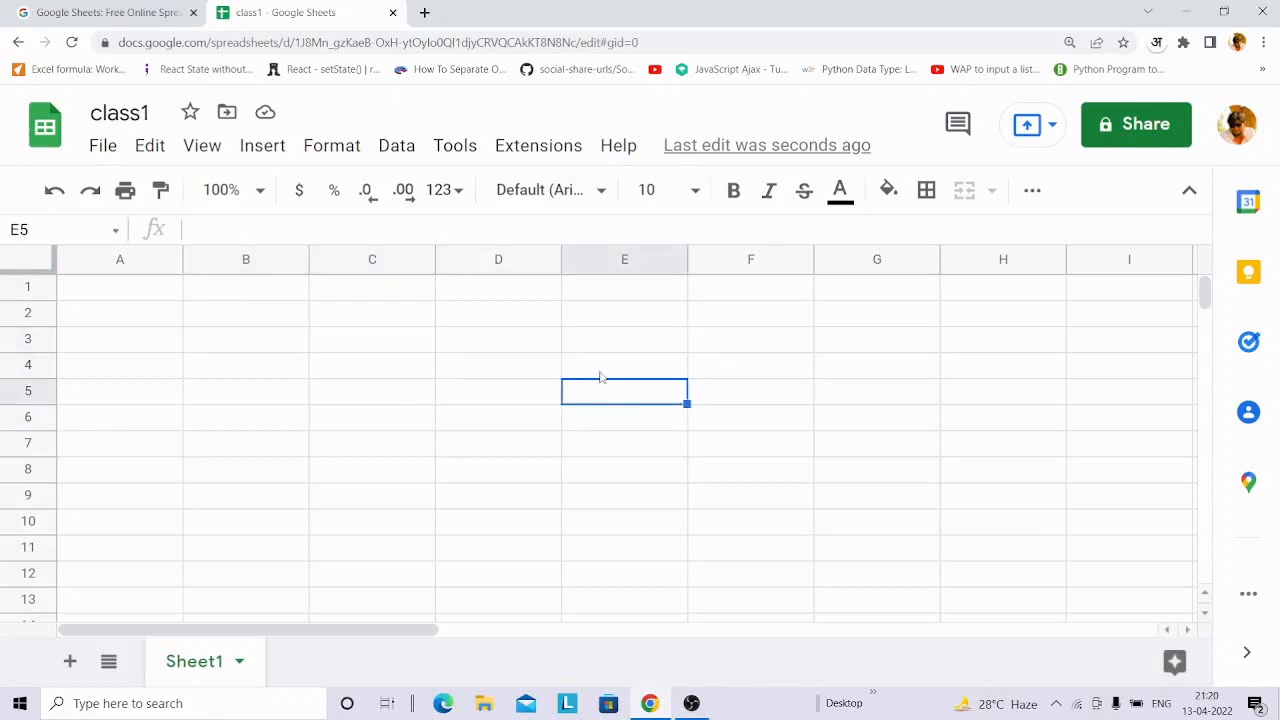
pyautogui.click(604, 367)
pyautogui.click(608, 393)
pyautogui.click(125, 342)
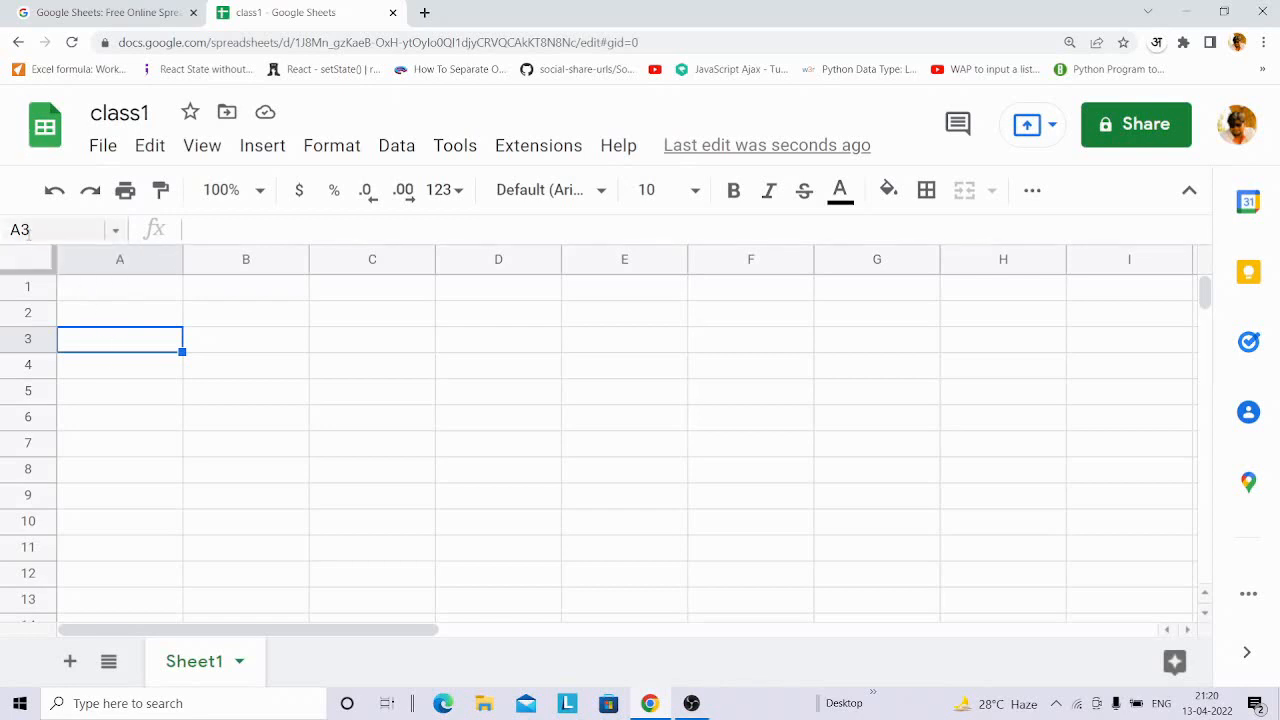
pyautogui.click(638, 388)
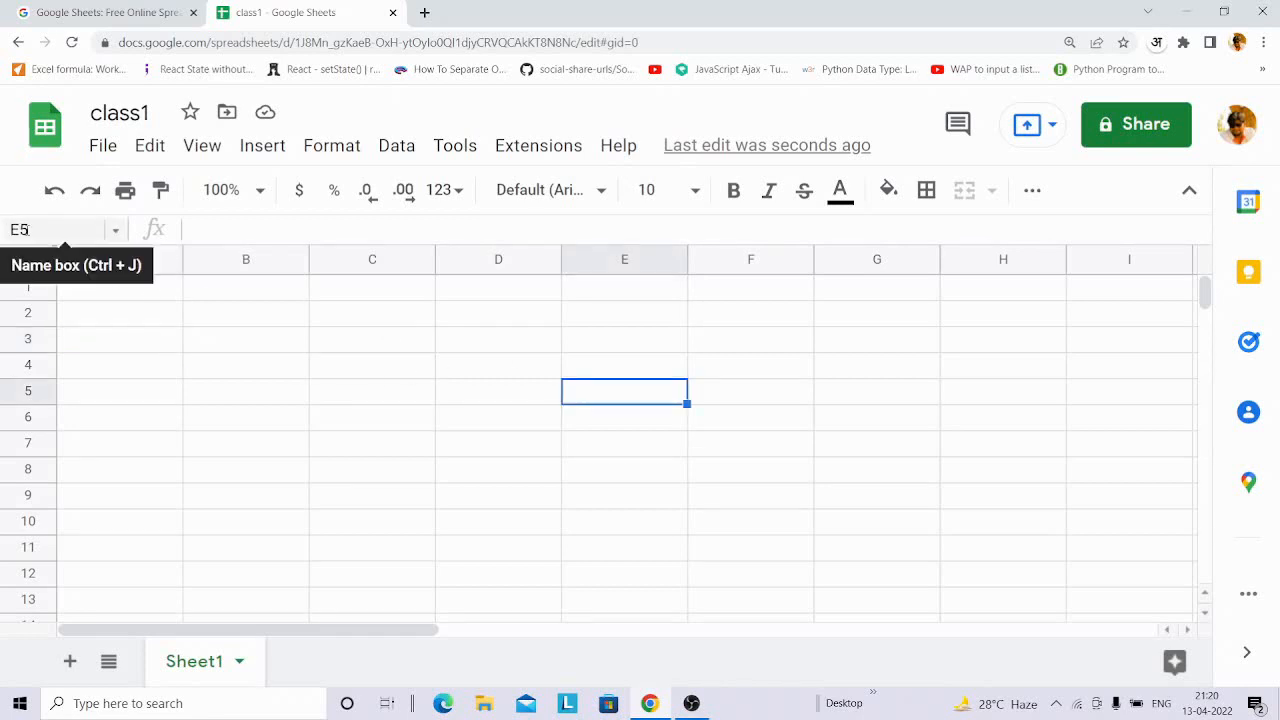
pyautogui.click(750, 372)
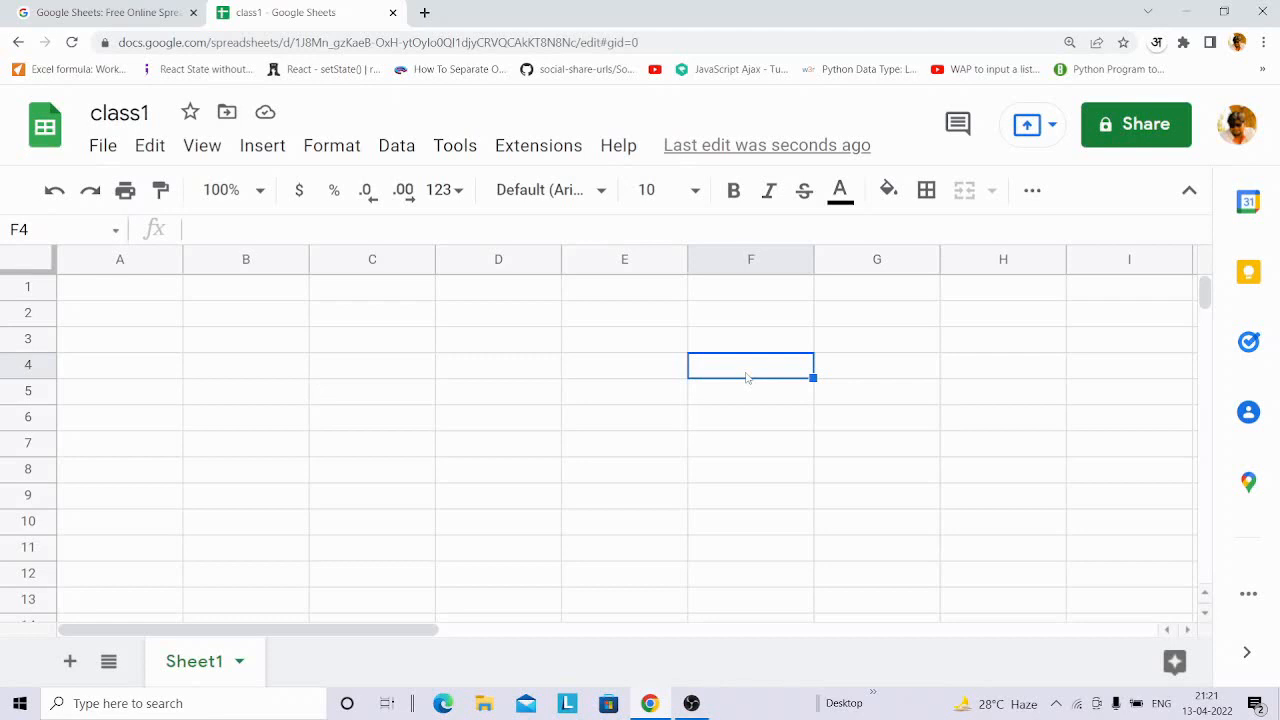
pyautogui.click(630, 370)
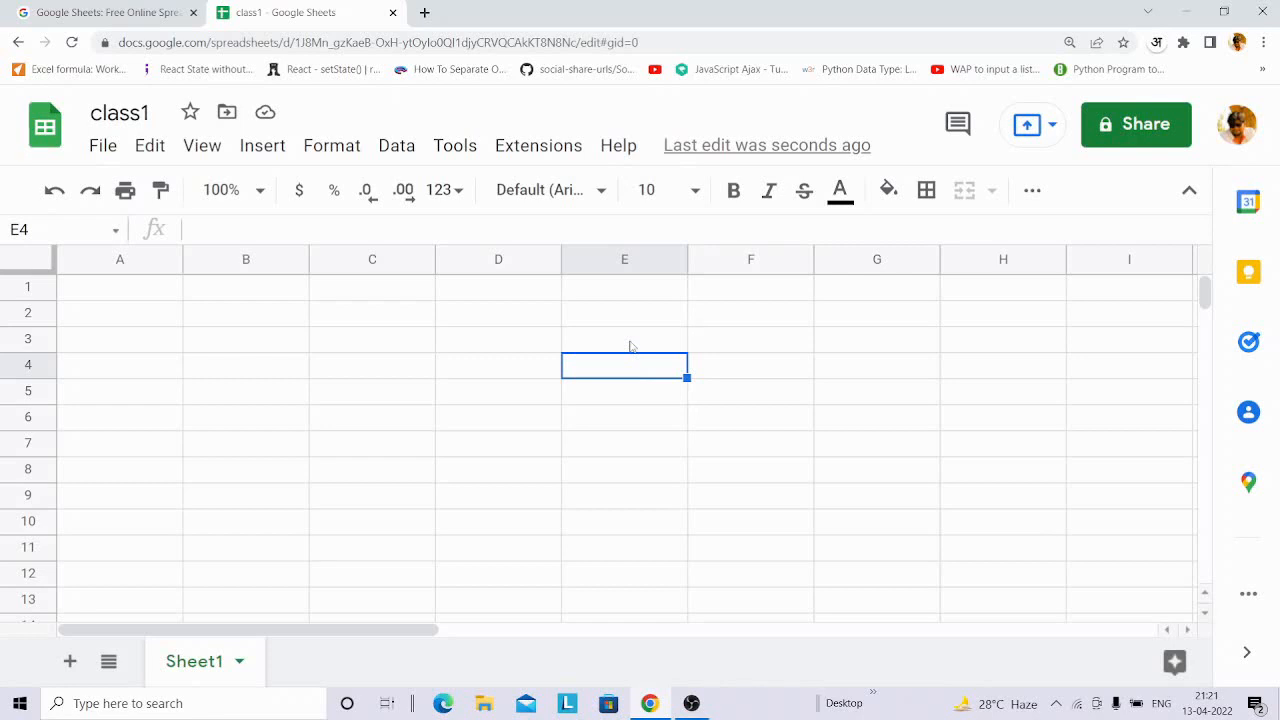
pyautogui.click(631, 345)
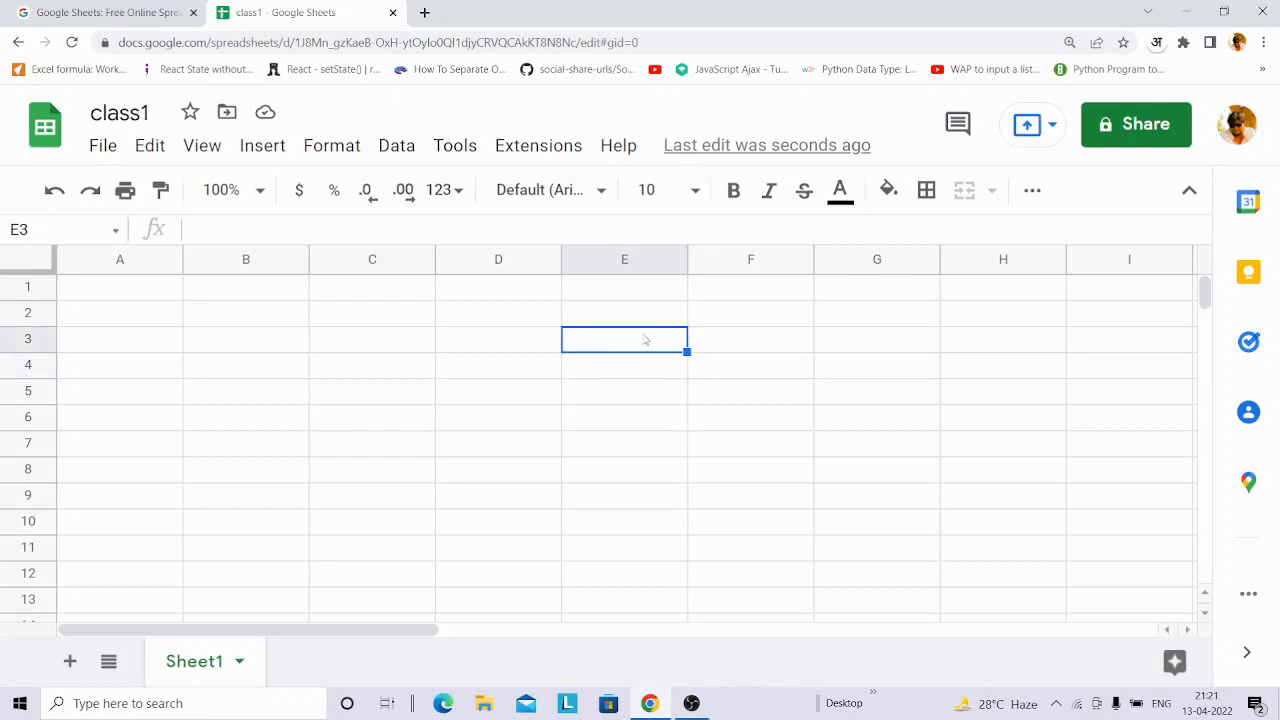
# Reset the browser page zoom to 100% and set the spreadsheet's own zoom to 150%
pyautogui.hotkey('ctrl', '-')
pyautogui.hotkey('ctrl', '-')
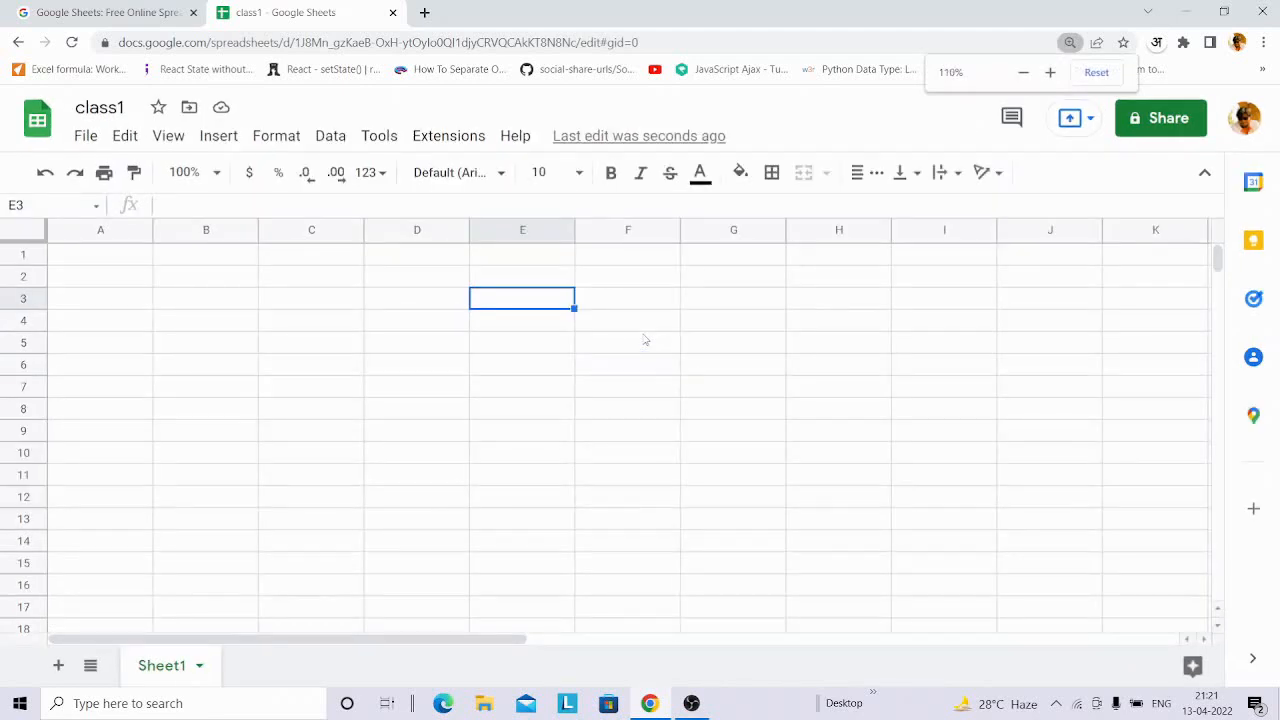
pyautogui.hotkey('ctrl', '-')
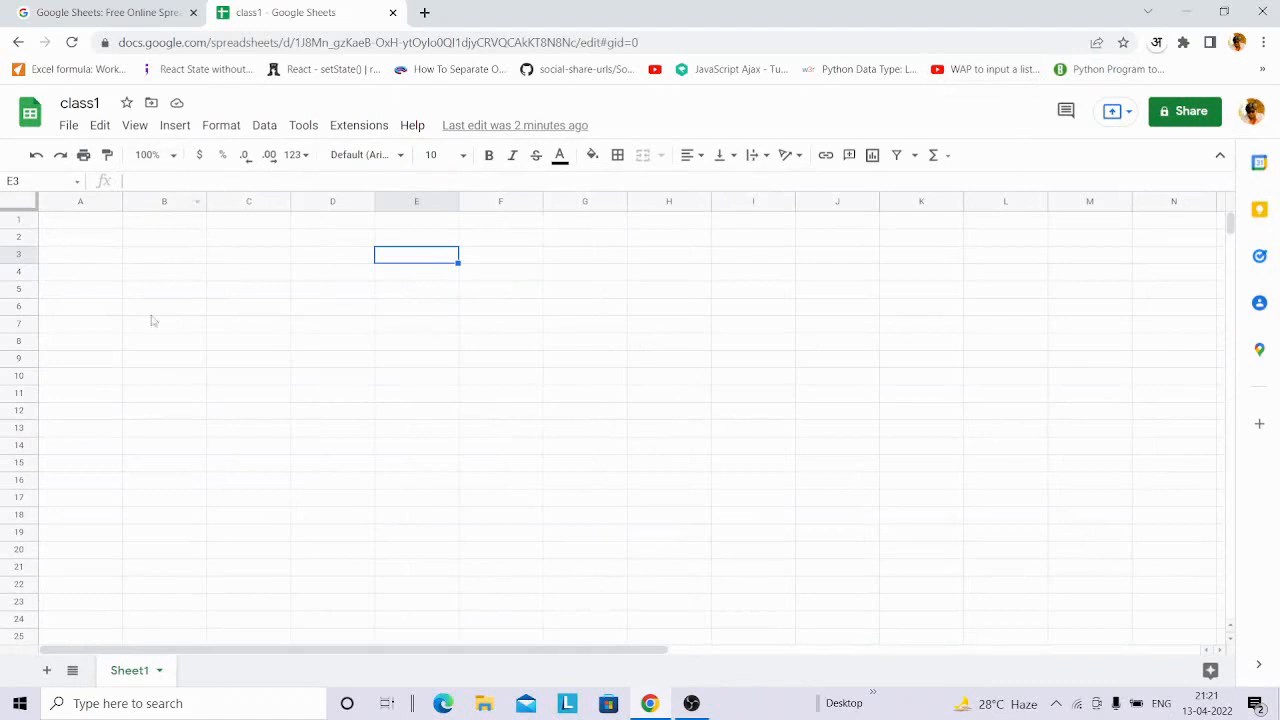
pyautogui.click(174, 157)
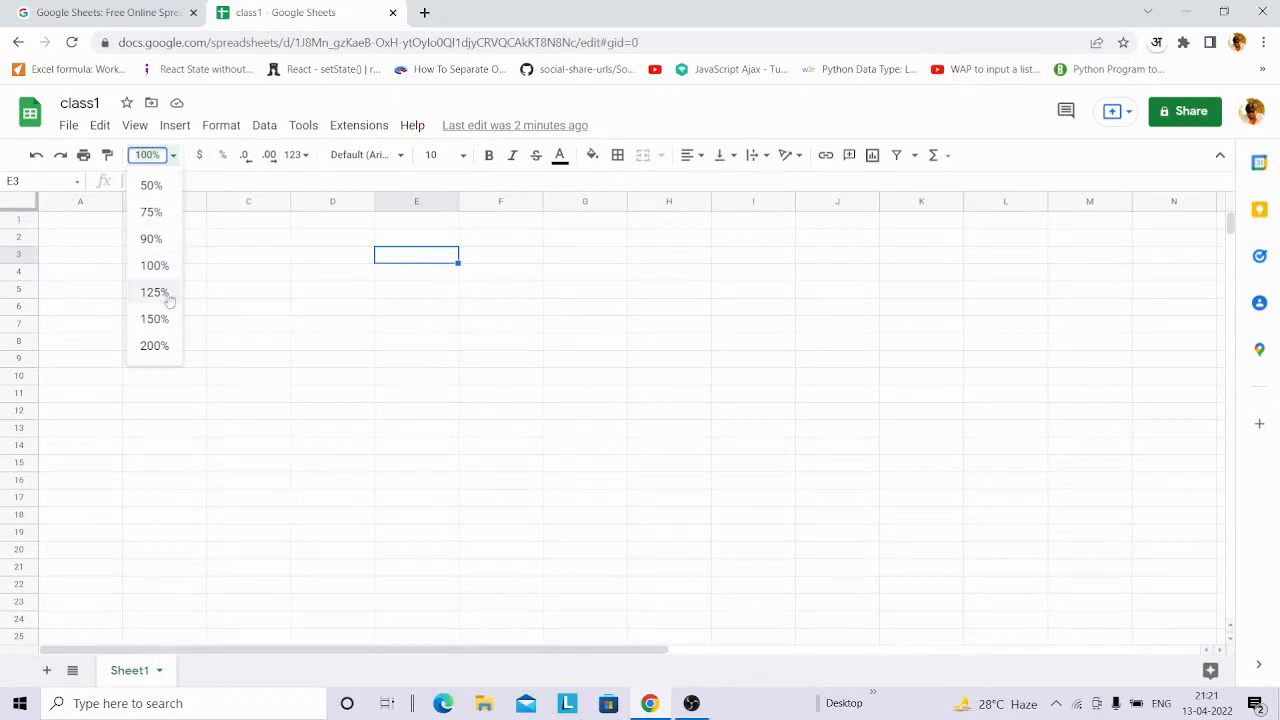
pyautogui.click(155, 319)
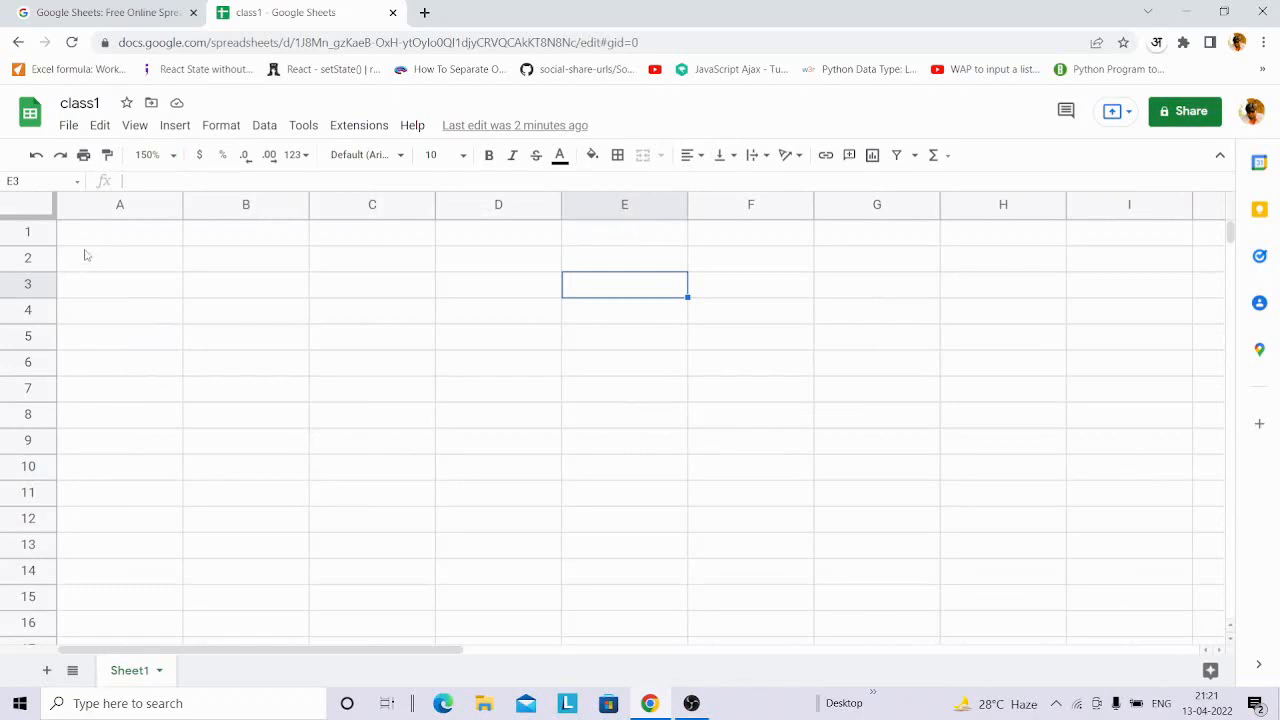
# Examine the sheet's columns from column A across to the last column along row 1
pyautogui.click(122, 206)
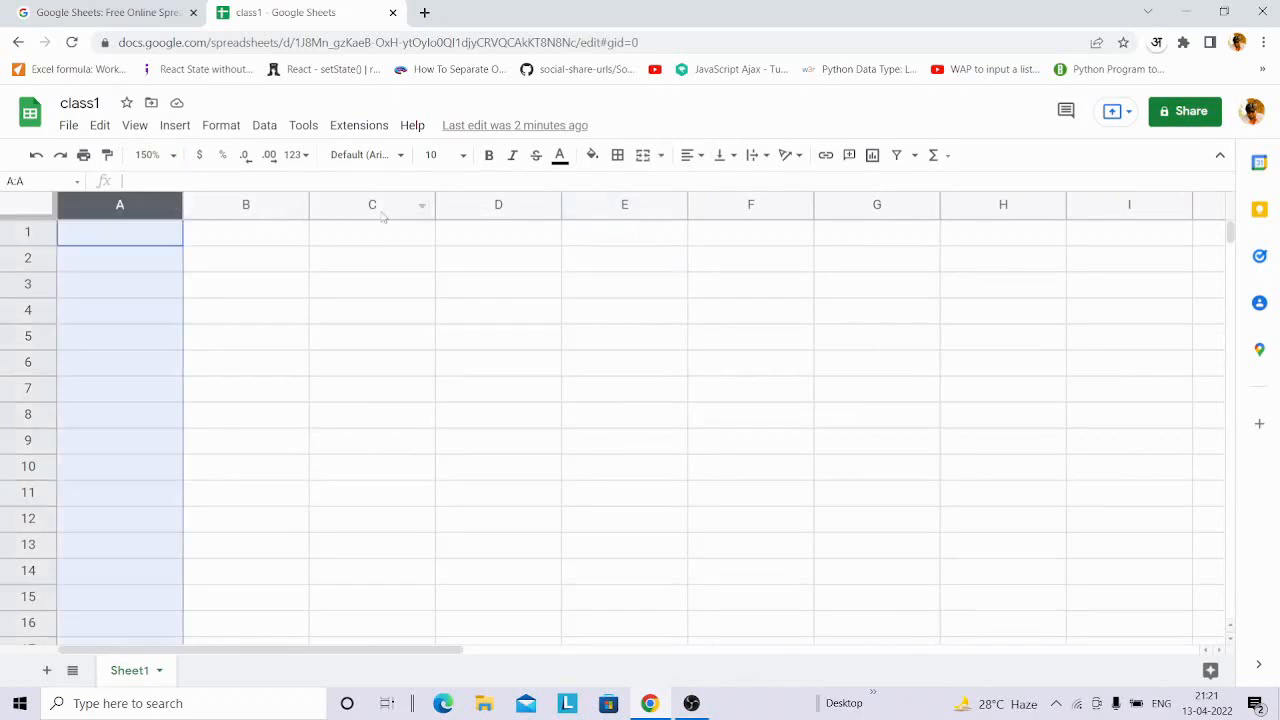
pyautogui.click(253, 242)
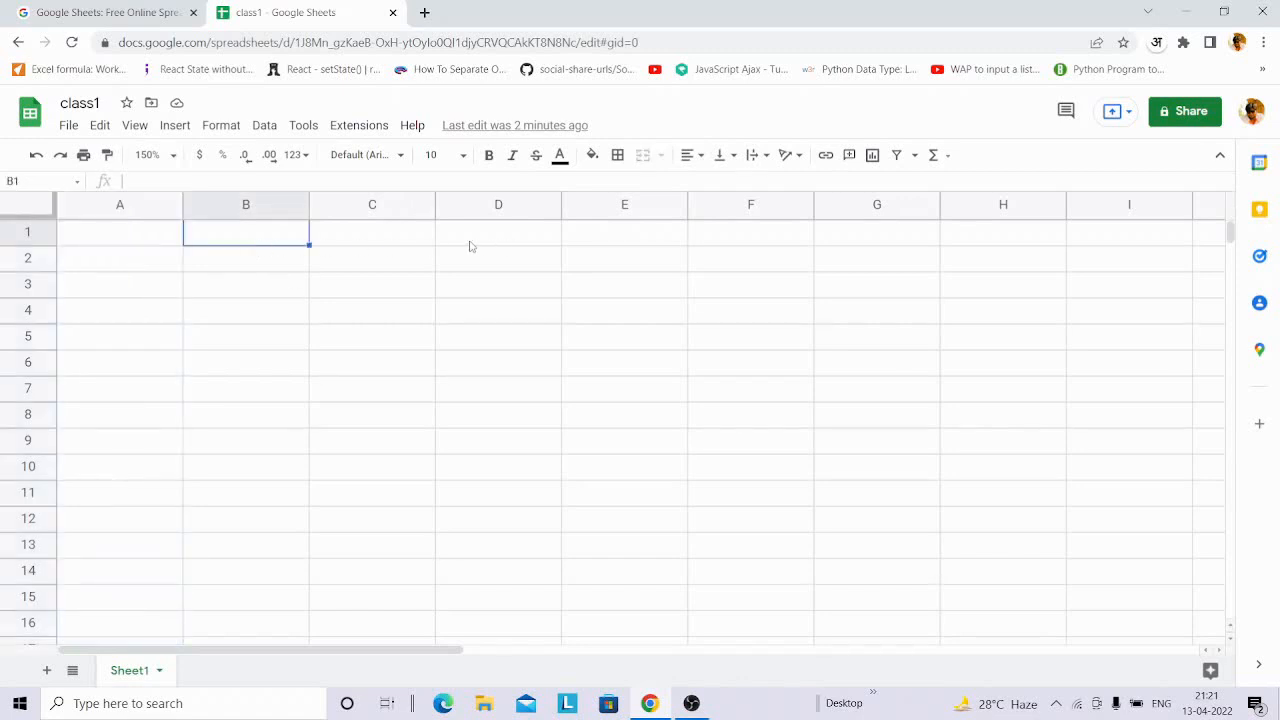
pyautogui.click(143, 237)
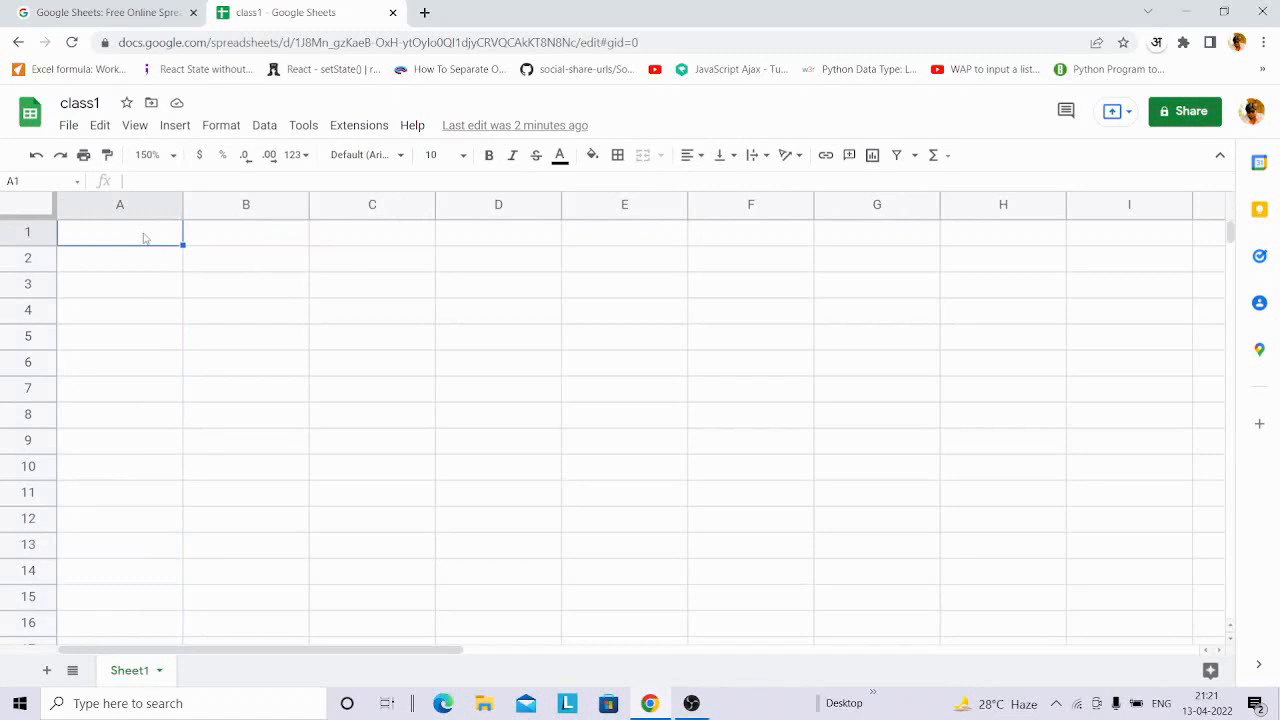
pyautogui.hotkey('ctrl', 'Right')
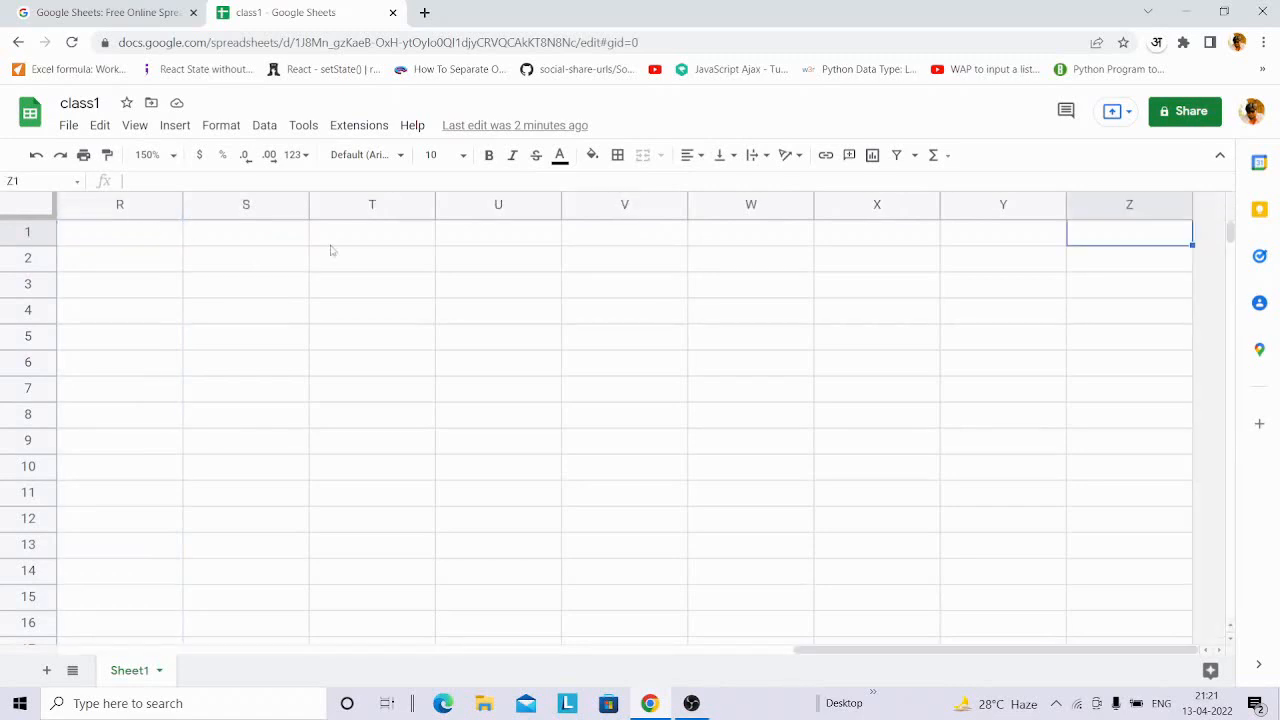
# Insert one column to the left of column Z and check the end and start of the sheet's columns
pyautogui.rightClick(1126, 237)
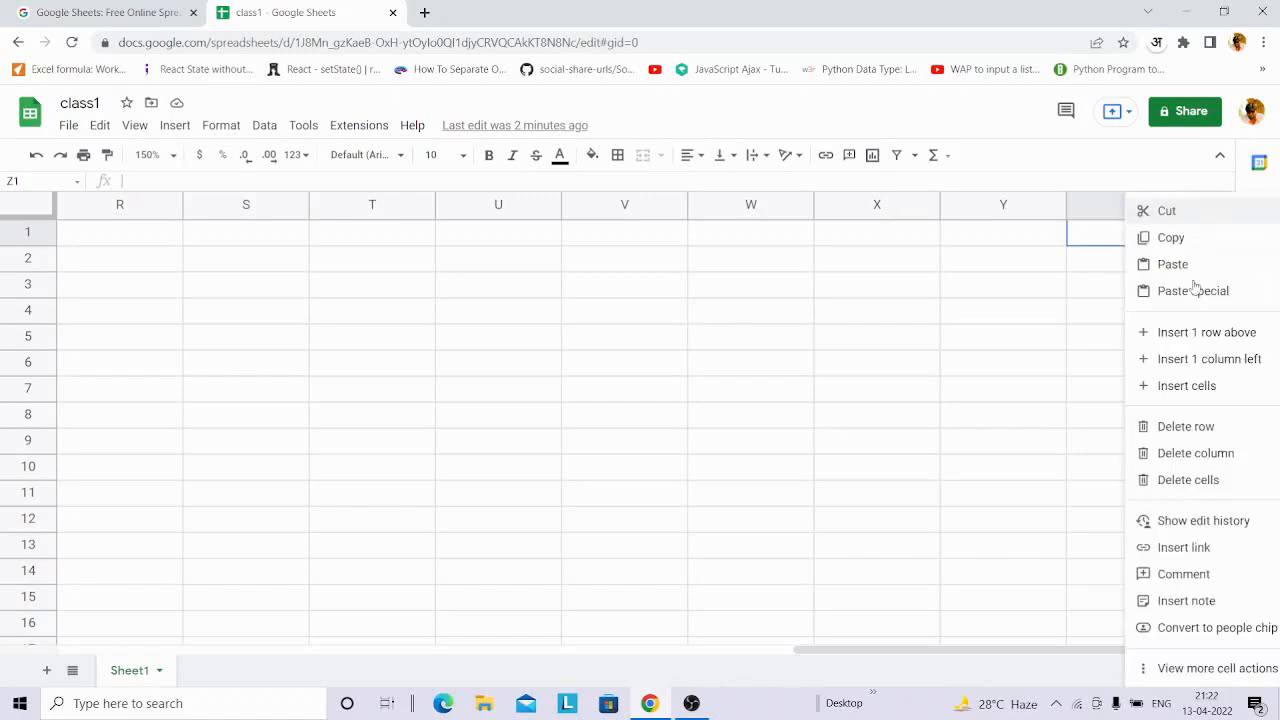
pyautogui.click(1186, 362)
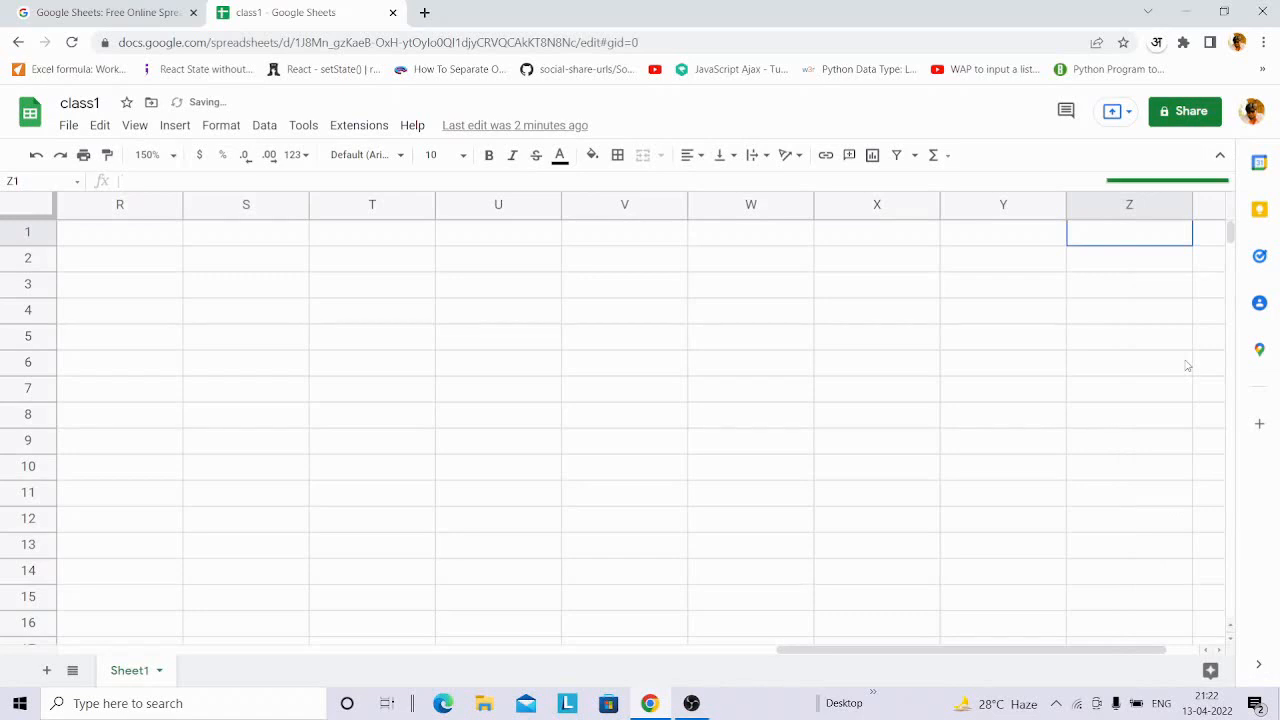
pyautogui.moveTo(1028, 653); pyautogui.dragTo(1201, 651)
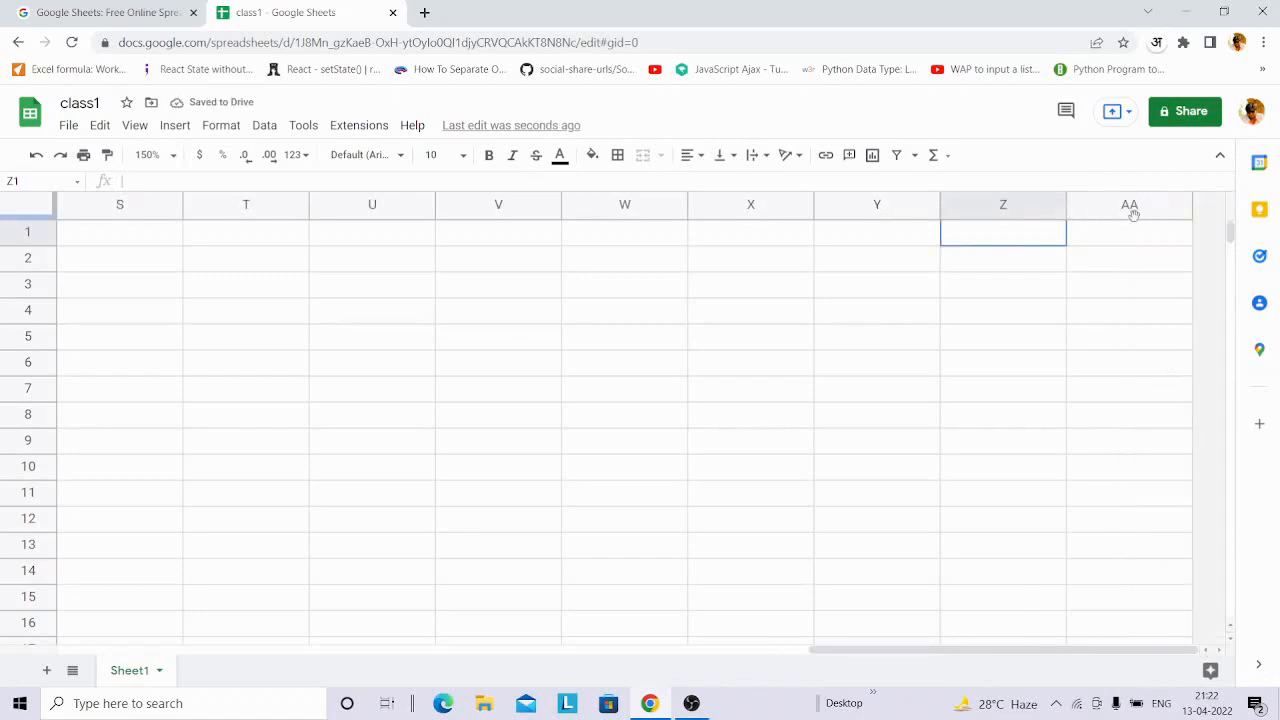
pyautogui.moveTo(933, 652); pyautogui.dragTo(200, 667)
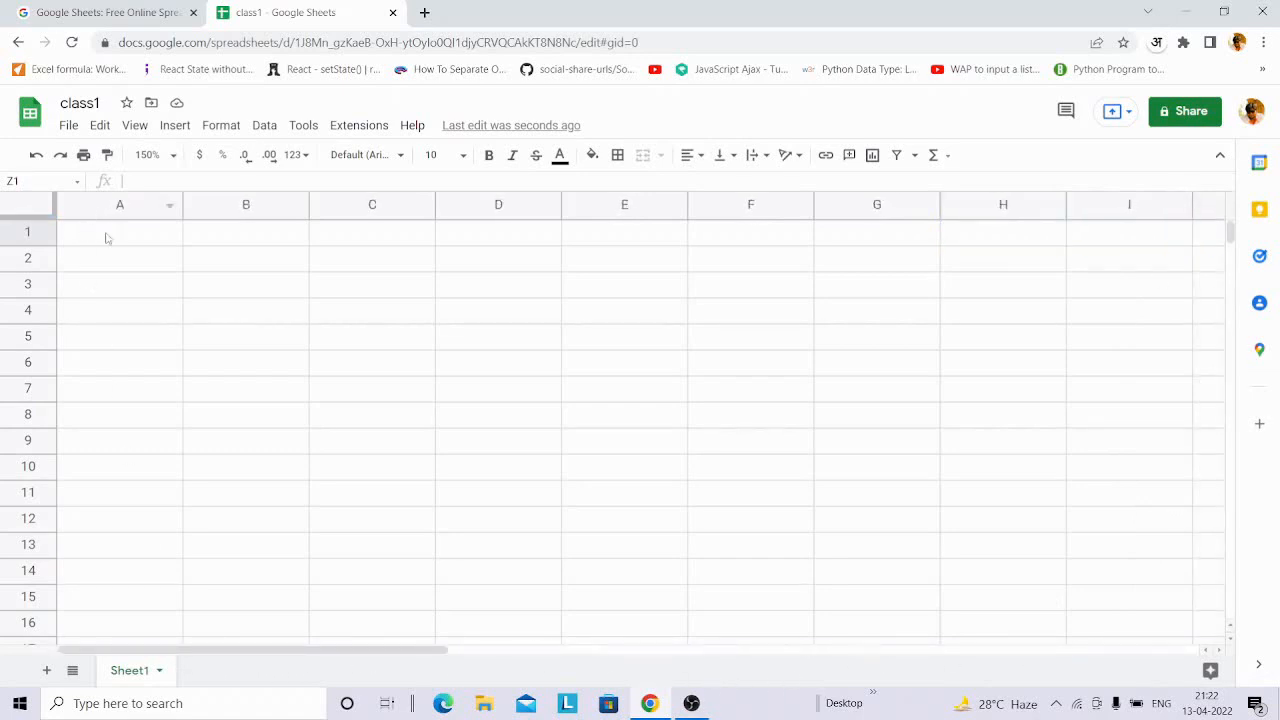
# Add 1000 more rows at the bottom of the sheet and select the last cell in column A
pyautogui.click(107, 238)
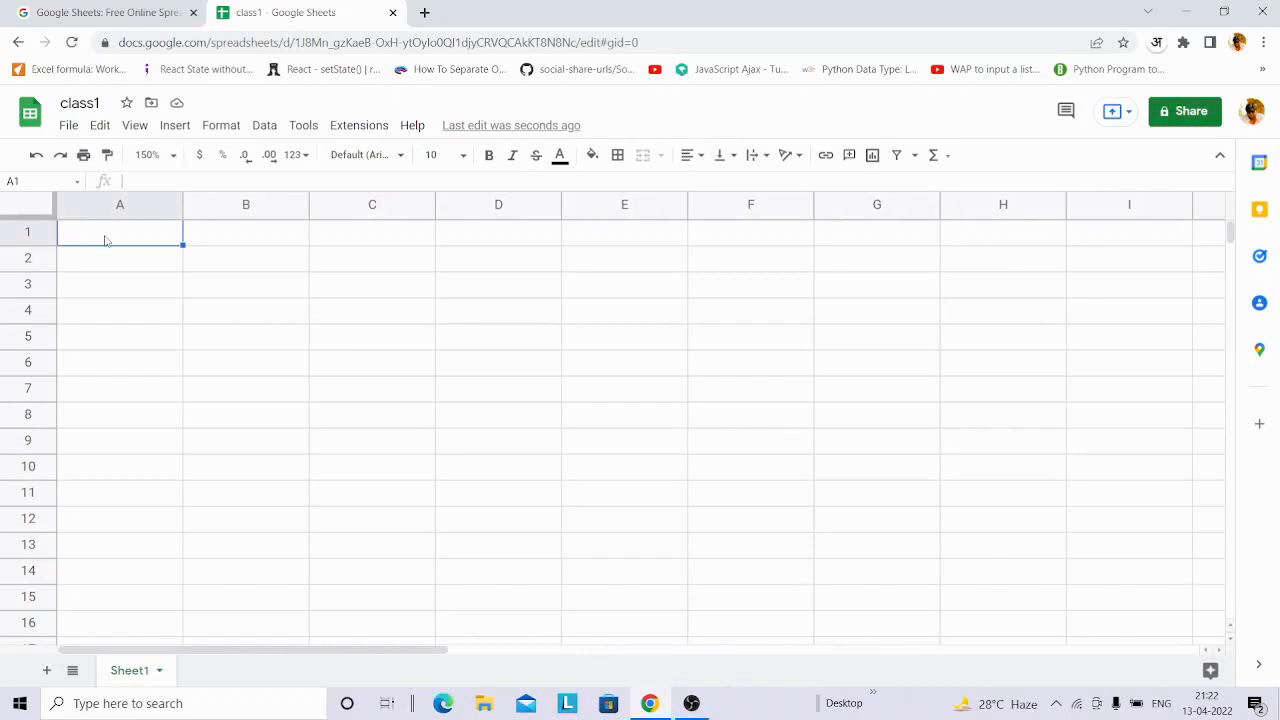
pyautogui.hotkey('ctrl', 'Down')
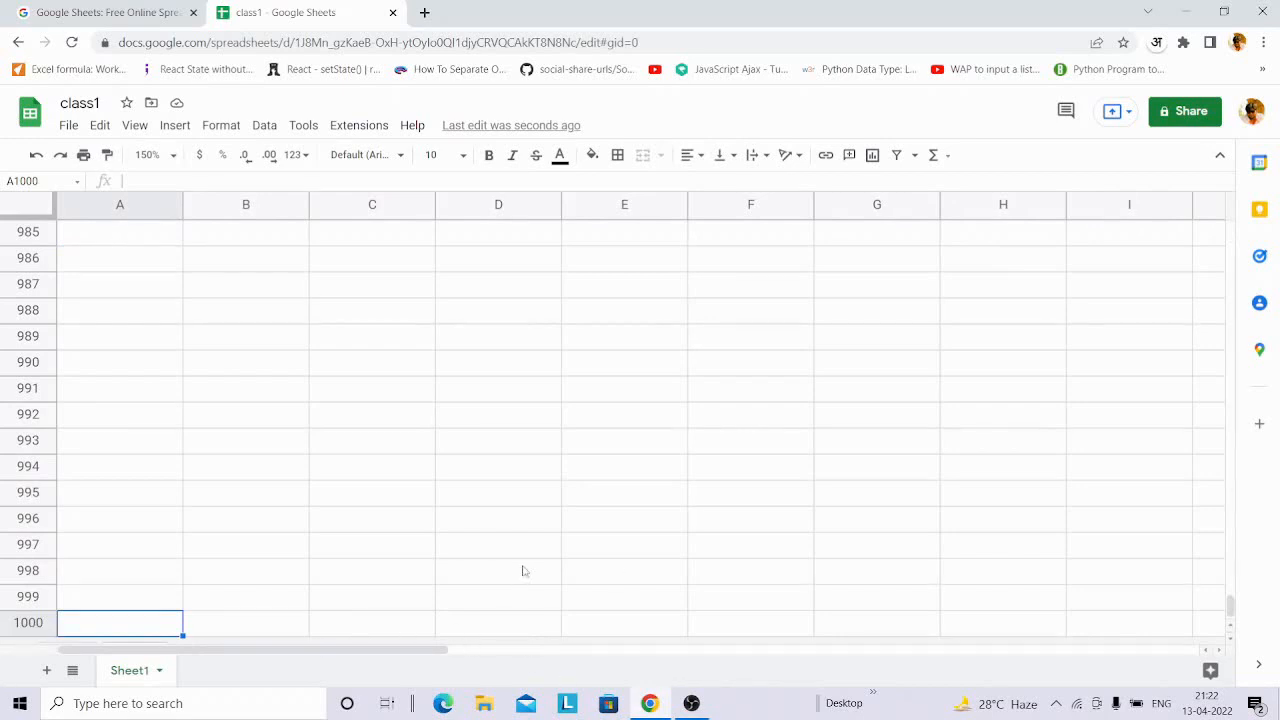
pyautogui.scroll(-1, 409, 534)
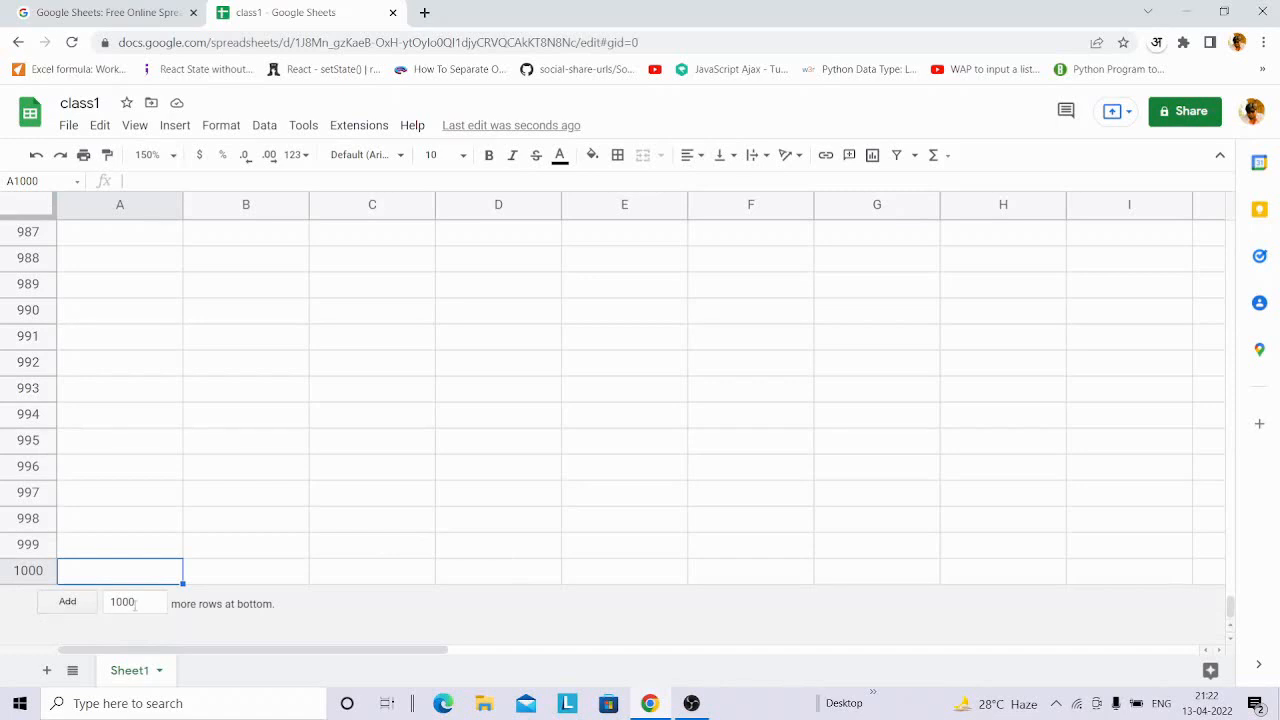
pyautogui.moveTo(137, 603); pyautogui.dragTo(116, 603)
pyautogui.click(143, 602)
pyautogui.click(76, 608)
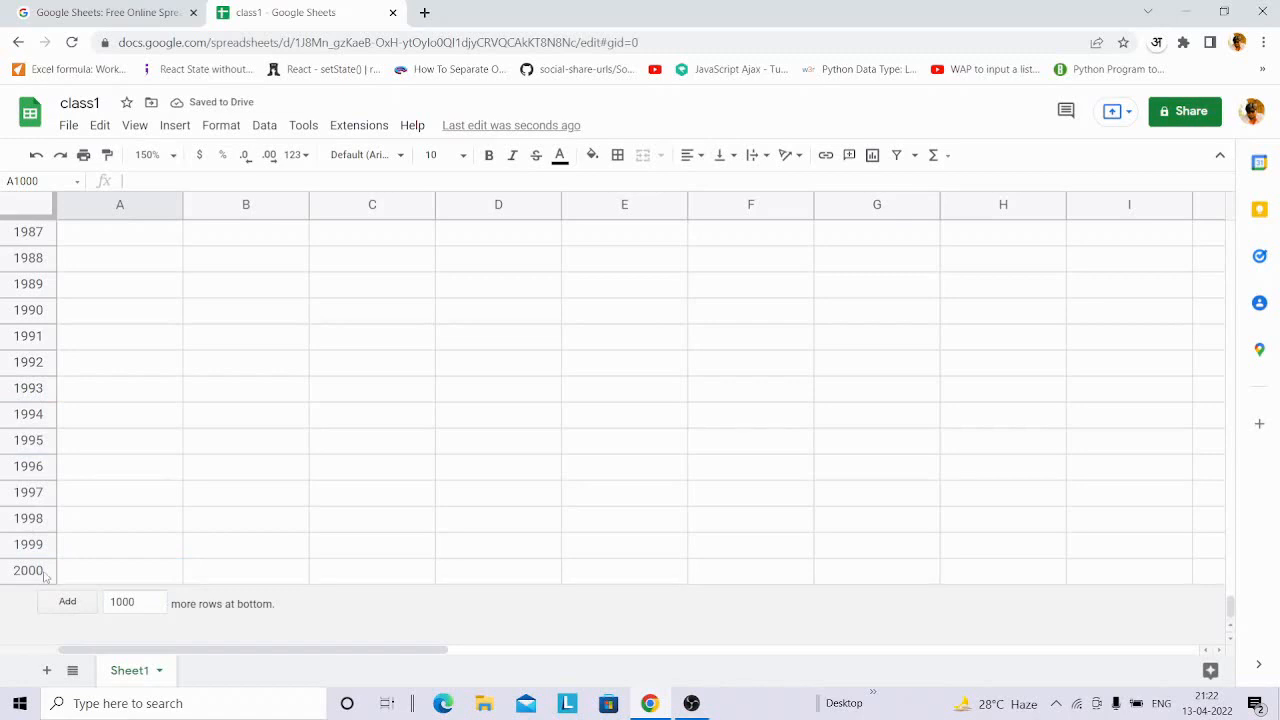
pyautogui.click(118, 577)
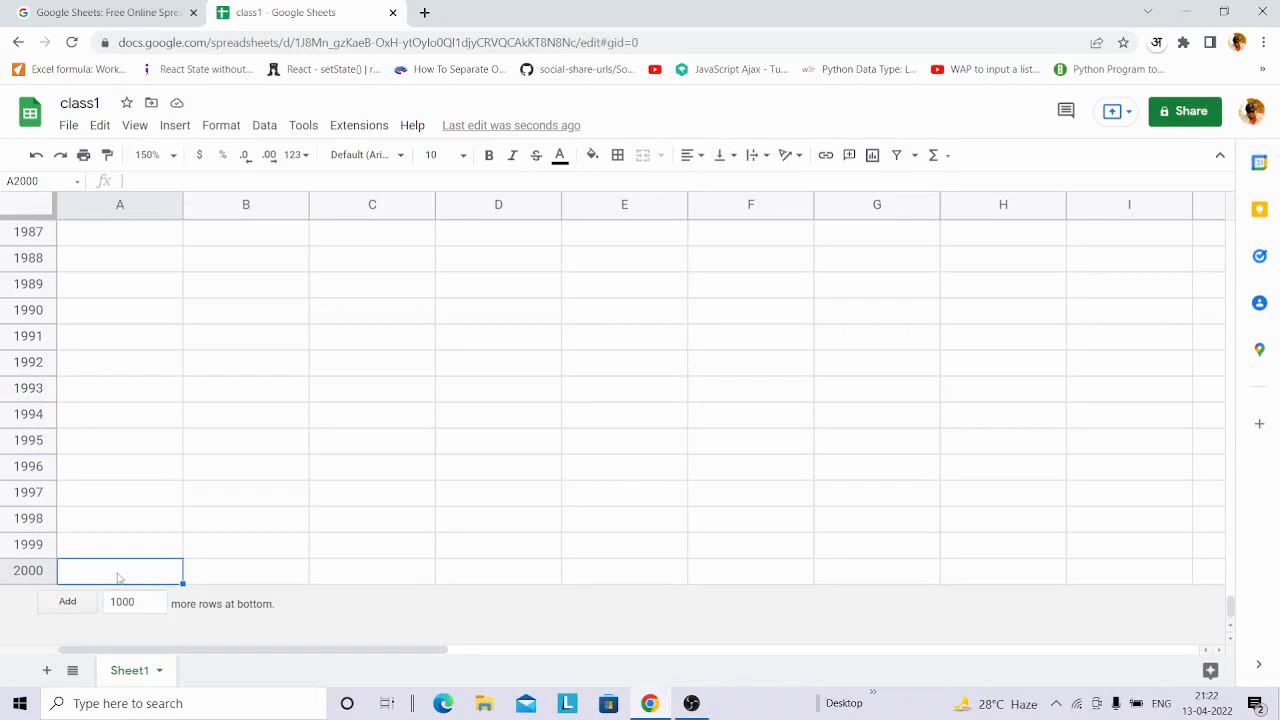
# Enter the column headings Name, Hindi, English and SSt in cells A1 to D1
pyautogui.hotkey('ctrl', 'Up')
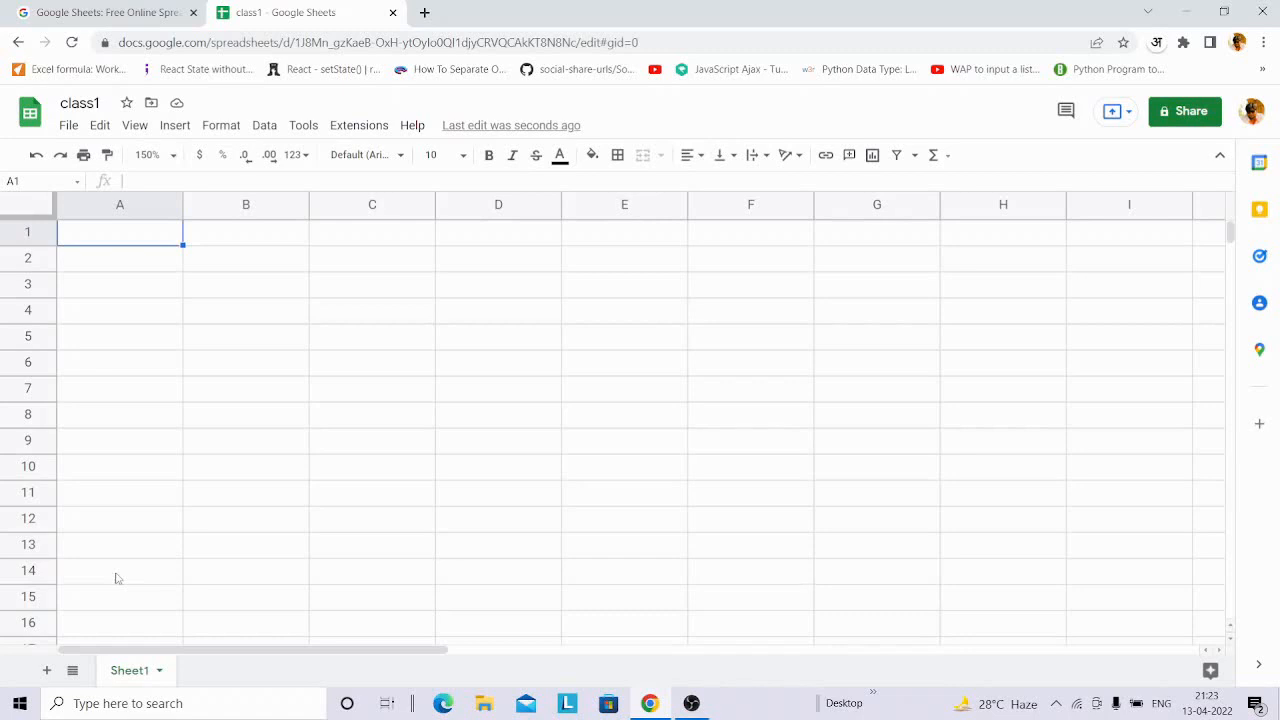
pyautogui.write('N')
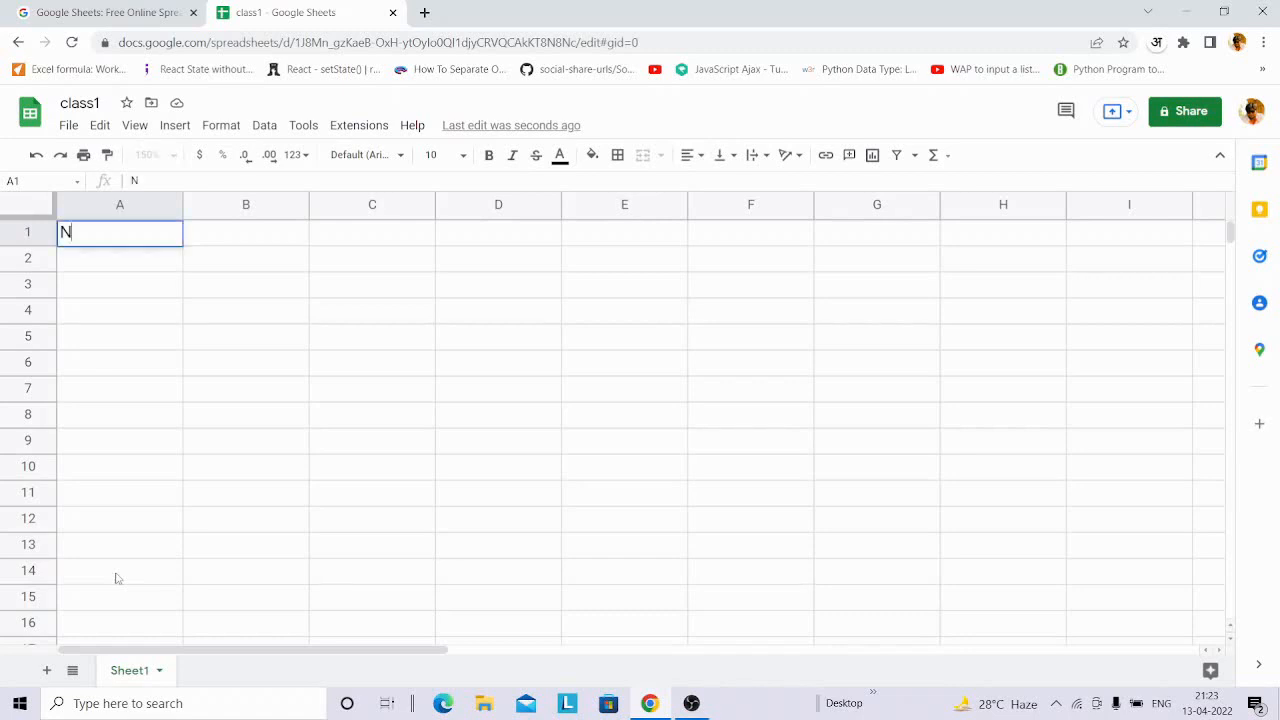
pyautogui.write('ame')
pyautogui.press('Tab')
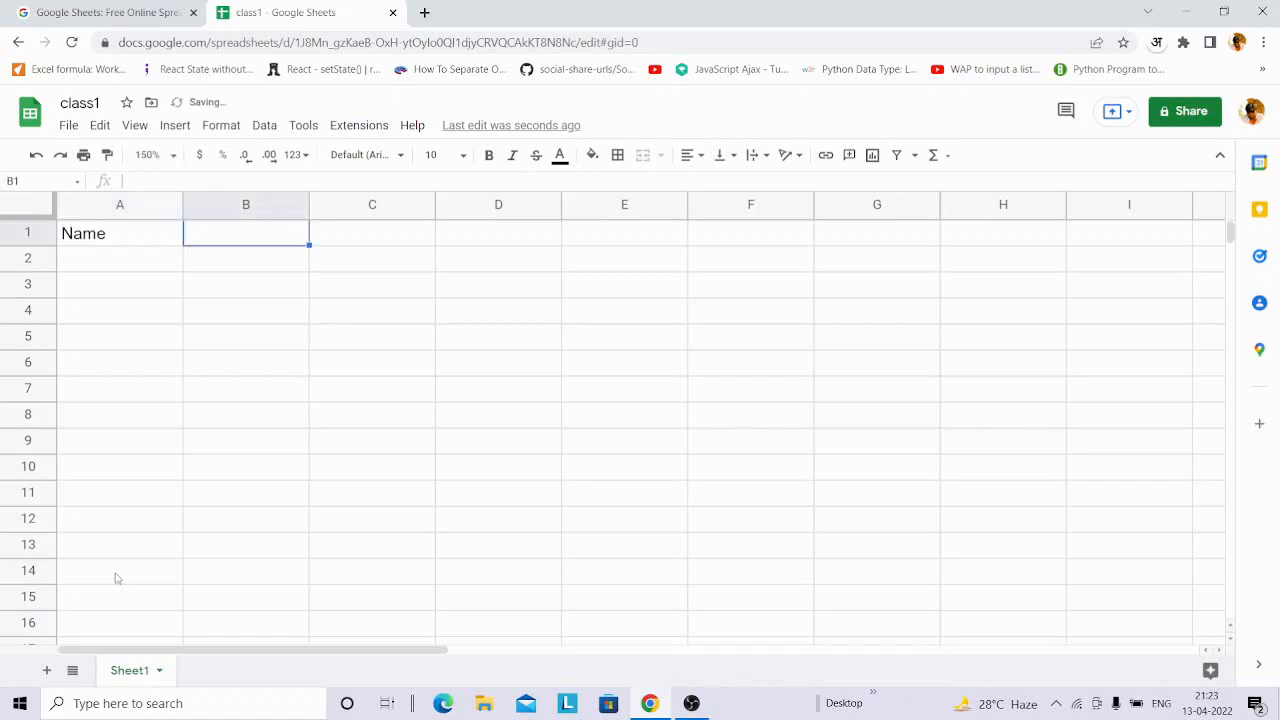
pyautogui.write('Hindi')
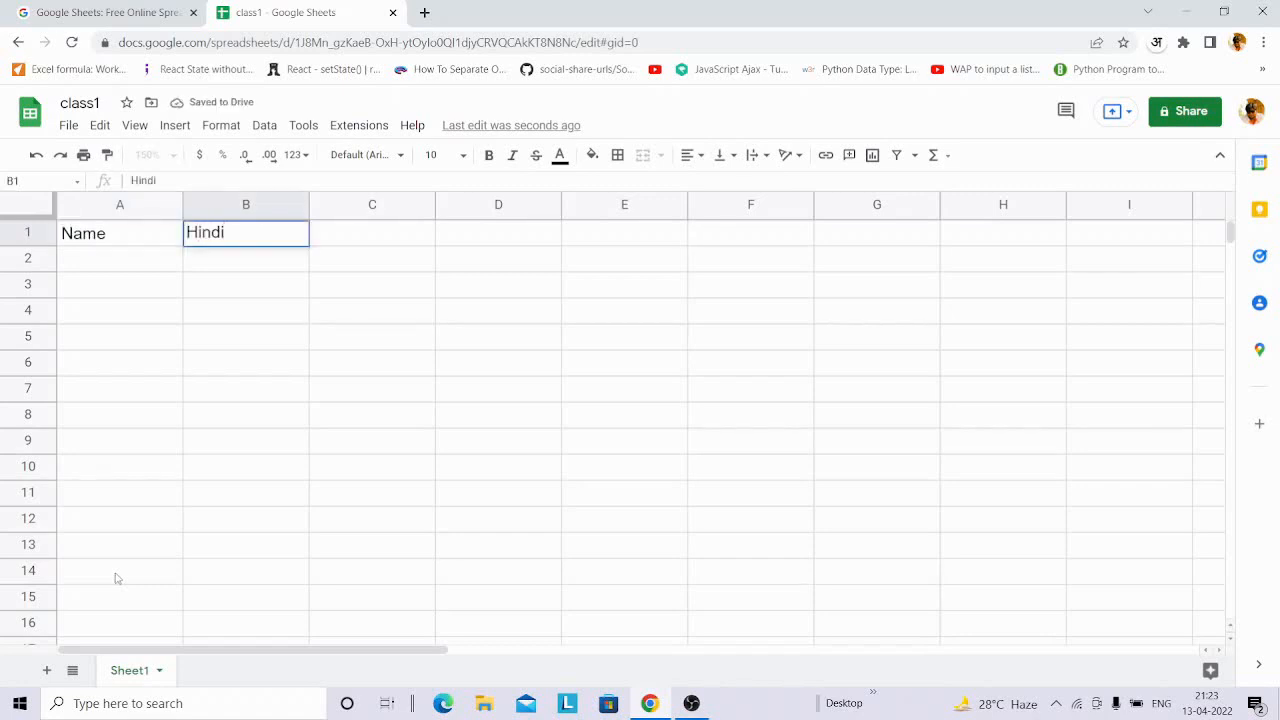
pyautogui.press('Tab')
pyautogui.write('Eng')
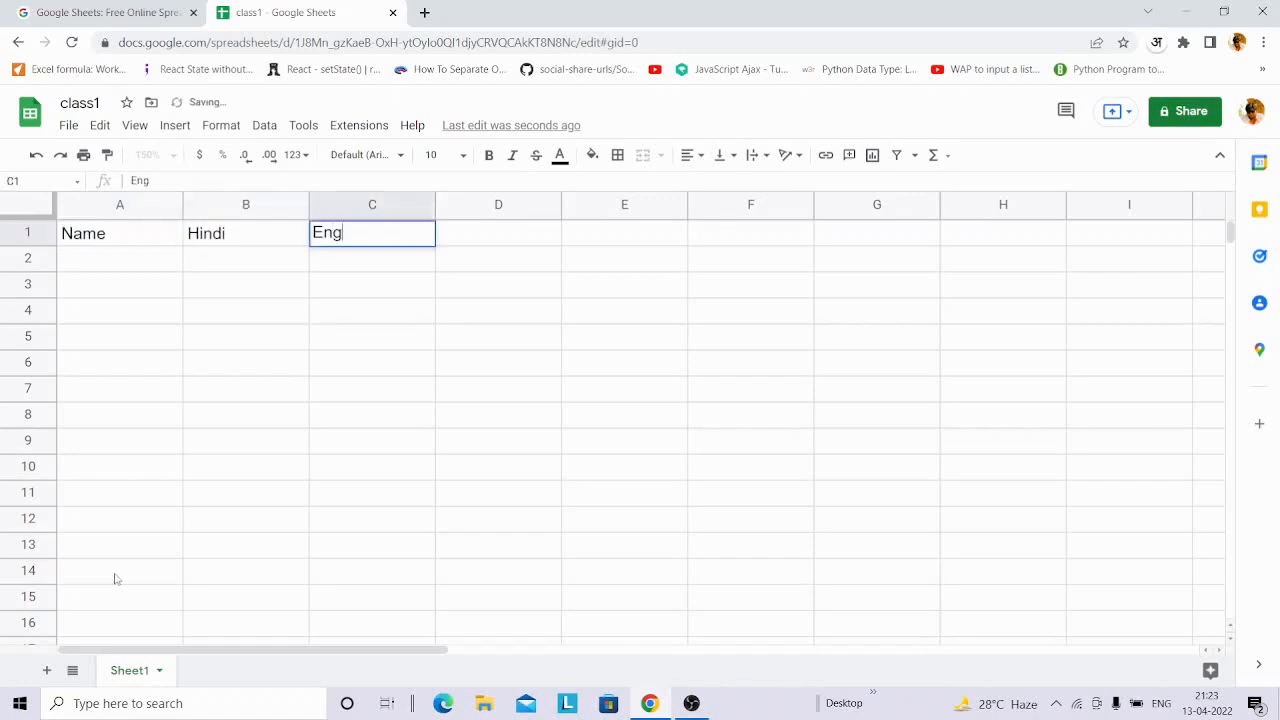
pyautogui.write('lish')
pyautogui.press('Tab')
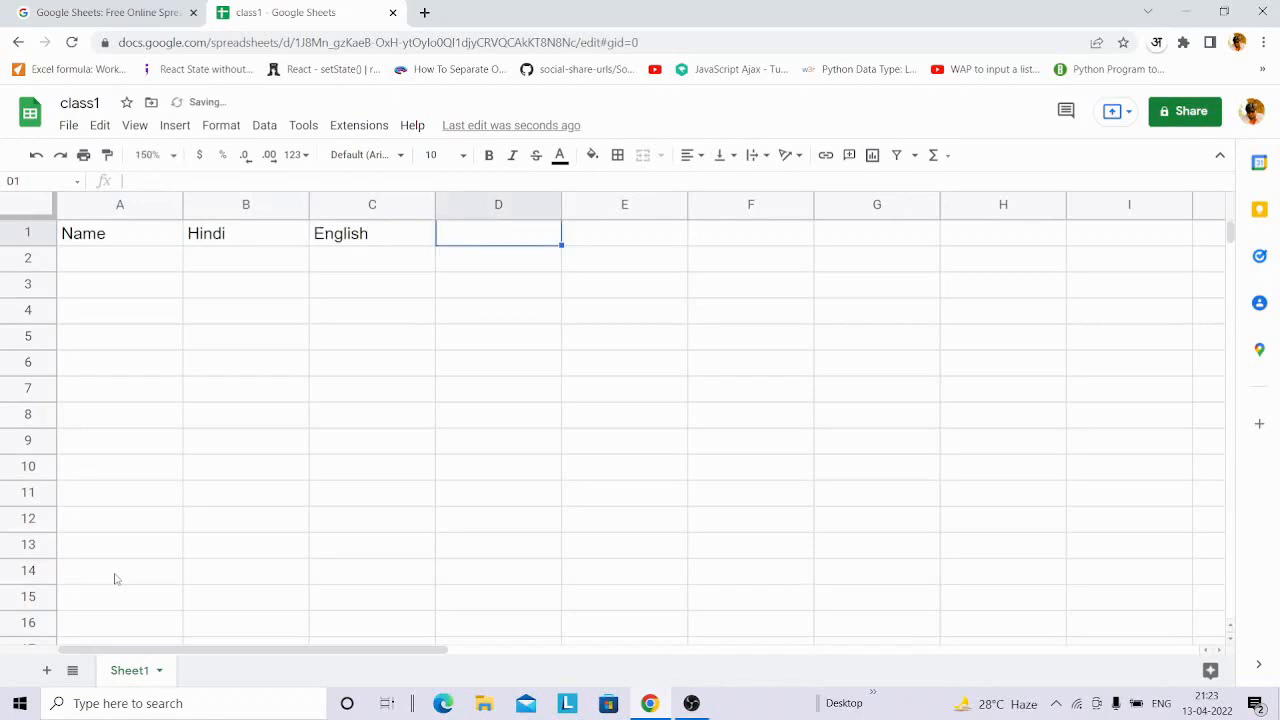
pyautogui.write('SSt')
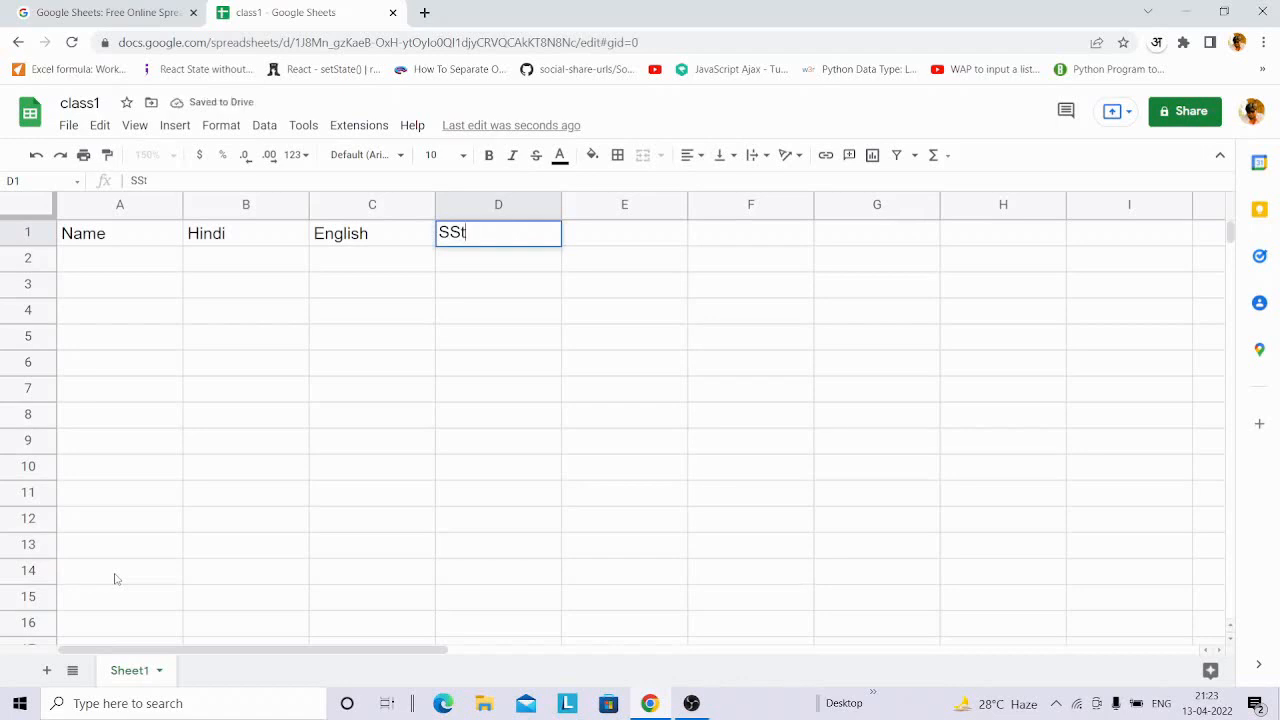
pyautogui.press('Tab')
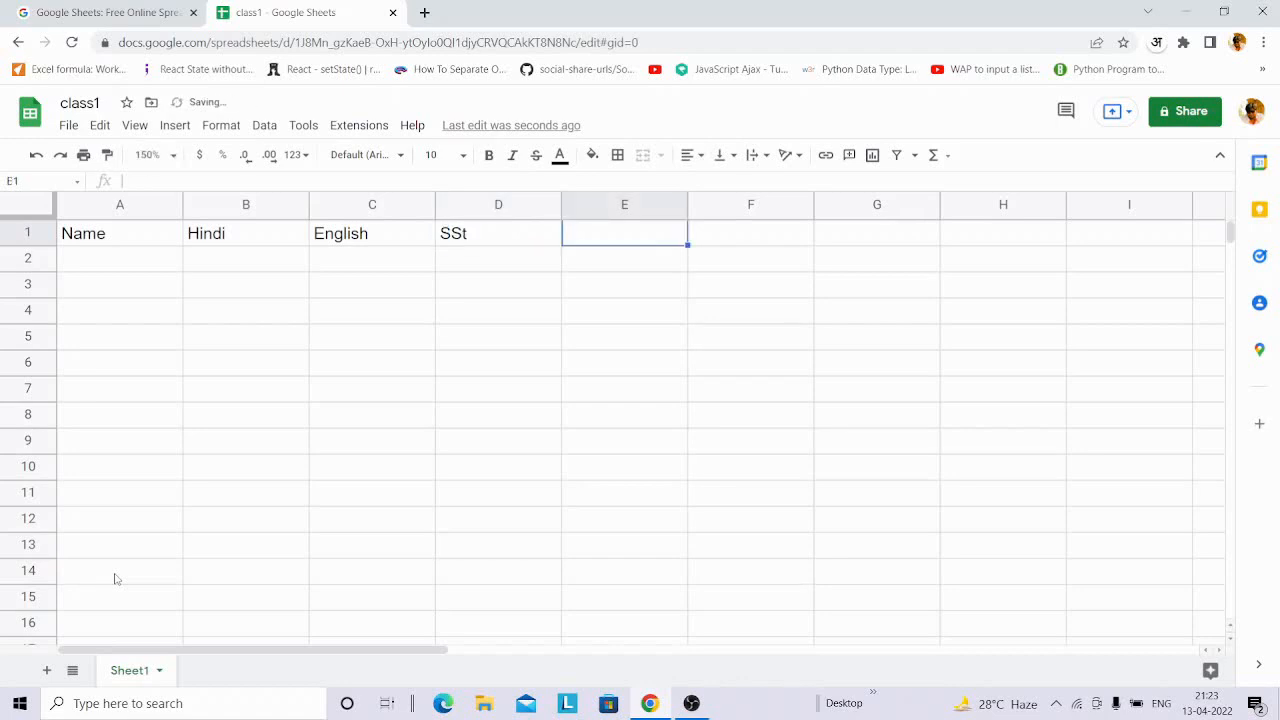
# Add the headings Total and Average in cells E1 and F1
pyautogui.write('T')
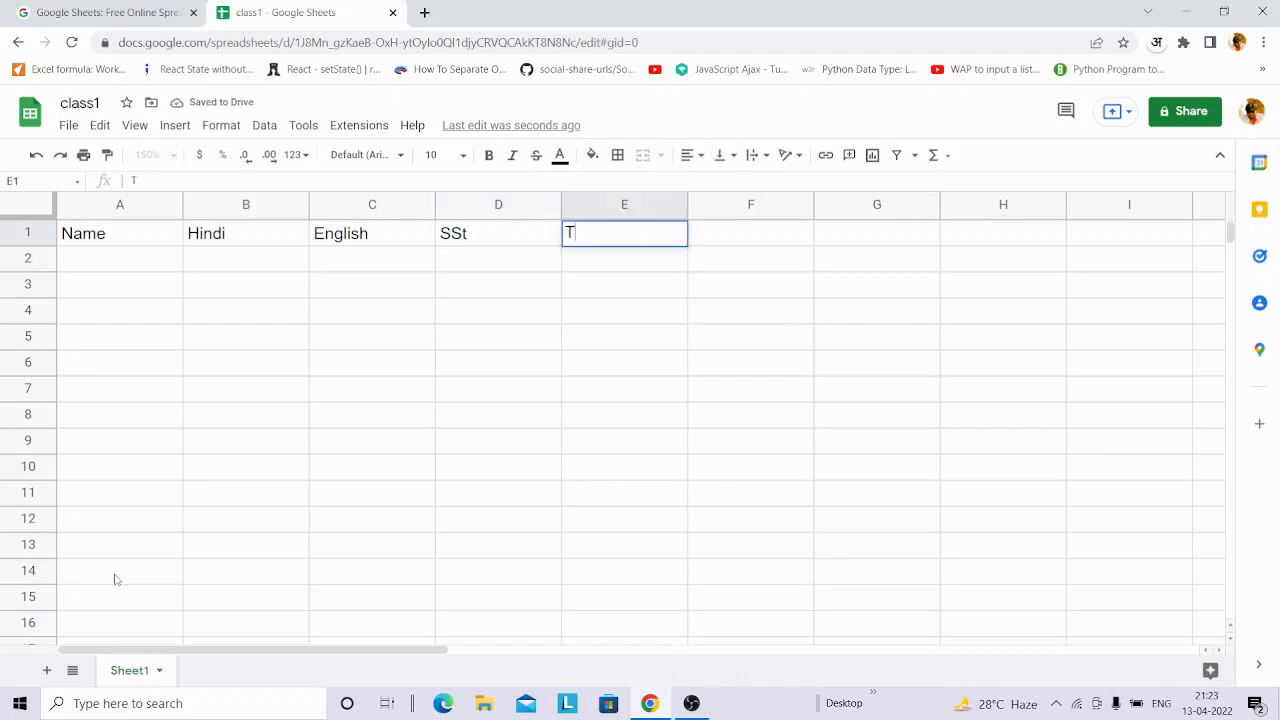
pyautogui.write('otal')
pyautogui.press('Tab')
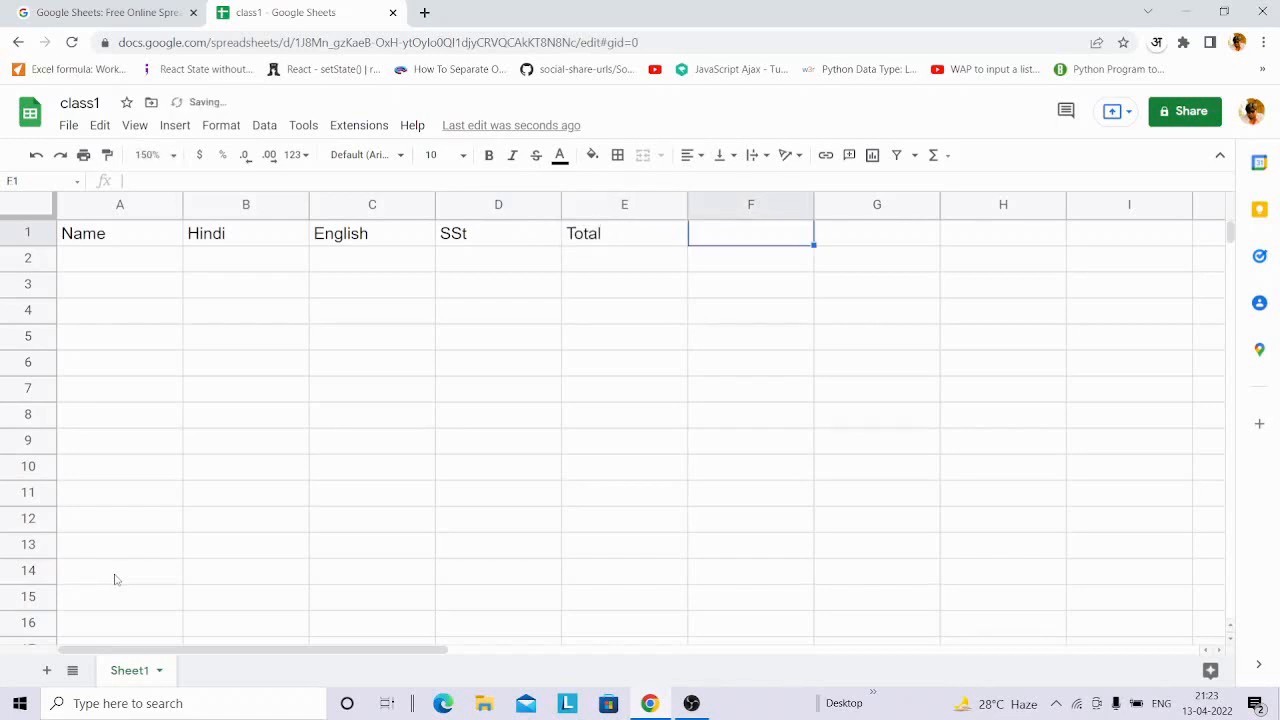
pyautogui.write('Avear')
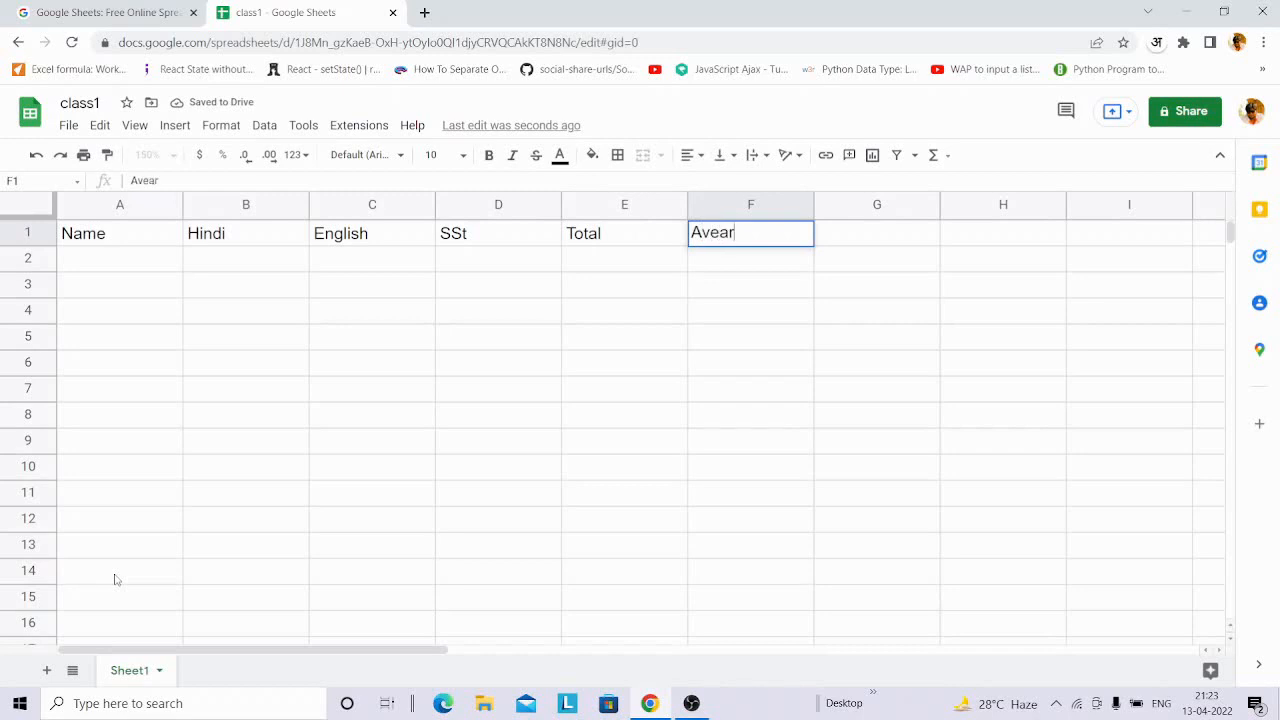
pyautogui.press('BackSpace')
pyautogui.press('BackSpace')
pyautogui.write('rage')
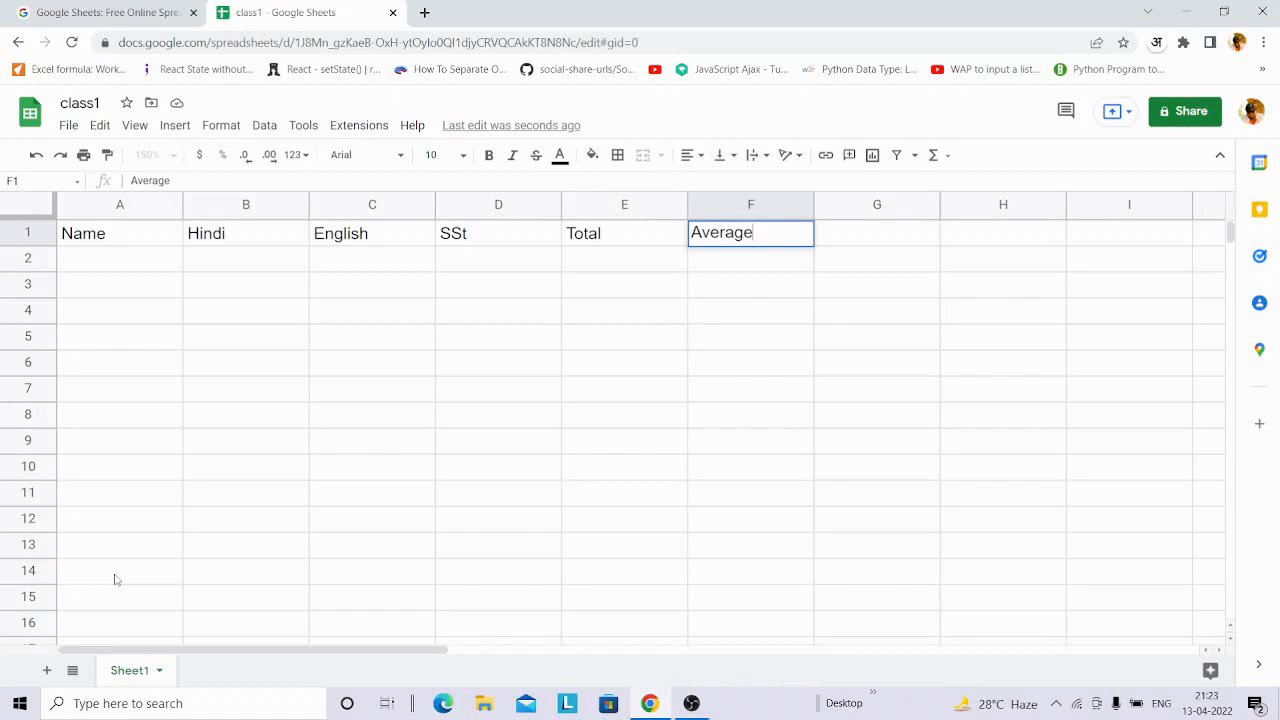
pyautogui.press('Tab')
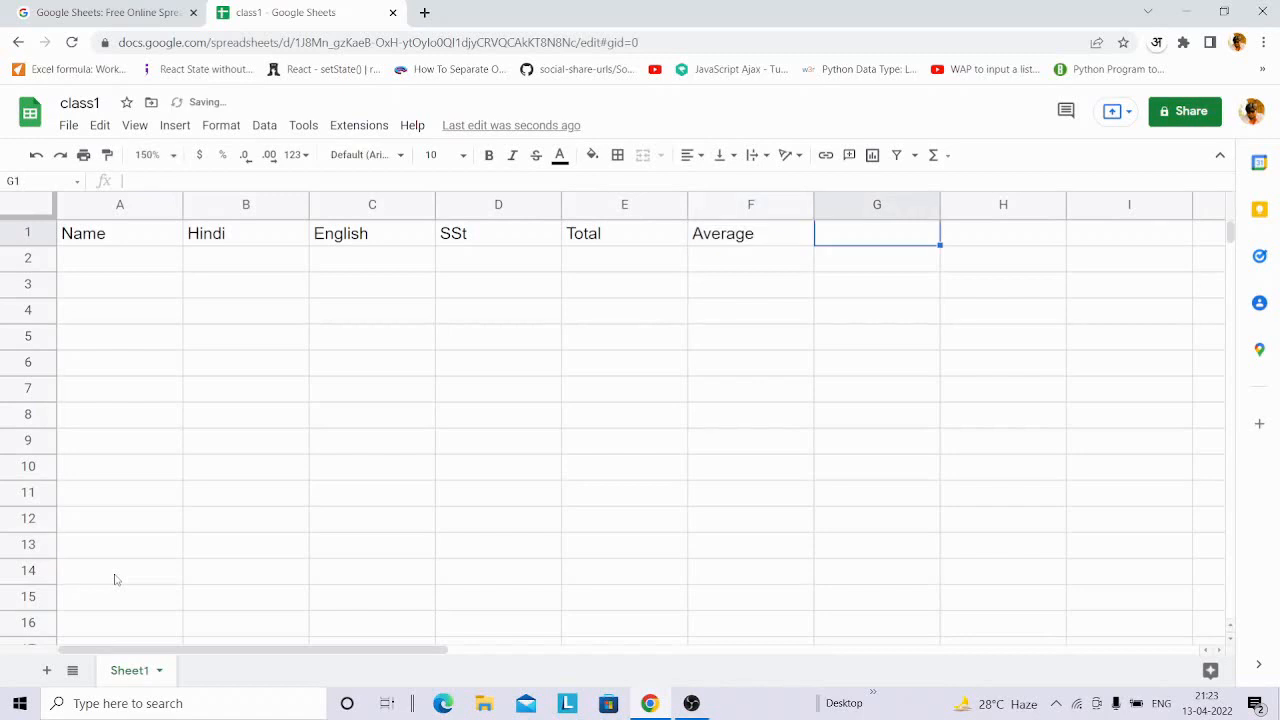
# Complete the heading row with Max, Min and Count in cells G1 to I1
pyautogui.write('Max')
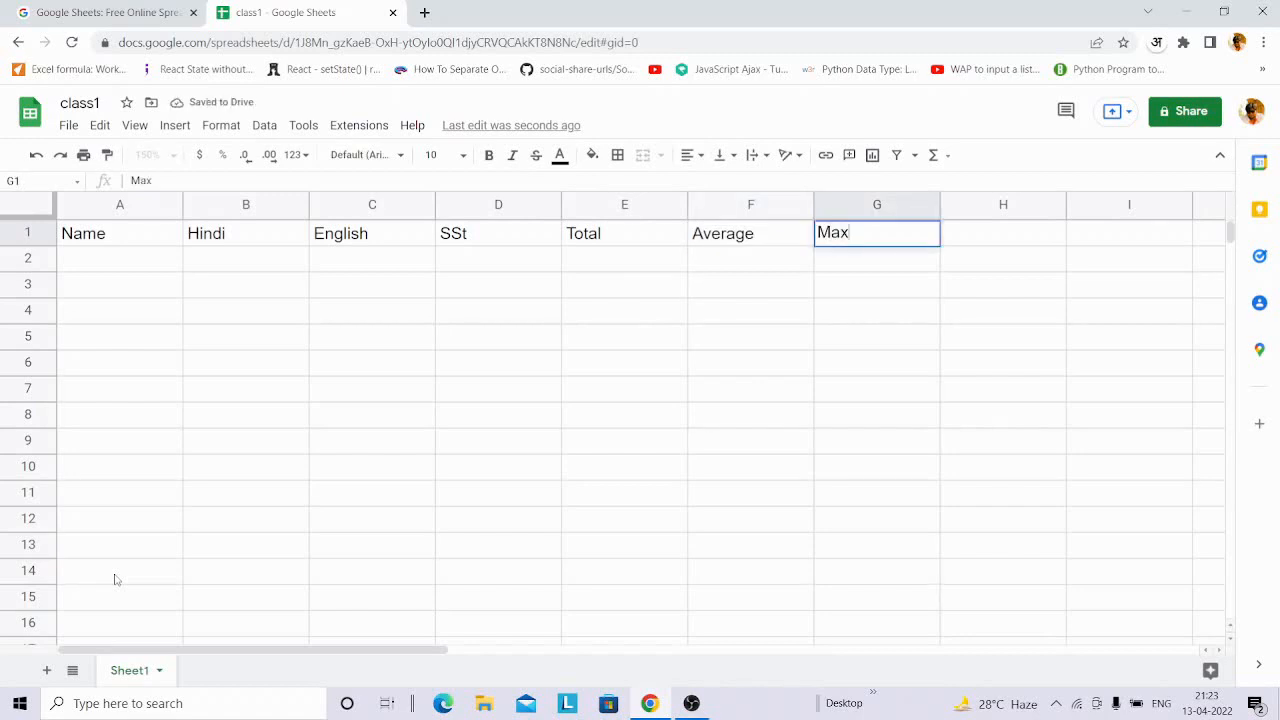
pyautogui.press('Tab')
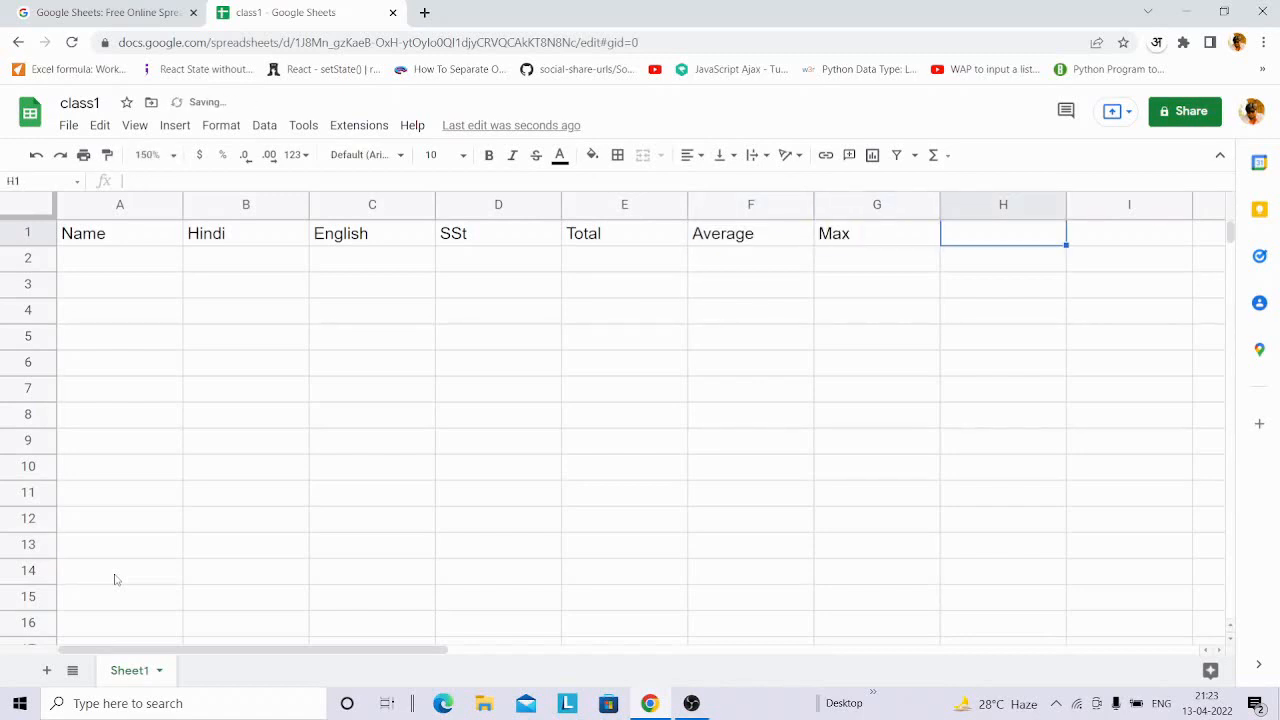
pyautogui.write('Min')
pyautogui.press('Tab')
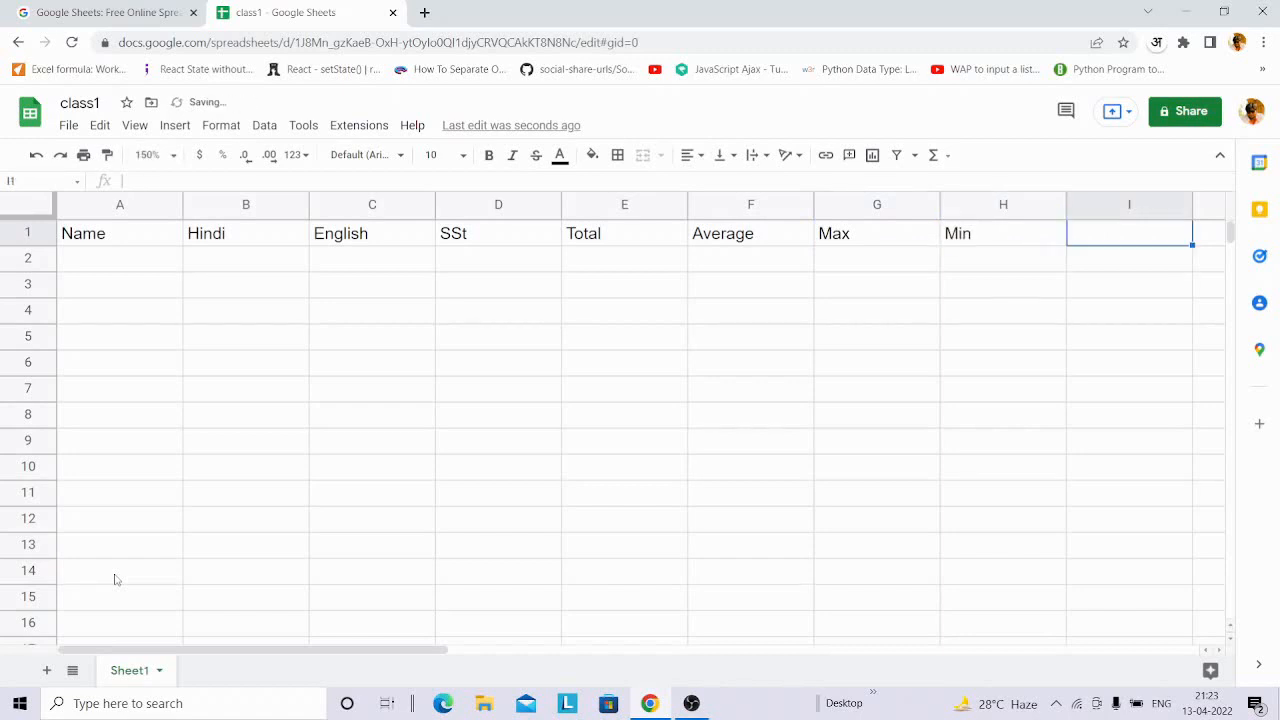
pyautogui.write('Count')
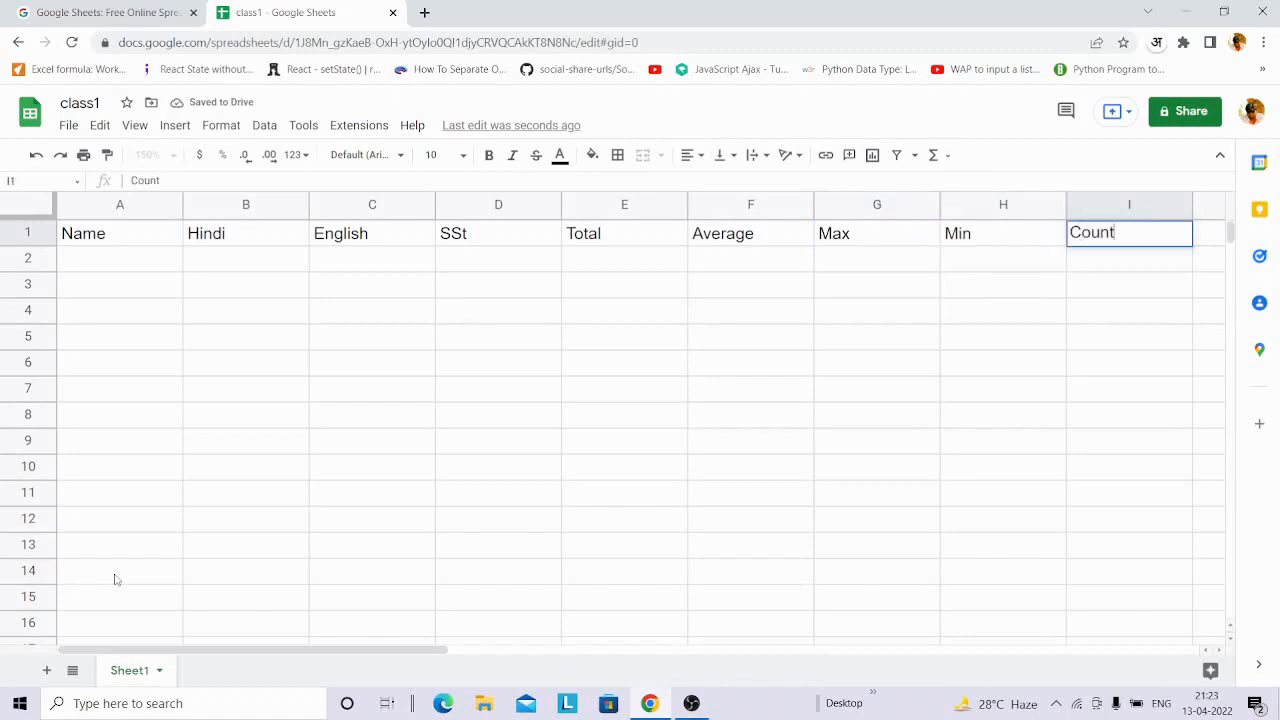
pyautogui.press('Return')
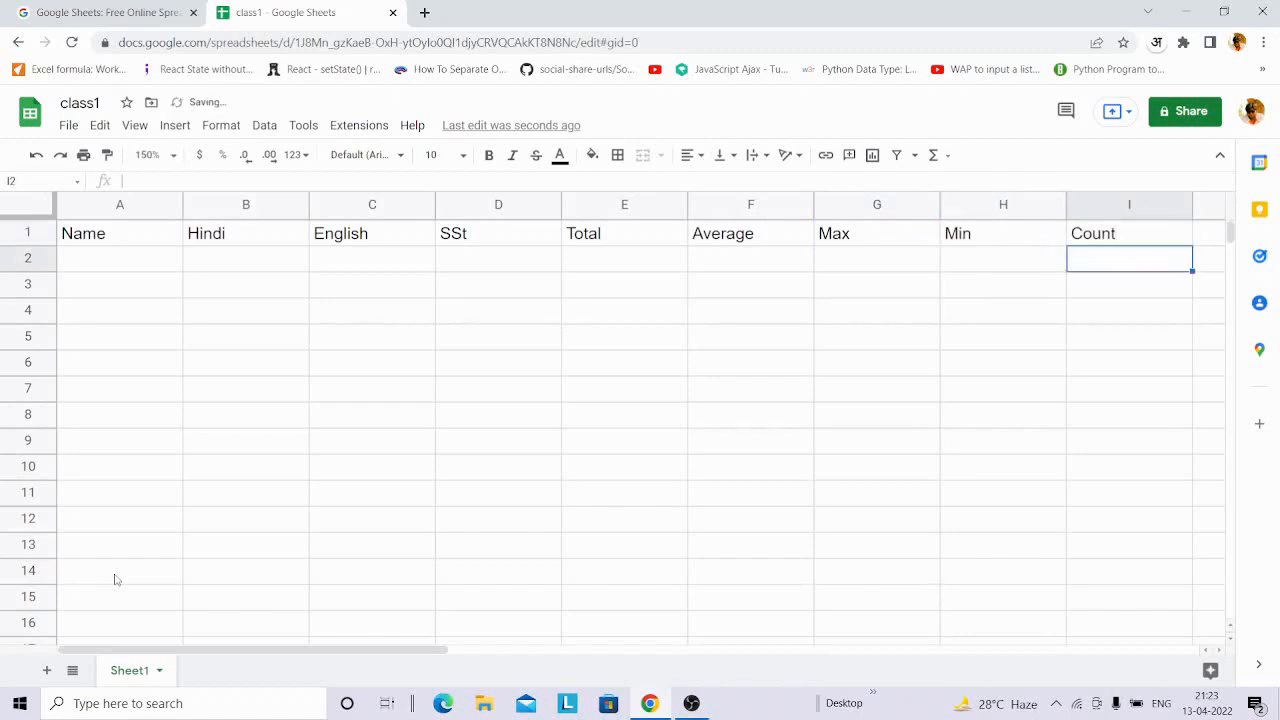
# Enter four students' first names under the Name heading in cells A2 to A5
pyautogui.press('Left')
pyautogui.press('Left')
pyautogui.press('Left')
pyautogui.press('Left')
pyautogui.press('Left')
pyautogui.press('Left')
pyautogui.press('Left')
pyautogui.press('Left')
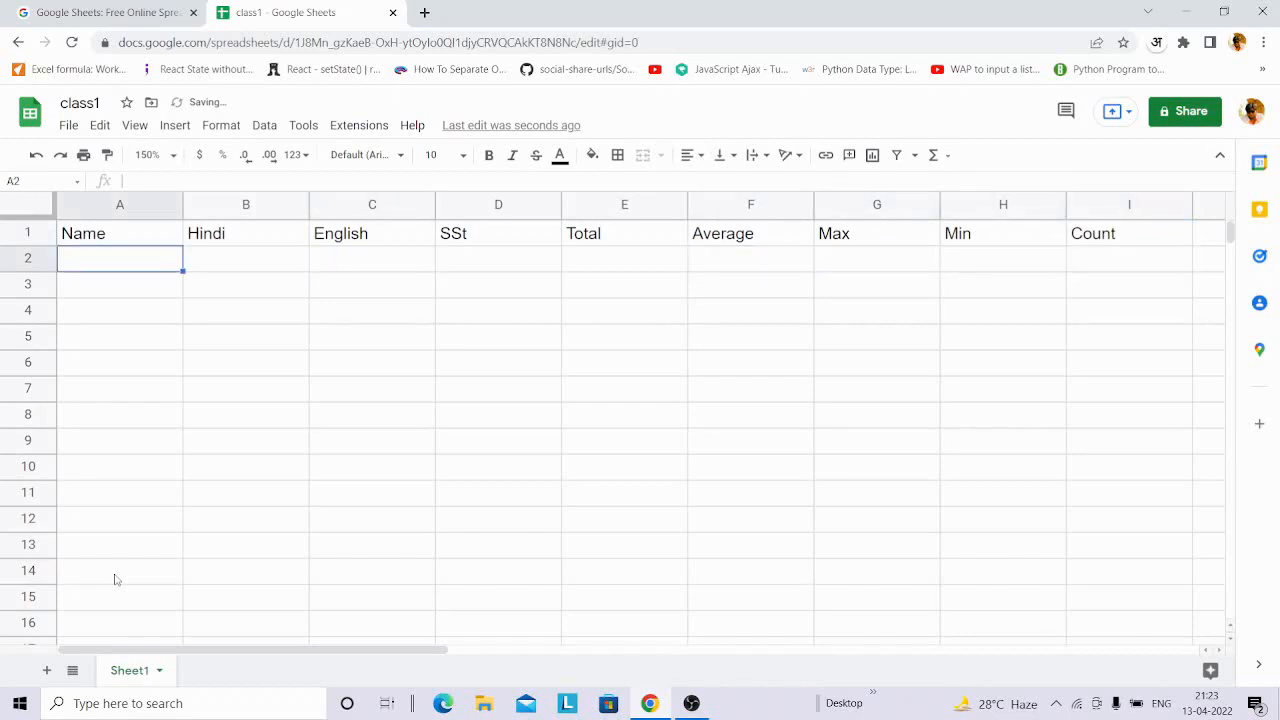
pyautogui.write('Ajit')
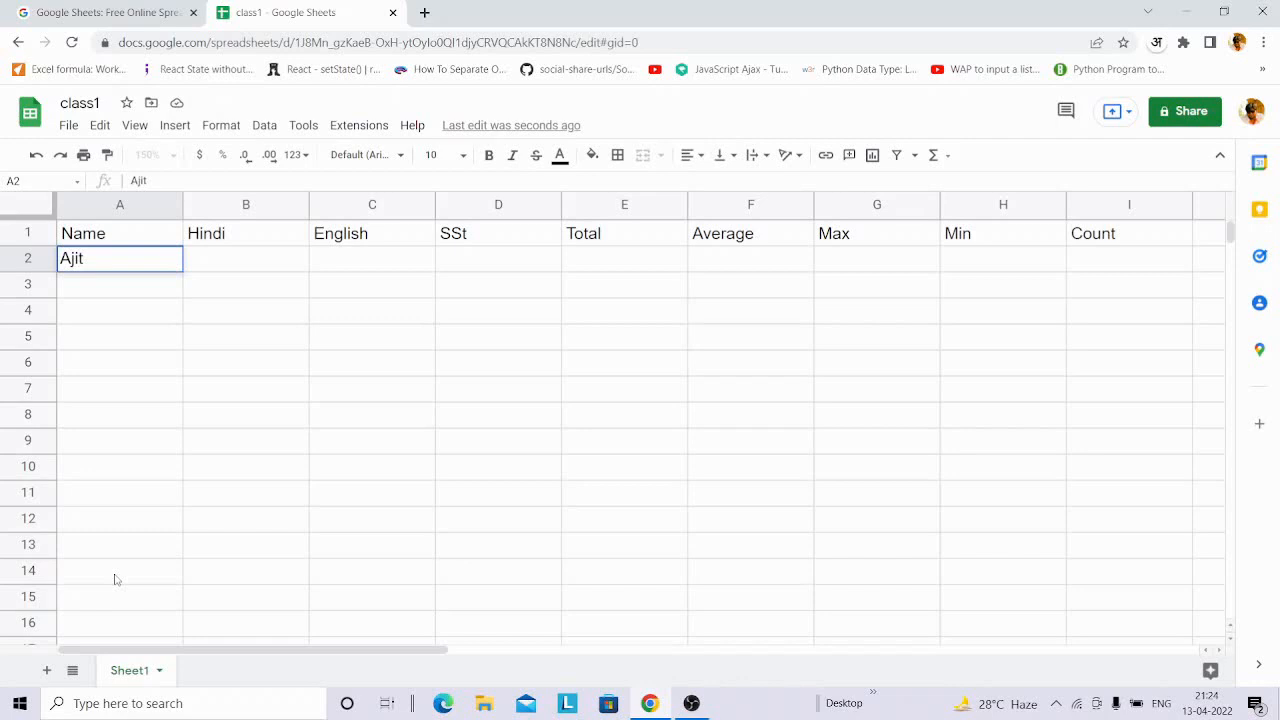
pyautogui.press('Return')
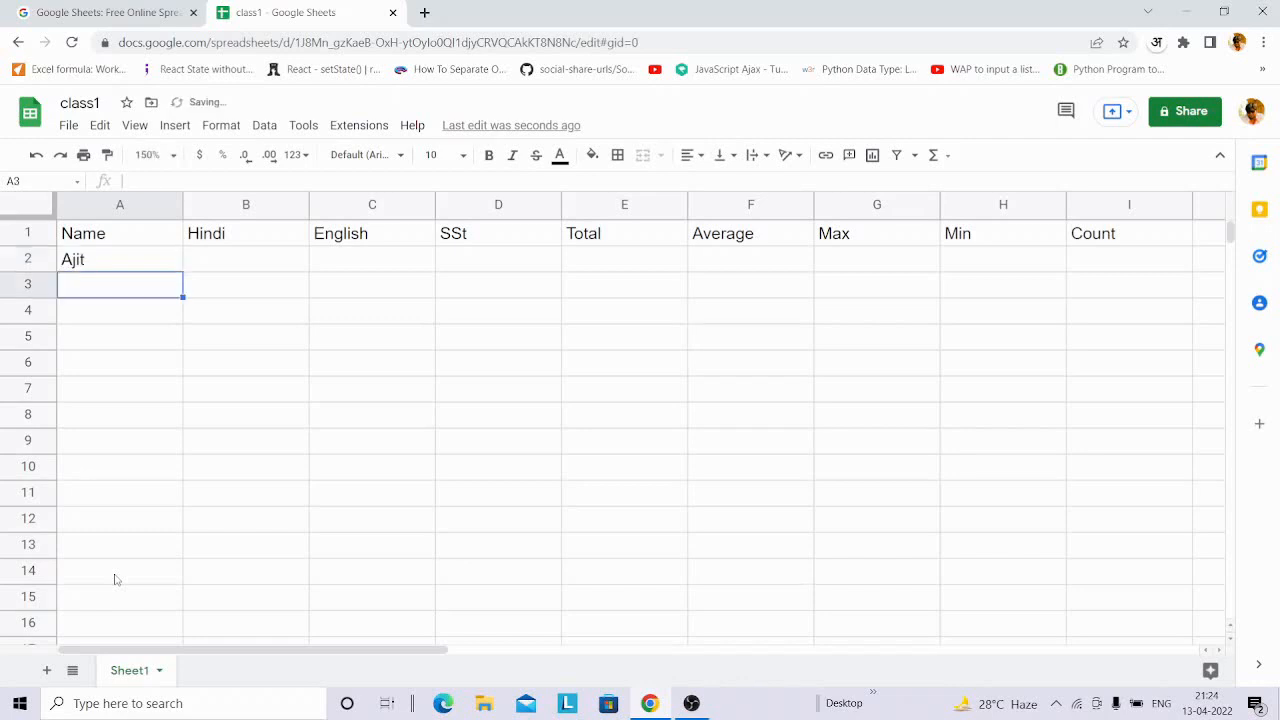
pyautogui.write('Manji')
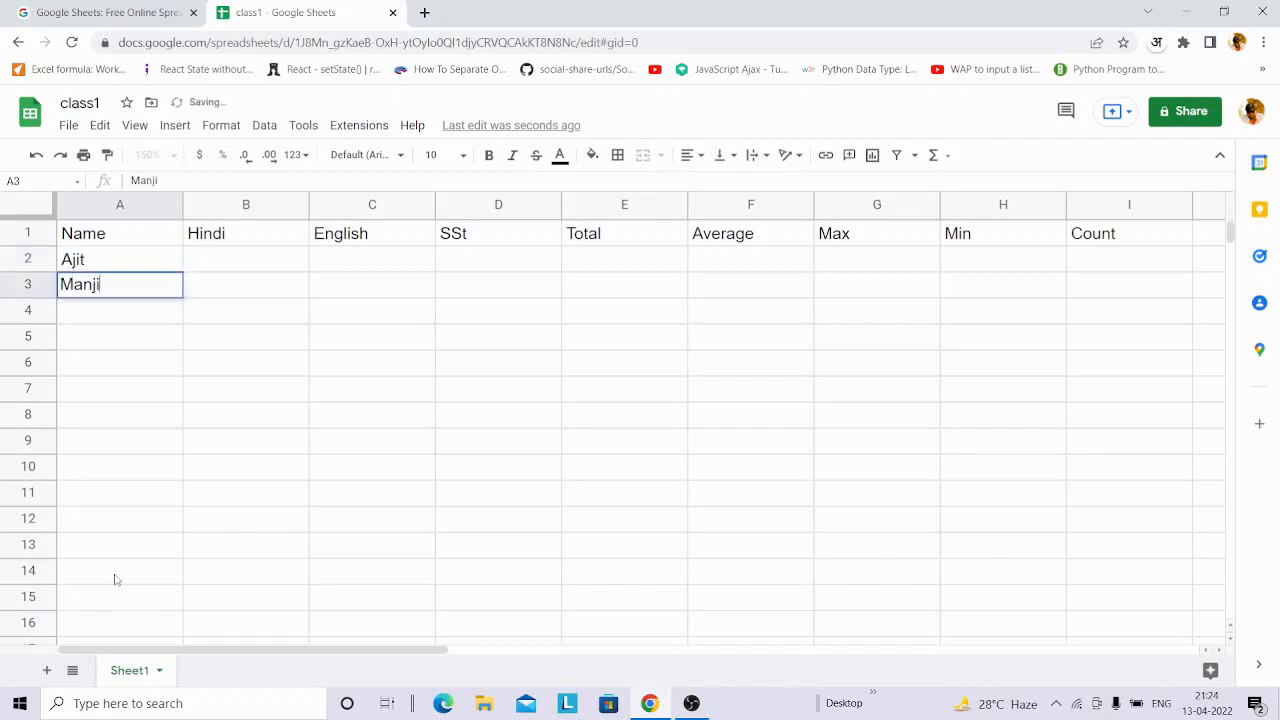
pyautogui.press('Return')
pyautogui.write('Sanjit')
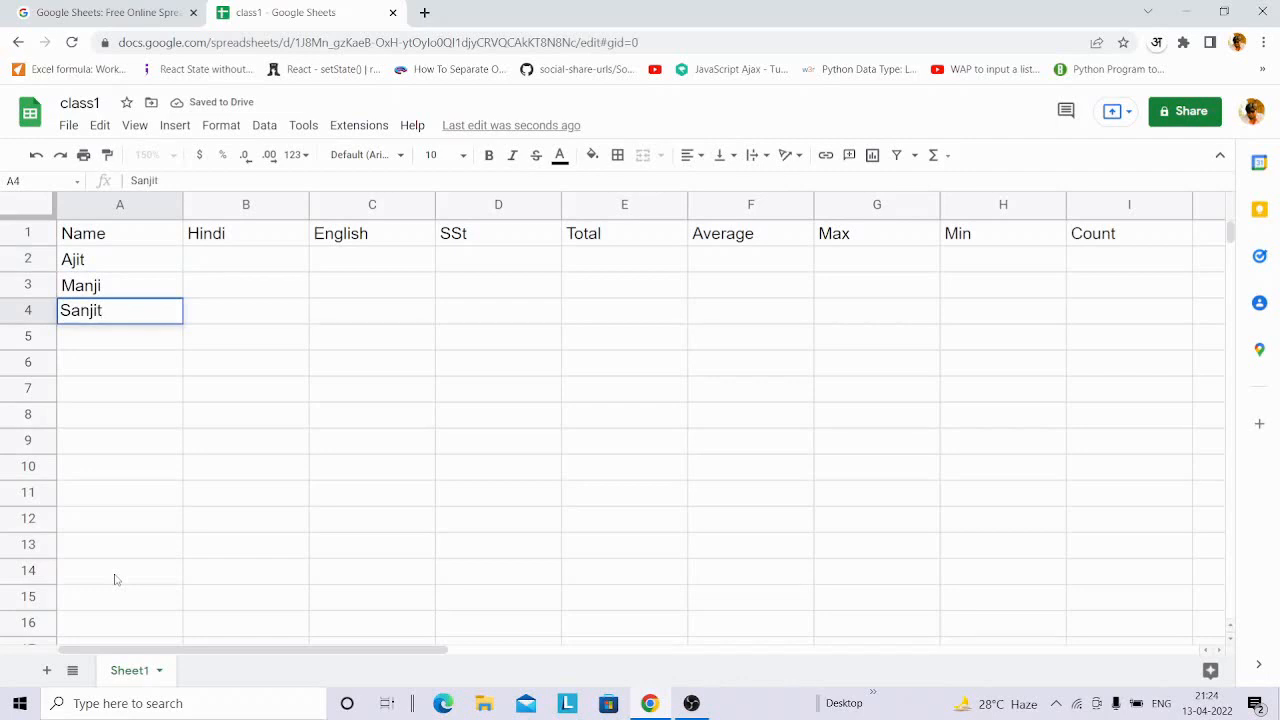
pyautogui.press('Return')
pyautogui.write('Suj')
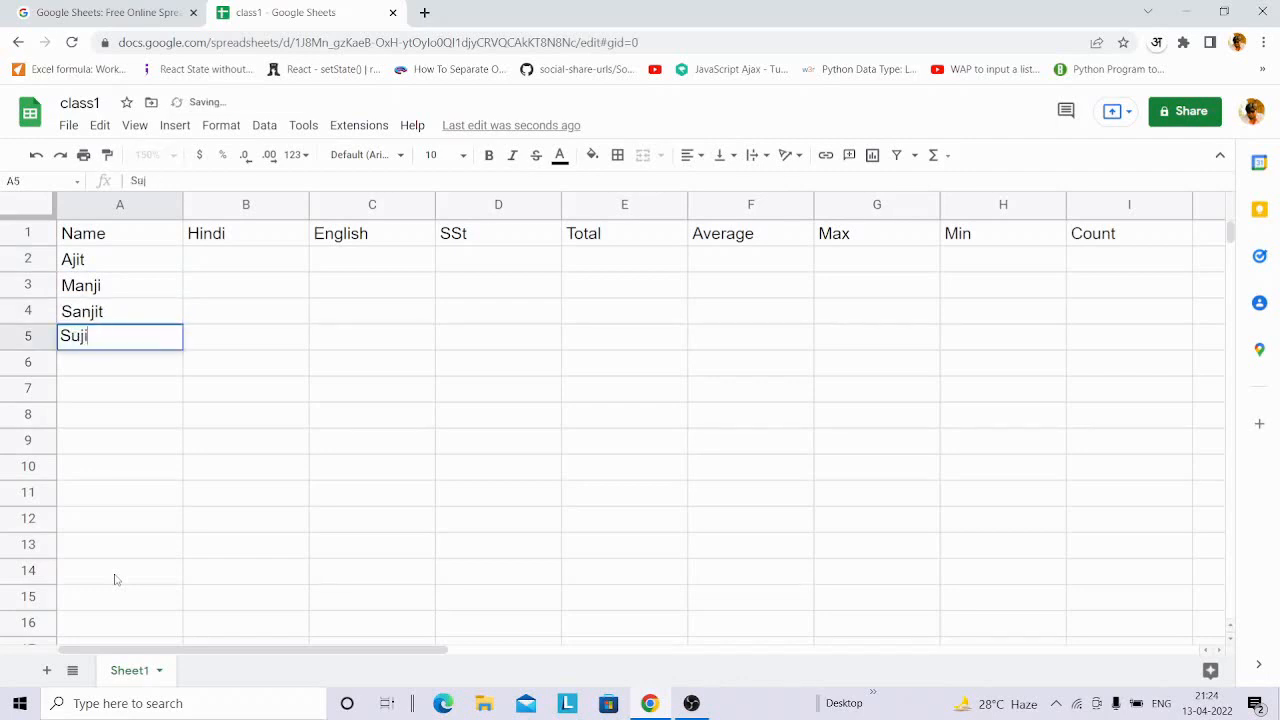
pyautogui.write('it')
pyautogui.press('Tab')
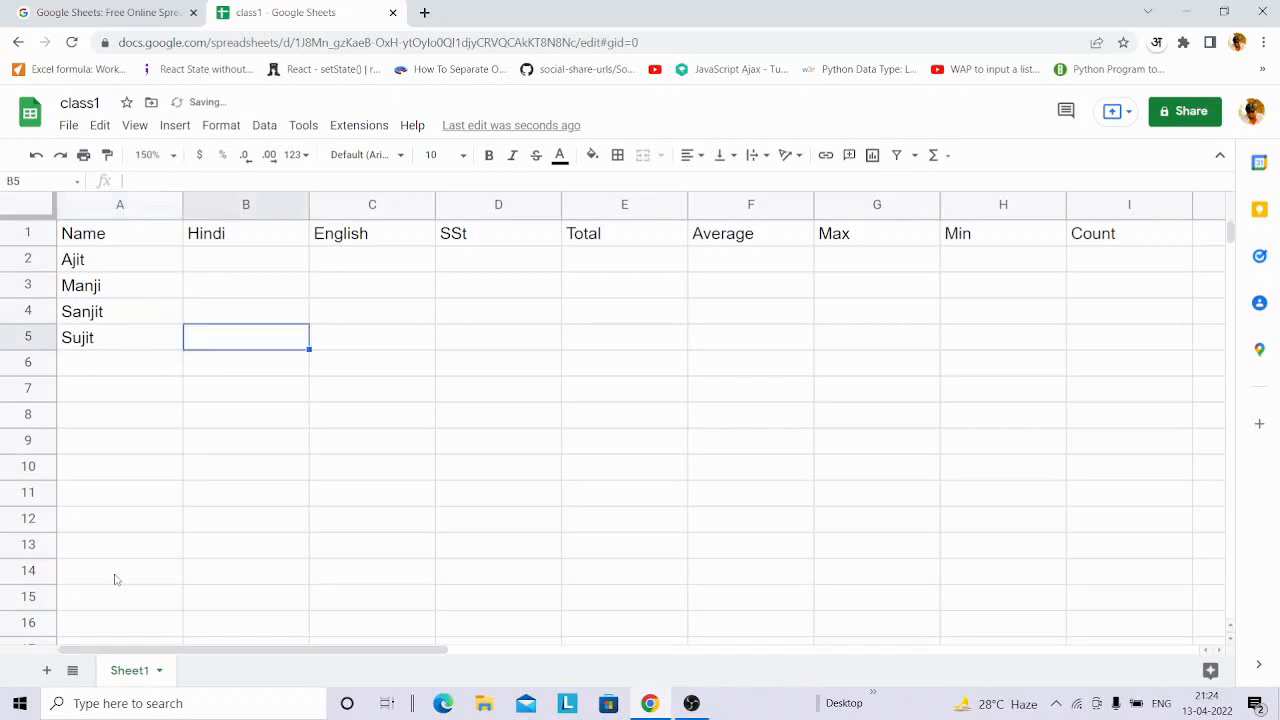
# Fill in the Hindi marks in cells B2 to B5 with 56, 35, 45 and 55 from top to bottom
pyautogui.write('55')
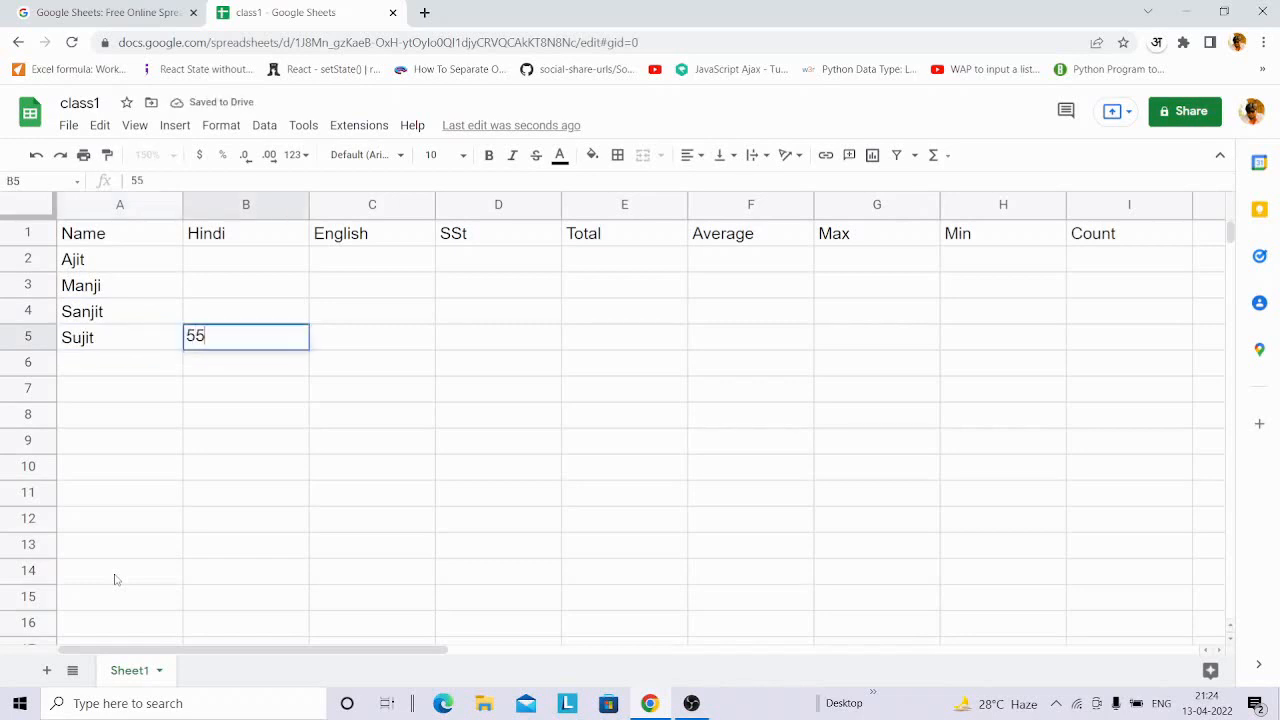
pyautogui.press('Up')
pyautogui.write('45')
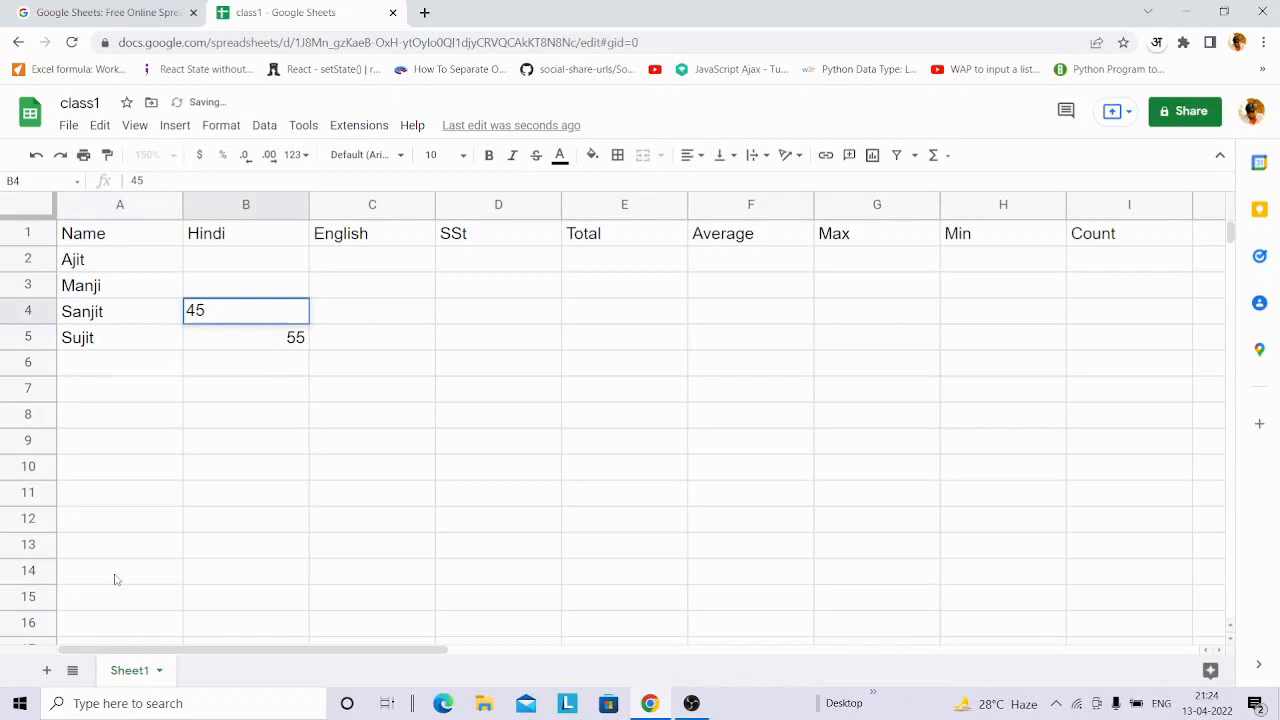
pyautogui.press('Up')
pyautogui.write('35')
pyautogui.press('Up')
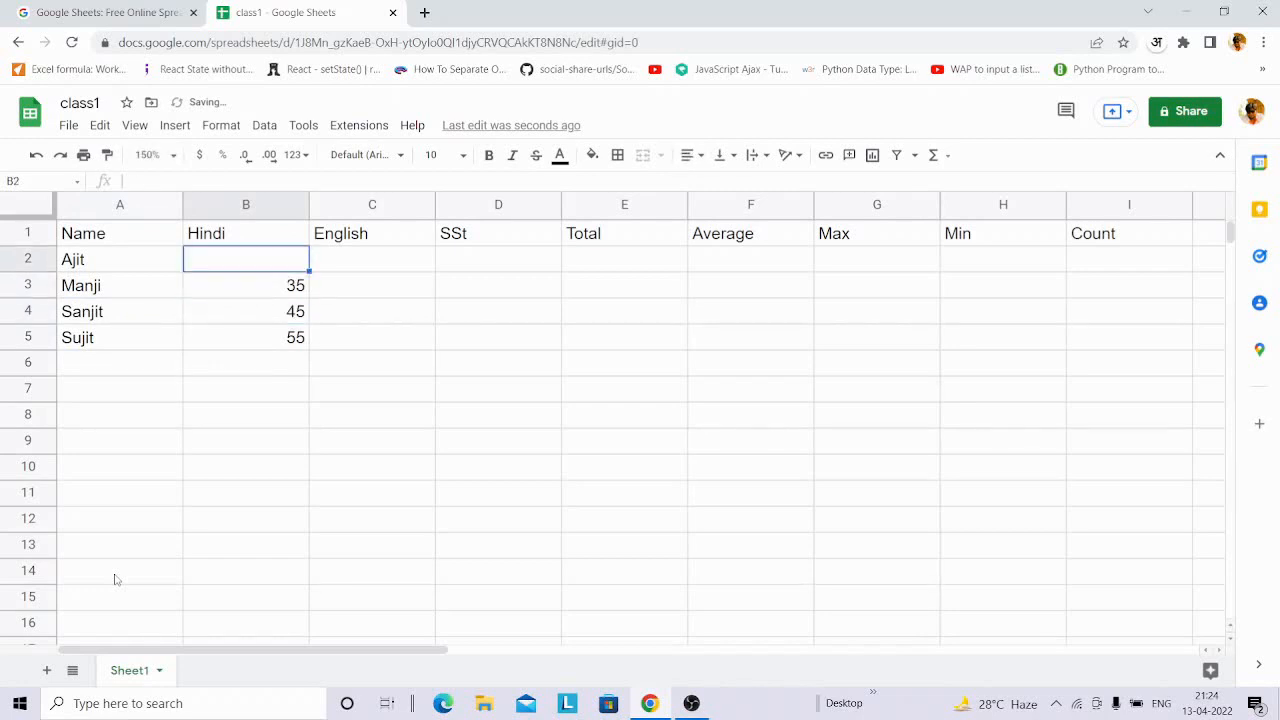
pyautogui.write('56')
pyautogui.press('Tab')
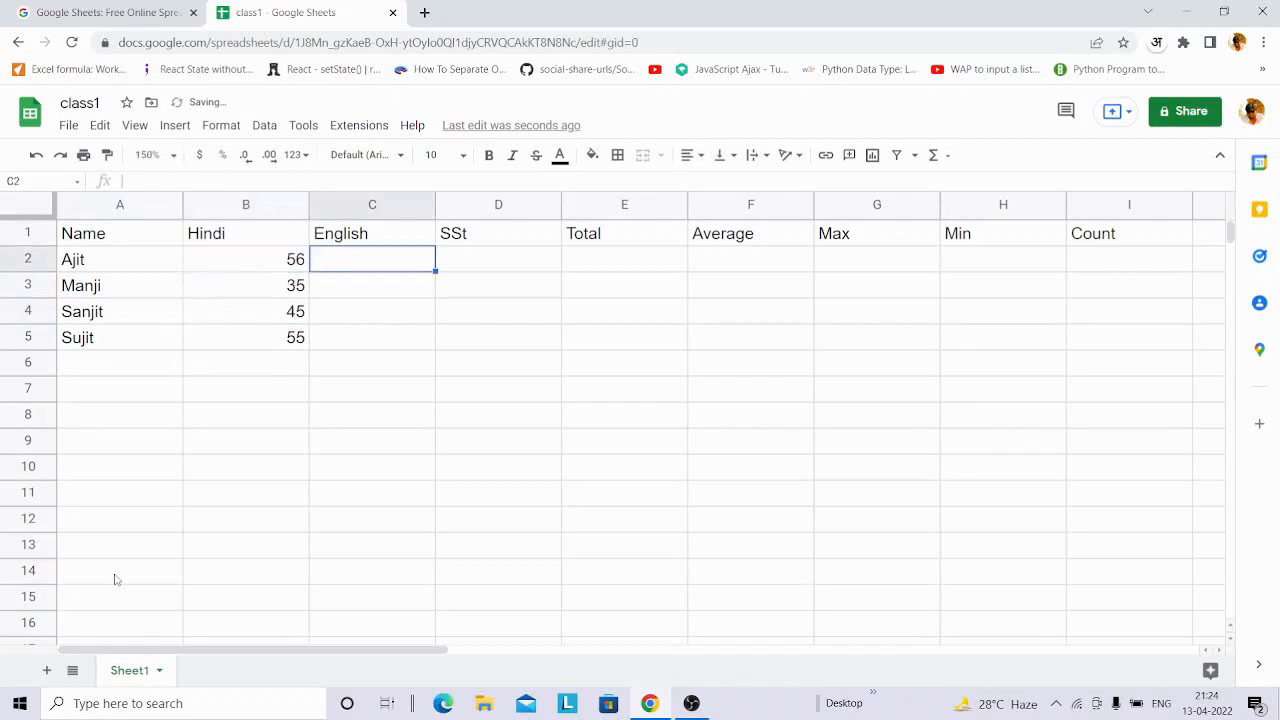
# Enter the English marks 65, 66, 62 and 42 in cells C2 to C5
pyautogui.write('65')
pyautogui.press('Down')
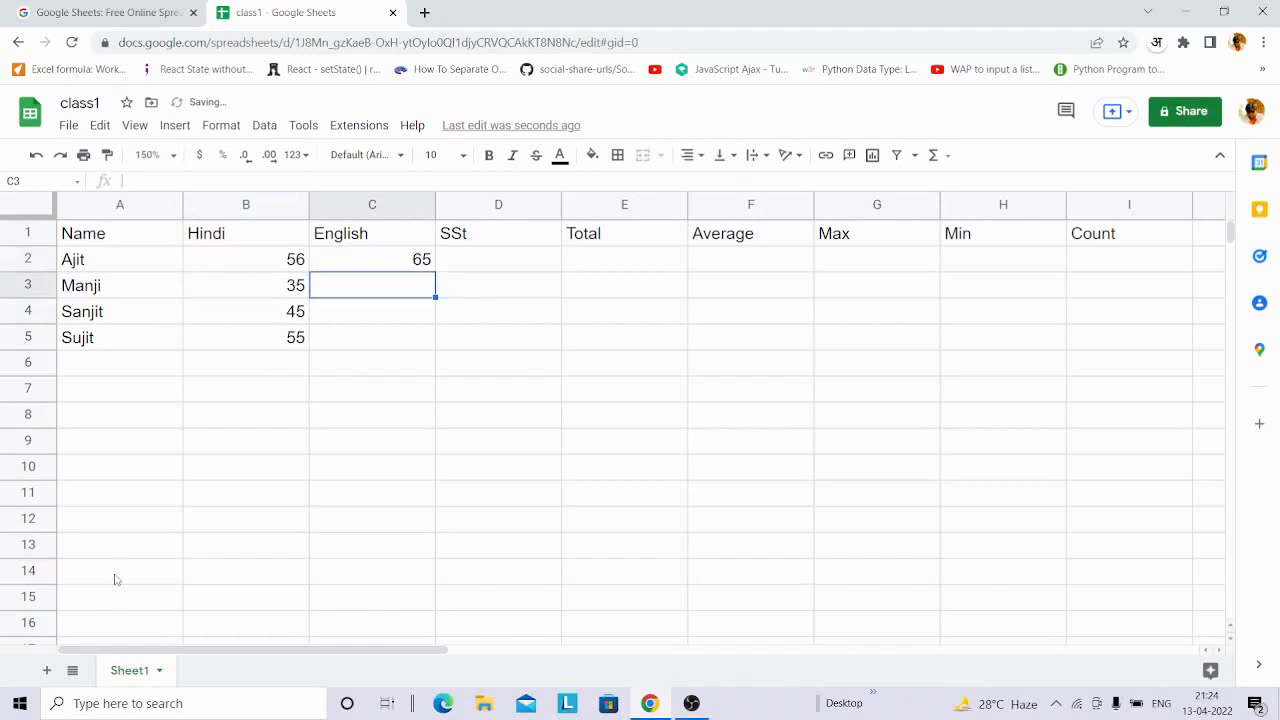
pyautogui.write('66')
pyautogui.press('Down')
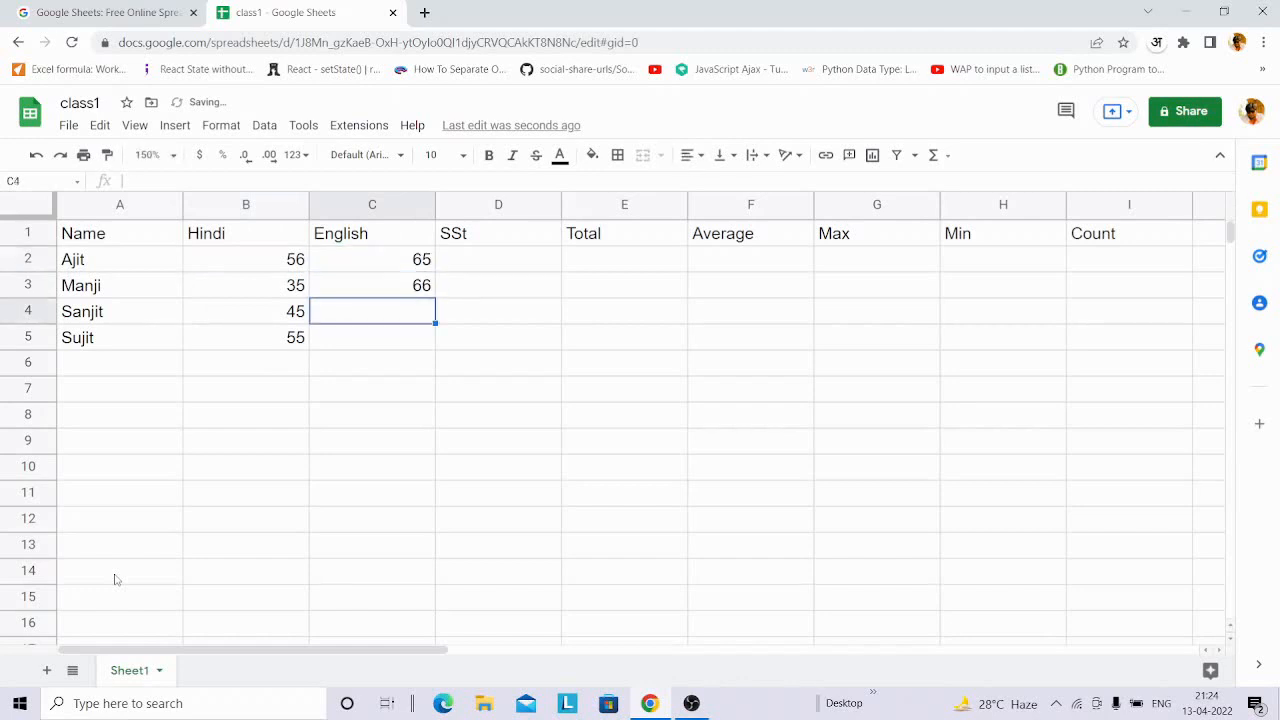
pyautogui.write('62')
pyautogui.press('Down')
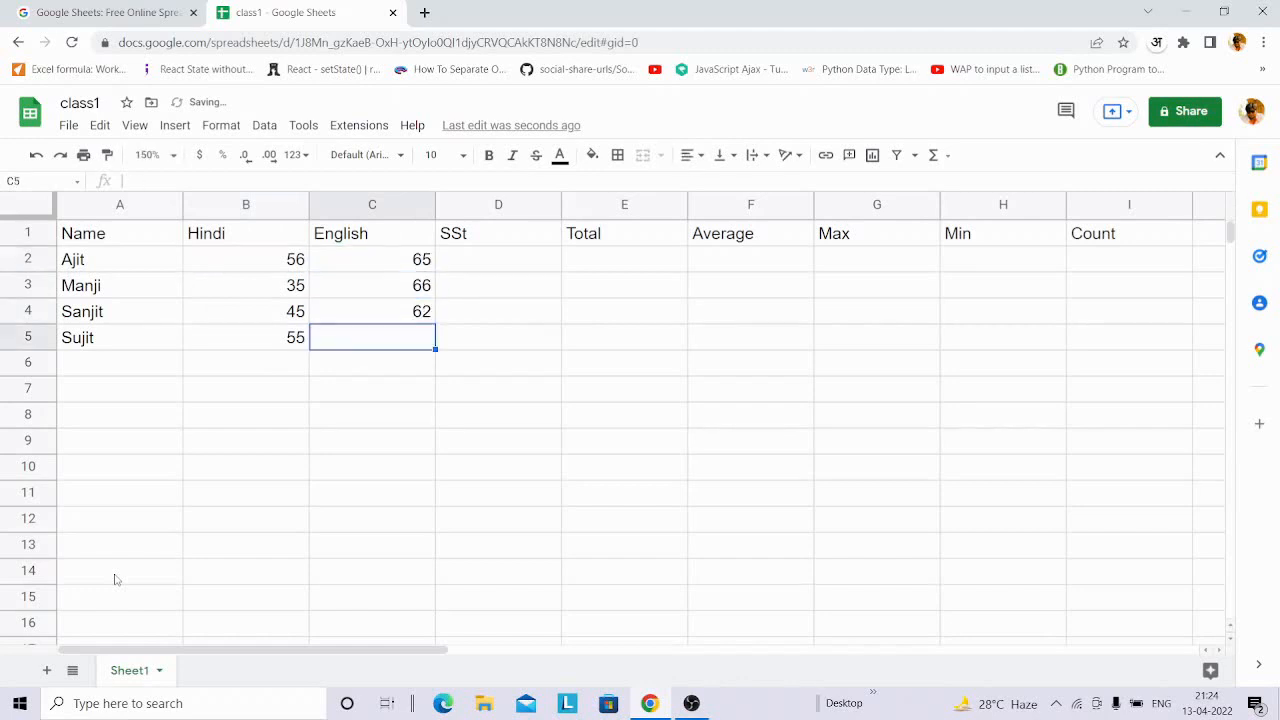
pyautogui.write('42')
pyautogui.press('Right')
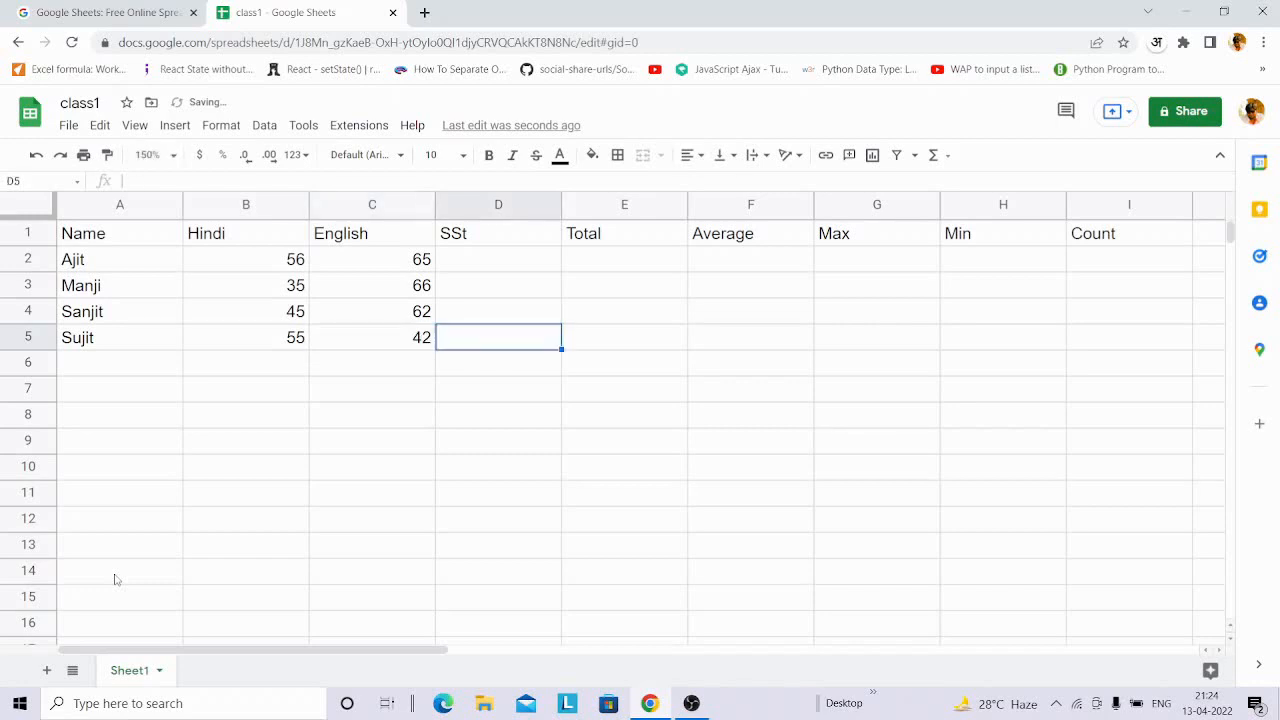
# Enter the SSt marks 52, 54, 42 and 42 in cells D2 to D5
pyautogui.press('Right')
pyautogui.press('Left')
pyautogui.press('Up')
pyautogui.press('Up')
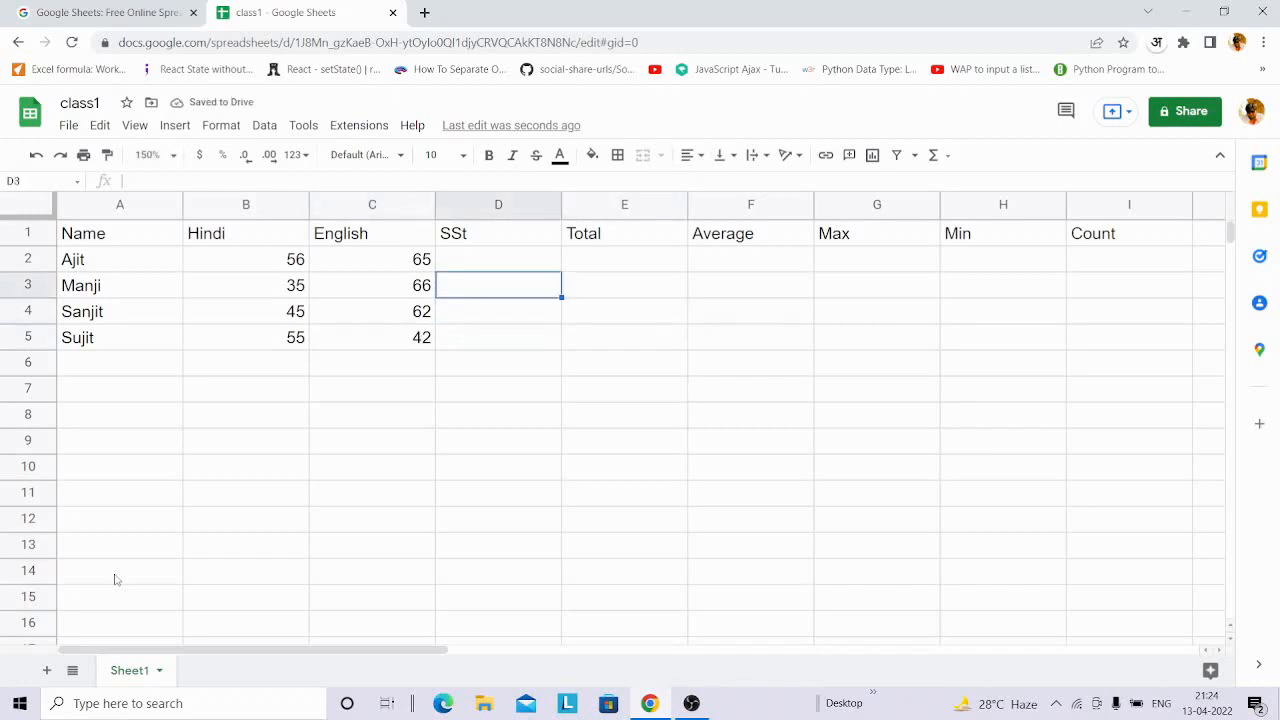
pyautogui.press('Up')
pyautogui.write('5')
pyautogui.press('Return')
pyautogui.write('54')
pyautogui.press('Return')
pyautogui.write('42')
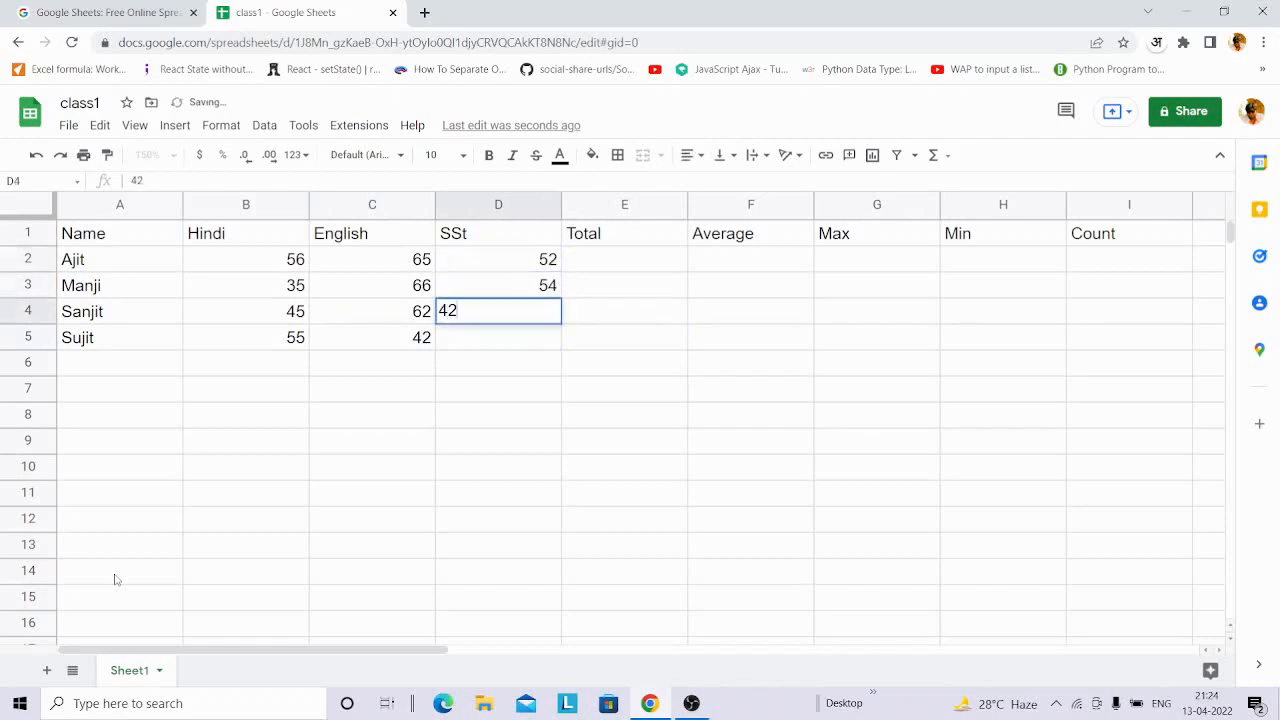
pyautogui.press('Return')
pyautogui.write('42')
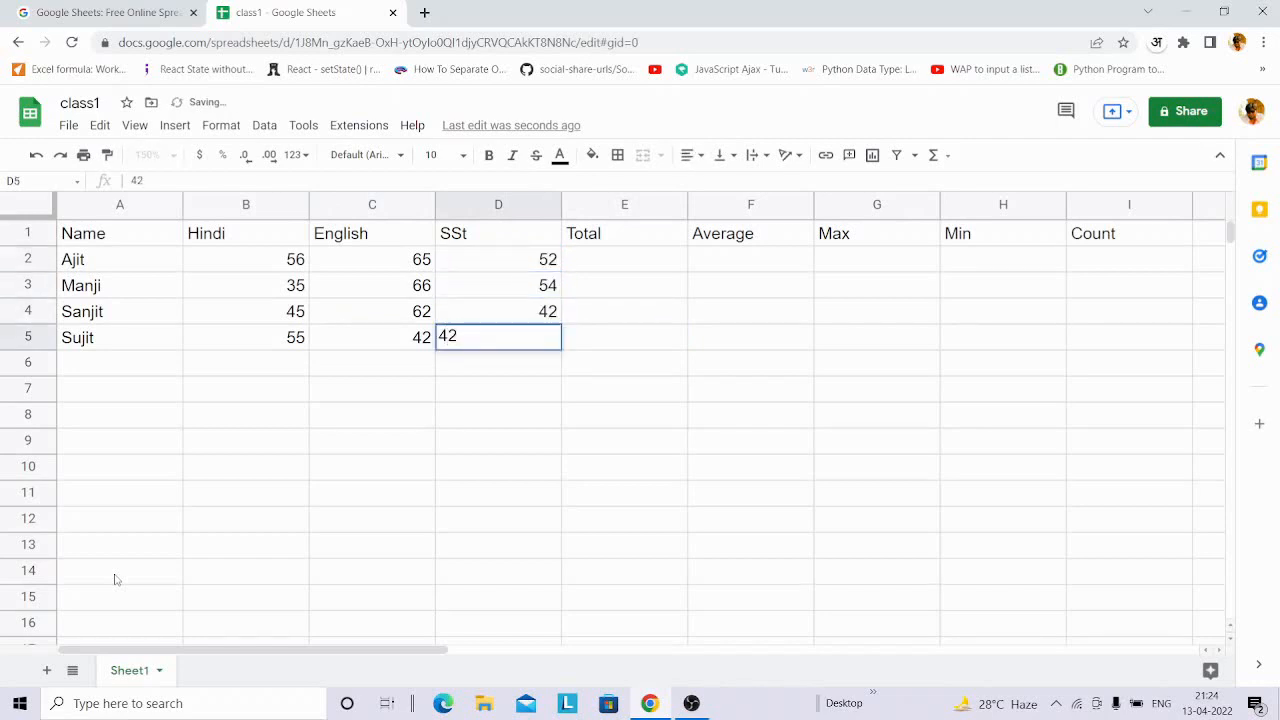
pyautogui.press('Tab')
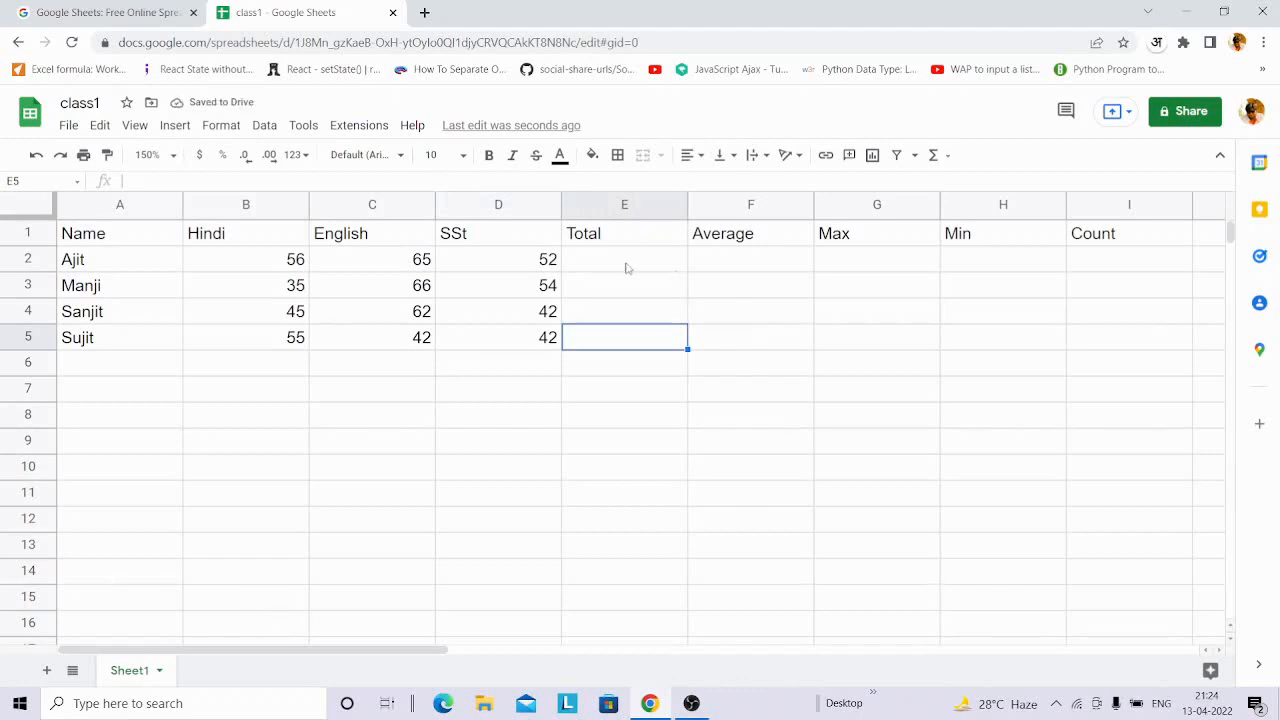
# Total the marks in B2:D2 with SUM in cell E2 and accept the suggested autofill for E3 to E5
pyautogui.click(628, 265)
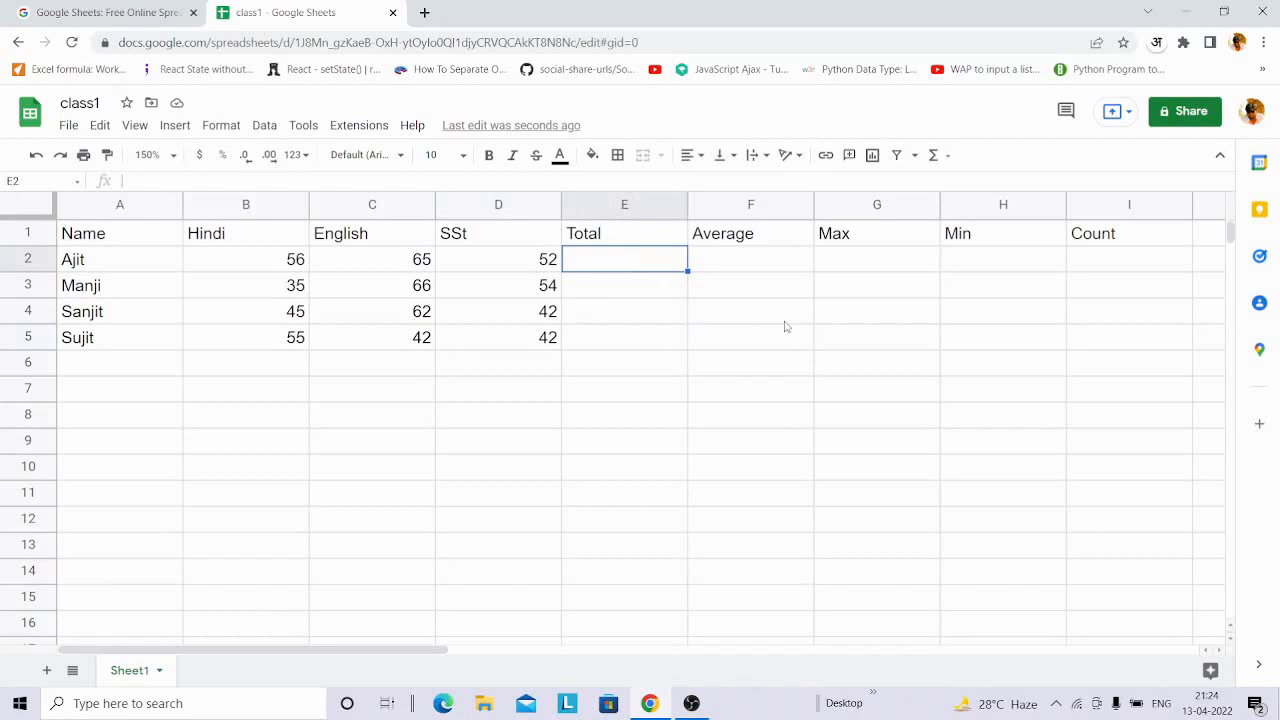
pyautogui.moveTo(265, 262); pyautogui.dragTo(546, 273)
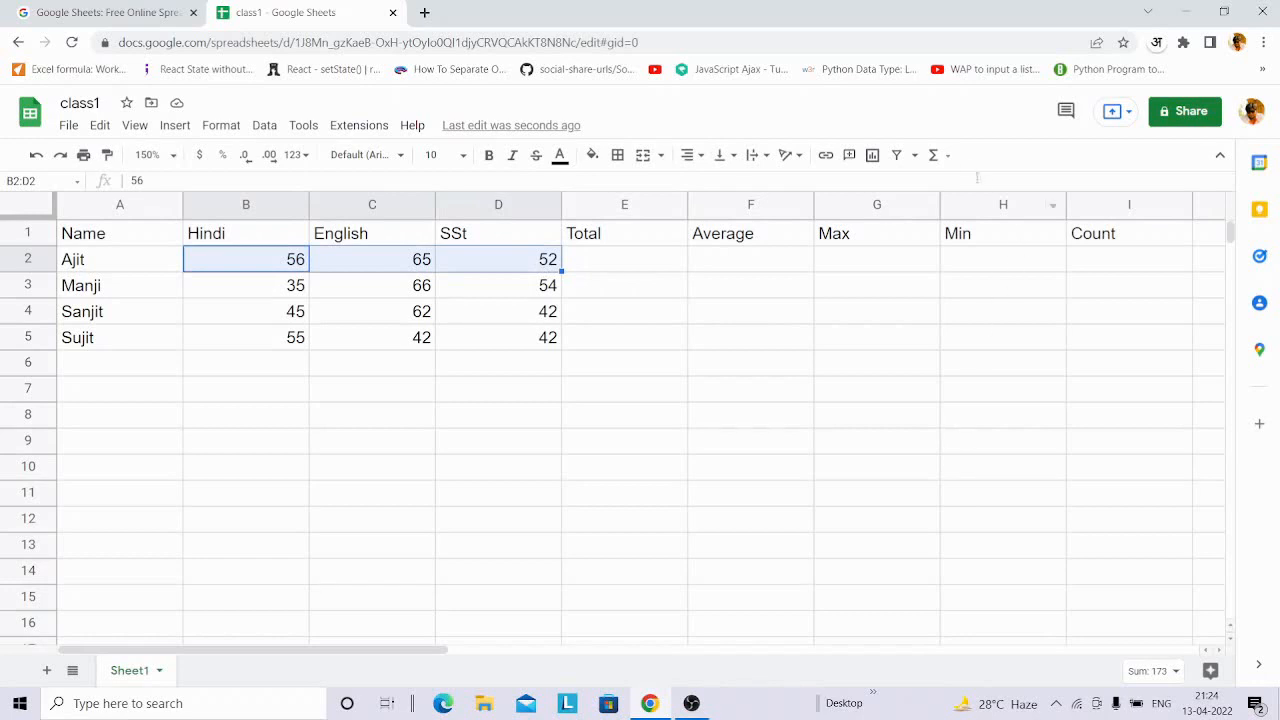
pyautogui.click(940, 156)
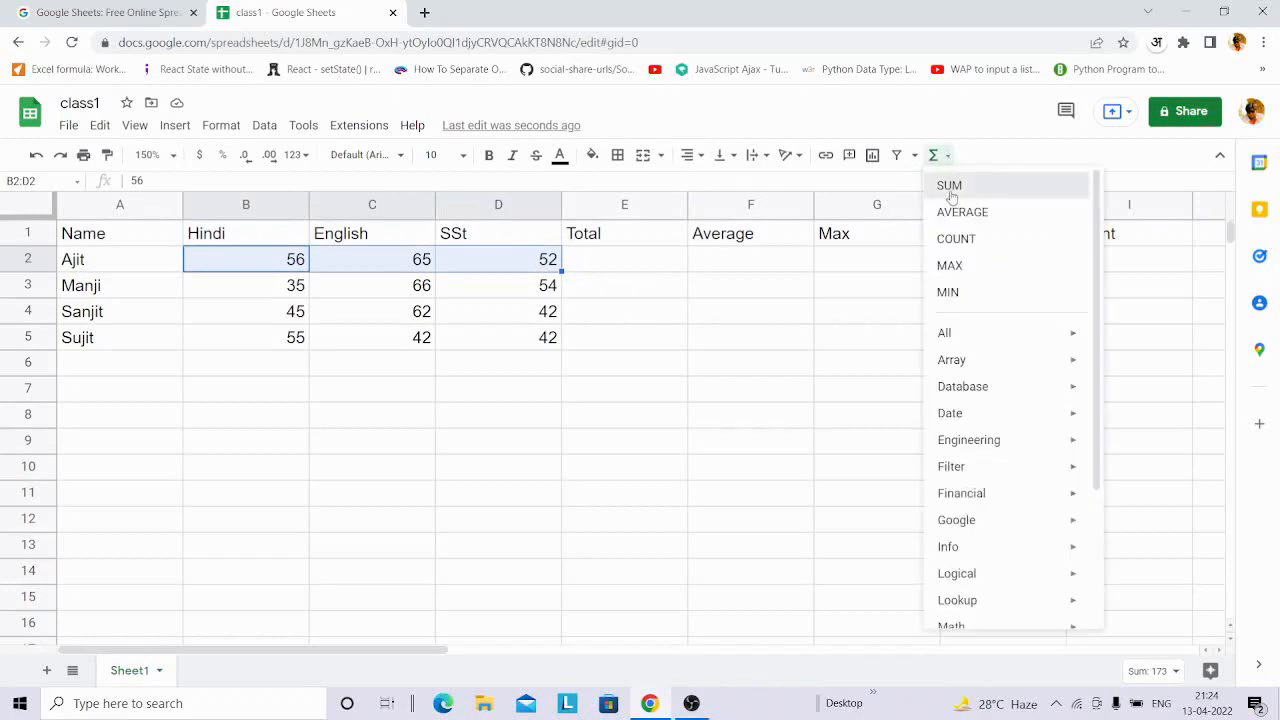
pyautogui.click(950, 188)
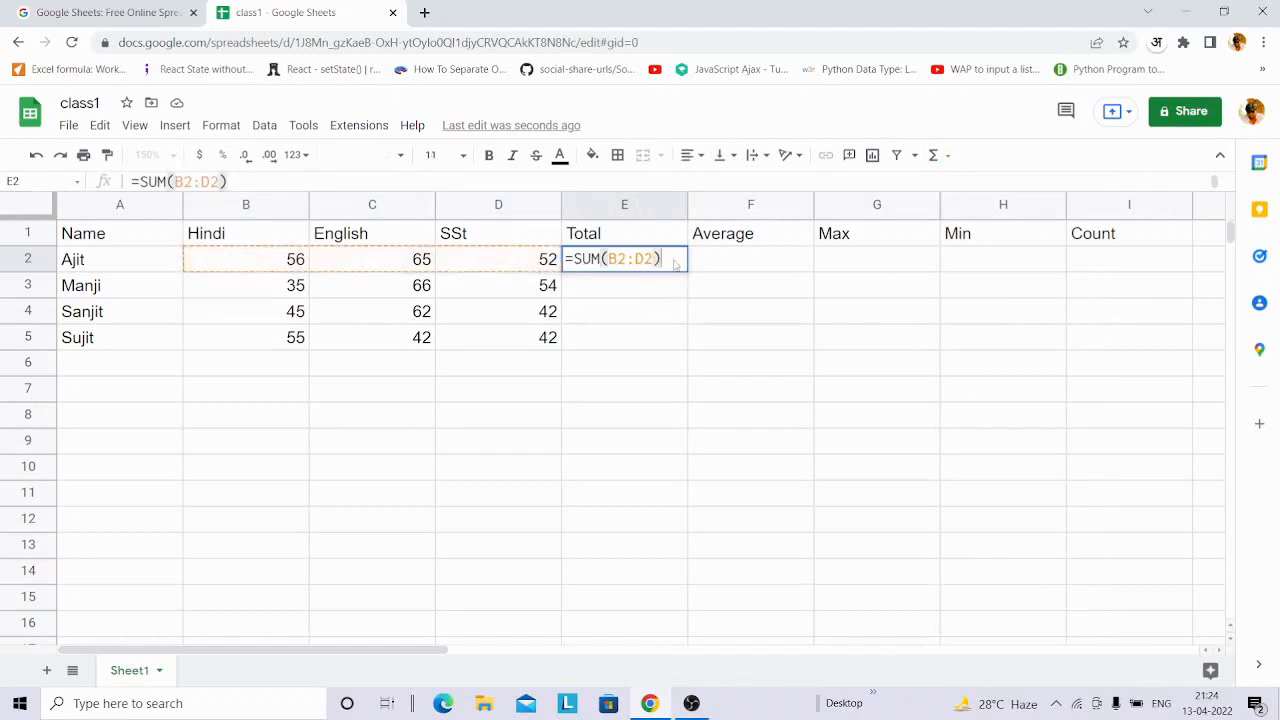
pyautogui.press('Return')
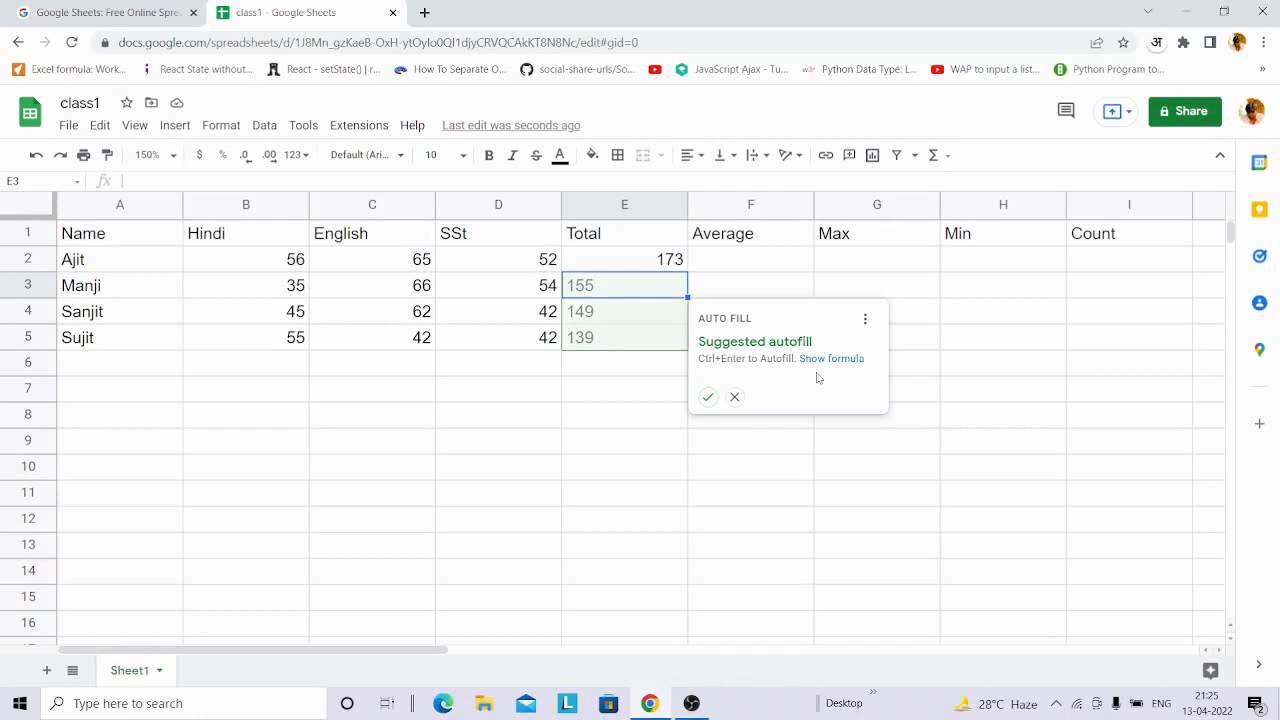
pyautogui.click(707, 397)
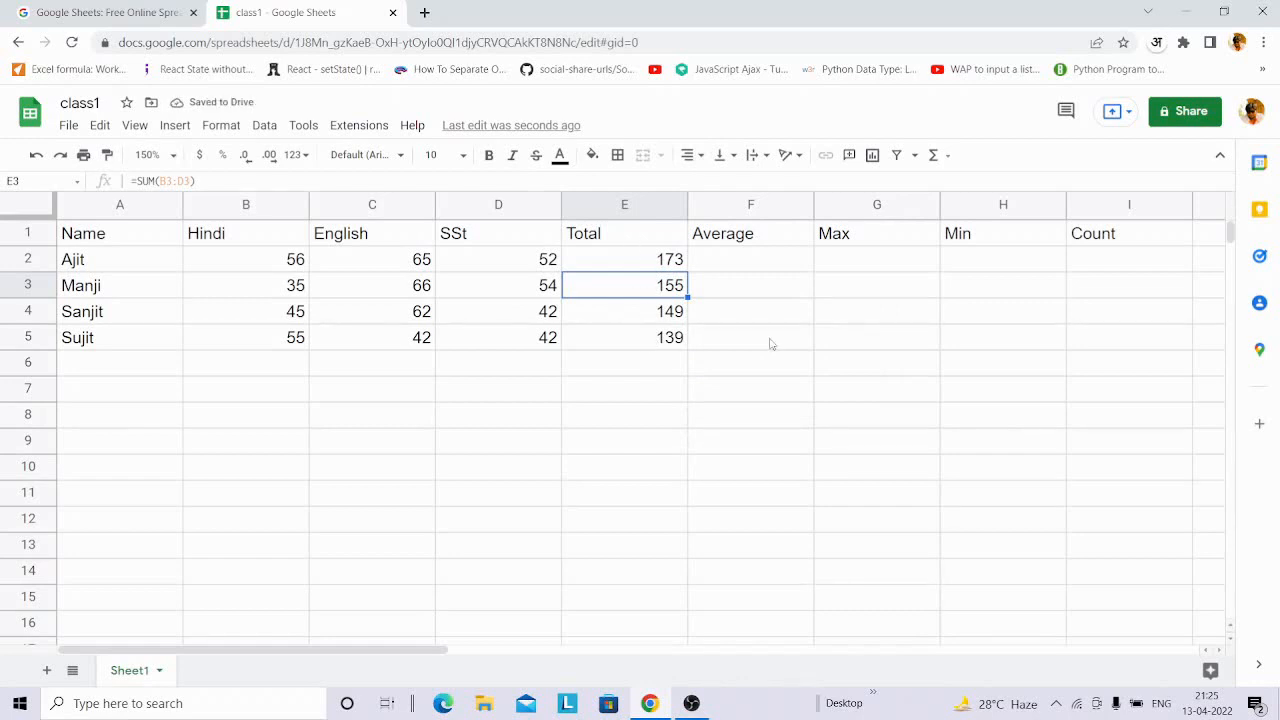
# Enter the suggested formula =AVERAGE(B2:D2) in cell F2 and fill it down to F5
pyautogui.click(737, 262)
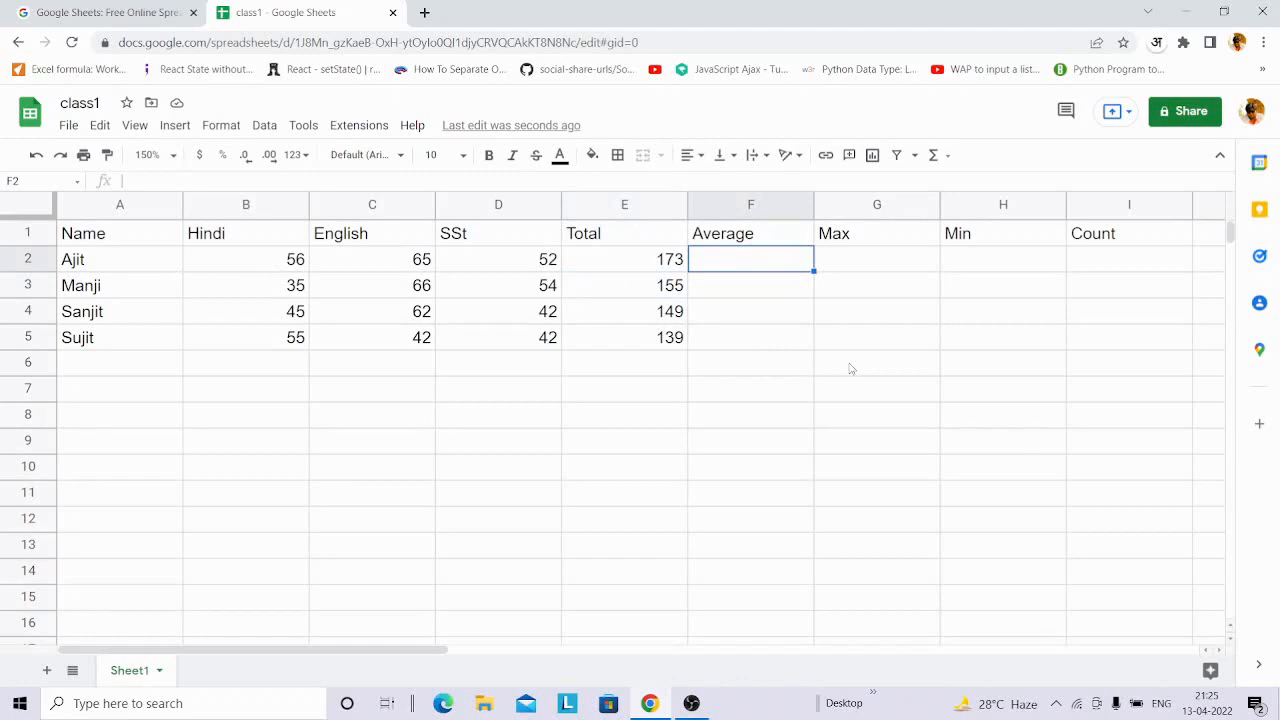
pyautogui.write('=')
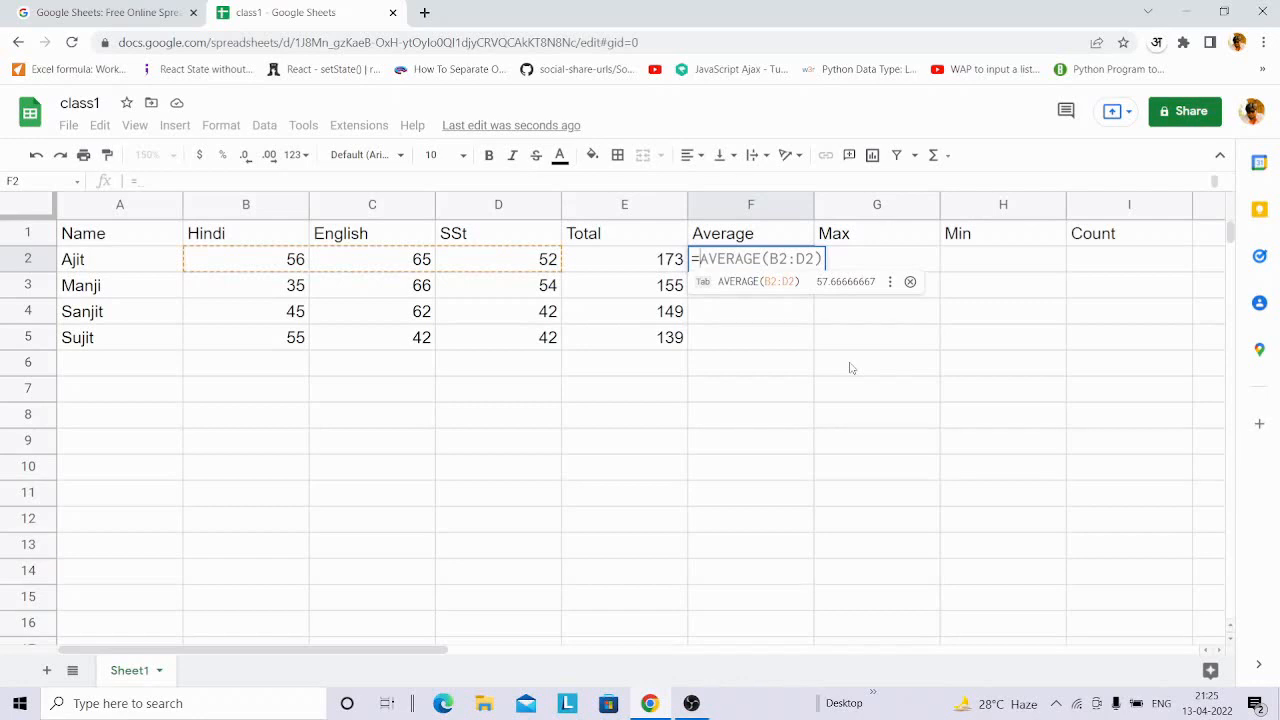
pyautogui.press('Right')
pyautogui.press('BackSpace')
pyautogui.press('BackSpace')
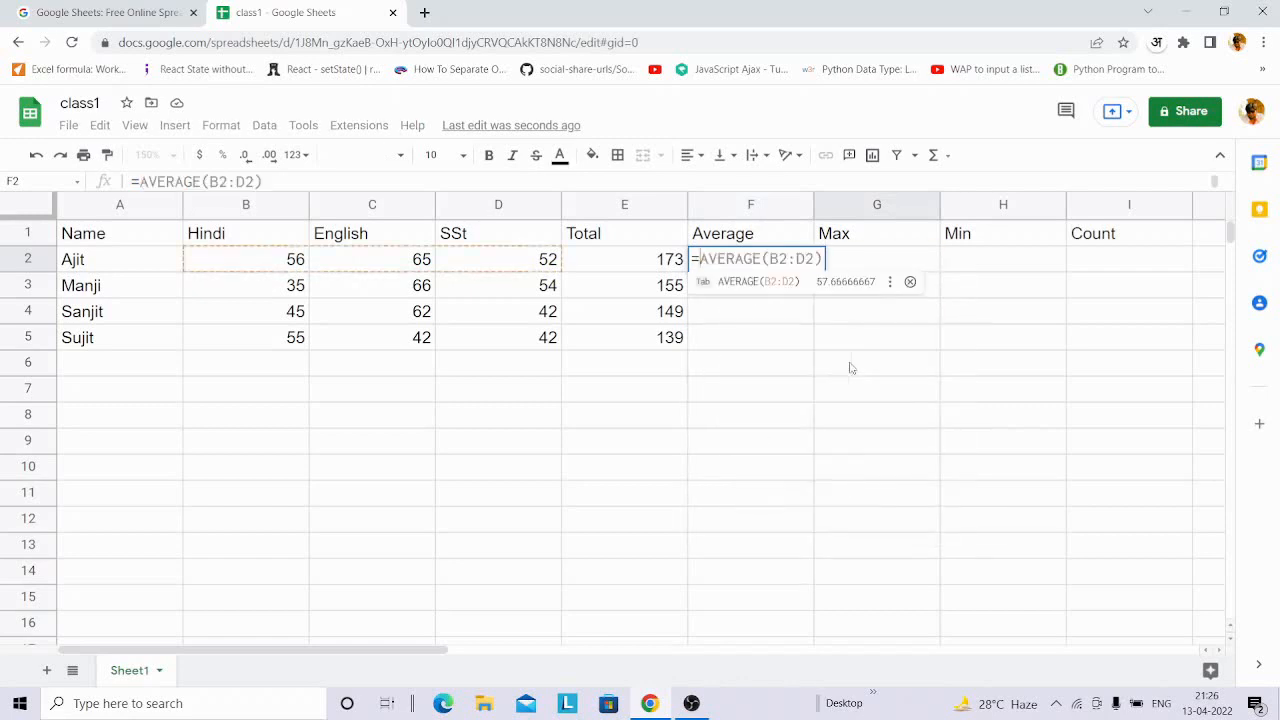
pyautogui.press('Tab')
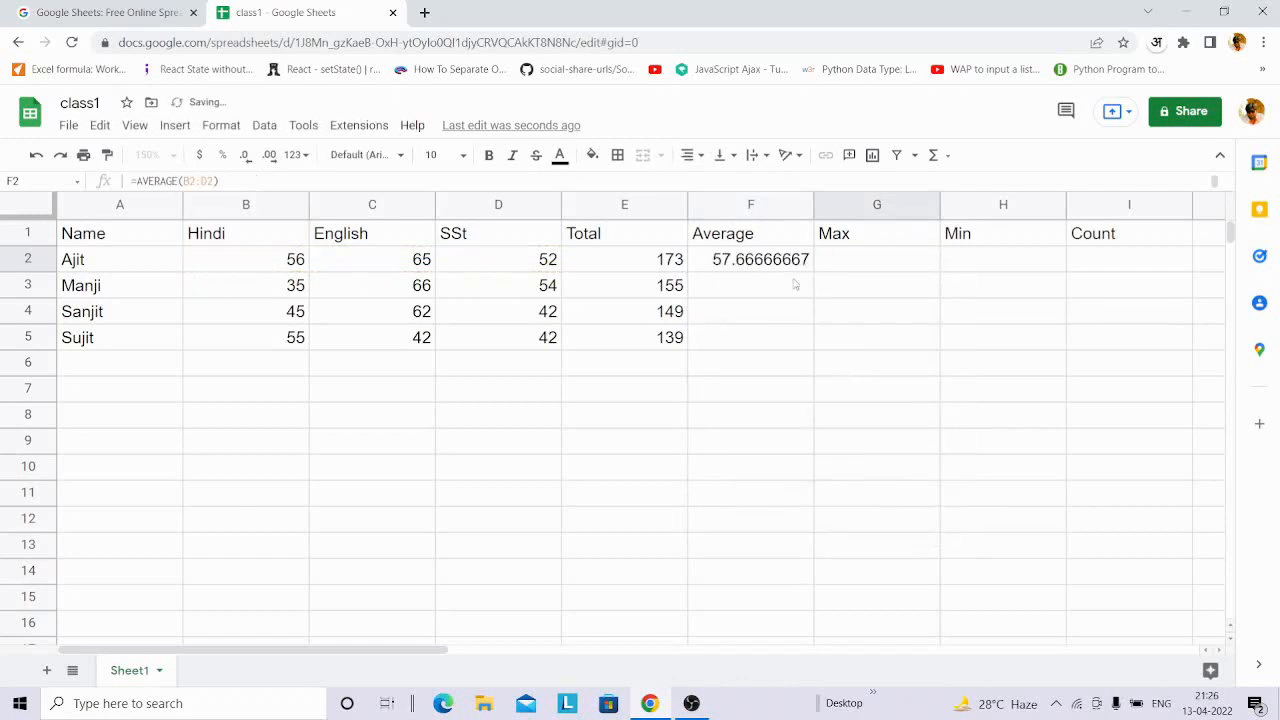
pyautogui.click(770, 262)
pyautogui.moveTo(815, 269); pyautogui.dragTo(803, 349)
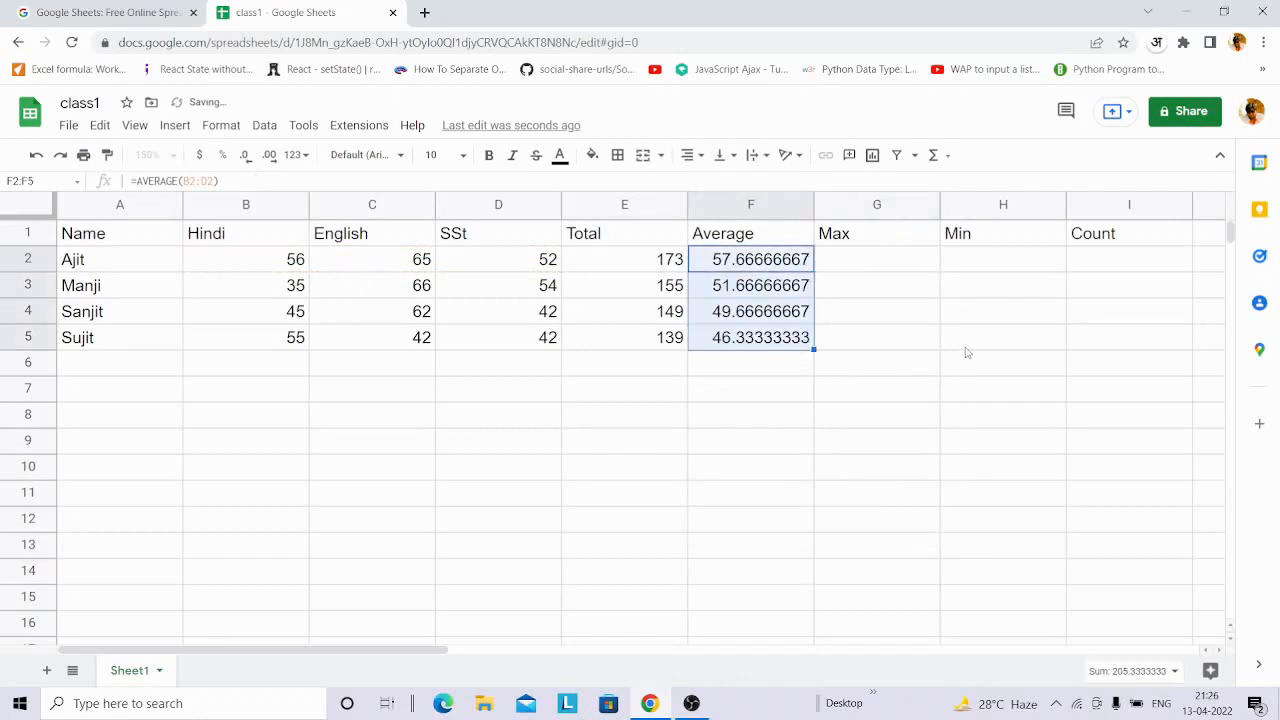
# Enter =max(B2:D2) in cell G2 and accept the suggested autofill for the other students' Max cells
pyautogui.click(869, 262)
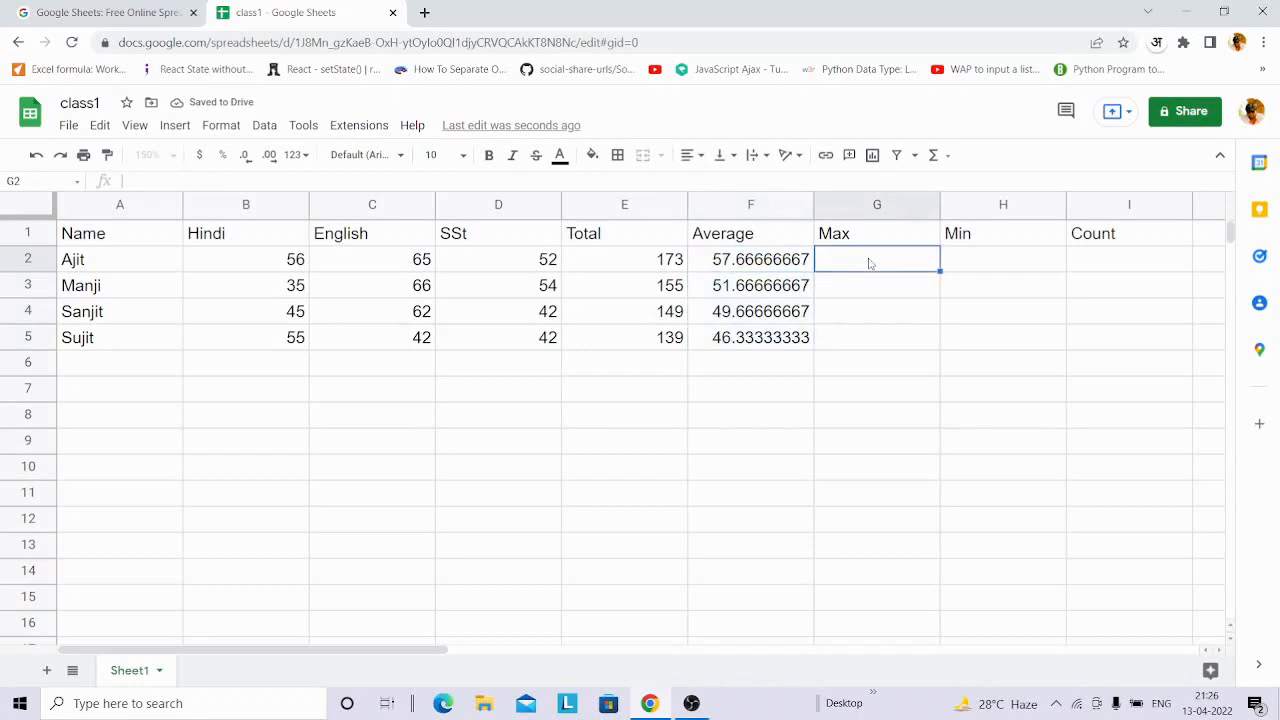
pyautogui.write('=')
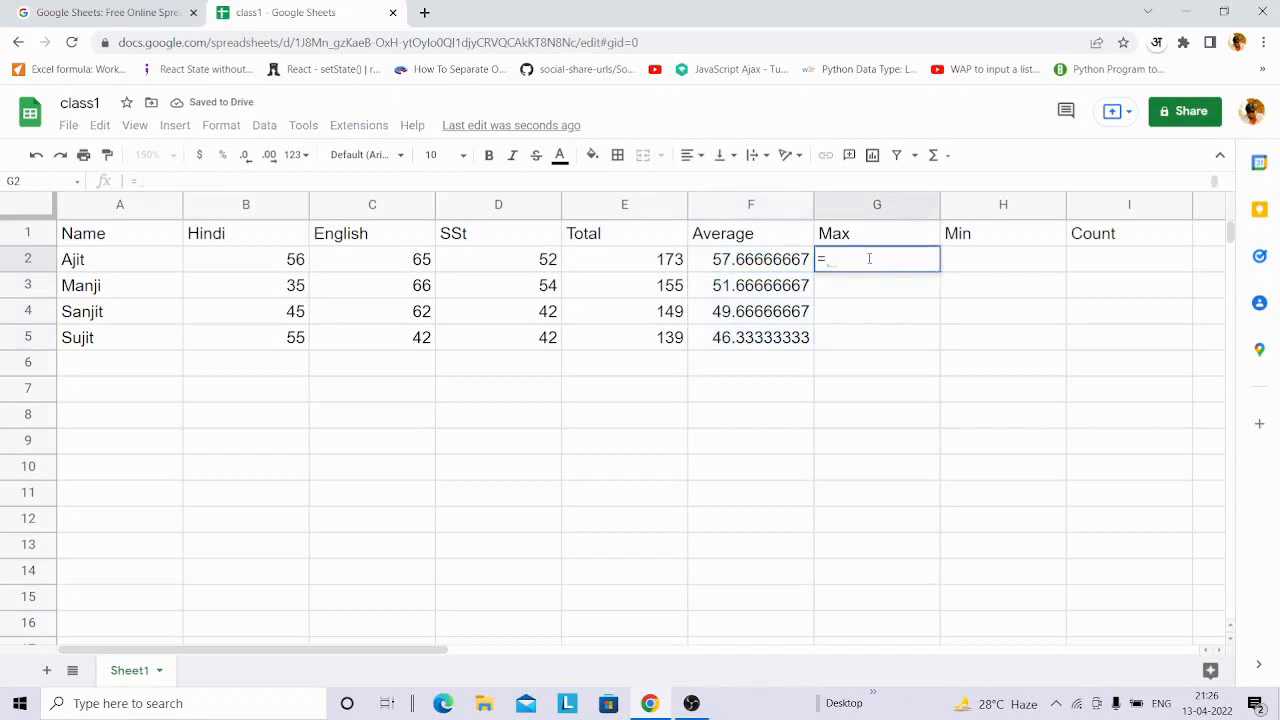
pyautogui.write('m')
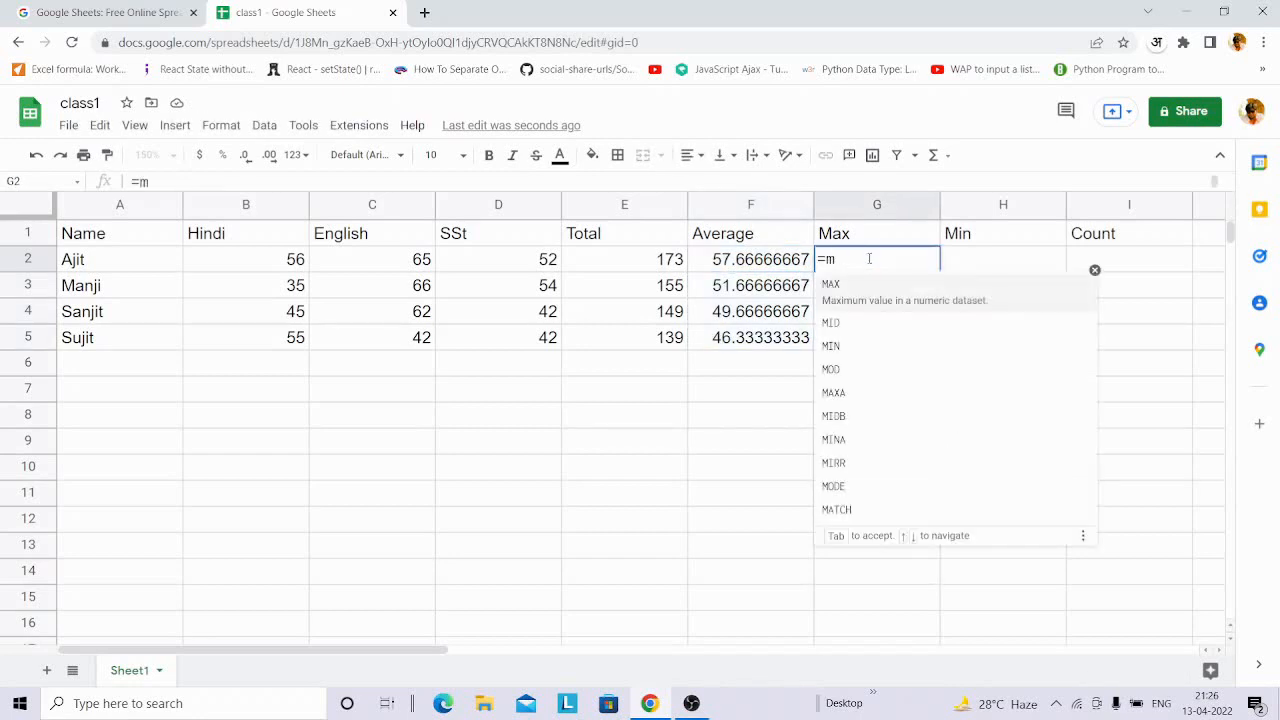
pyautogui.write('ax')
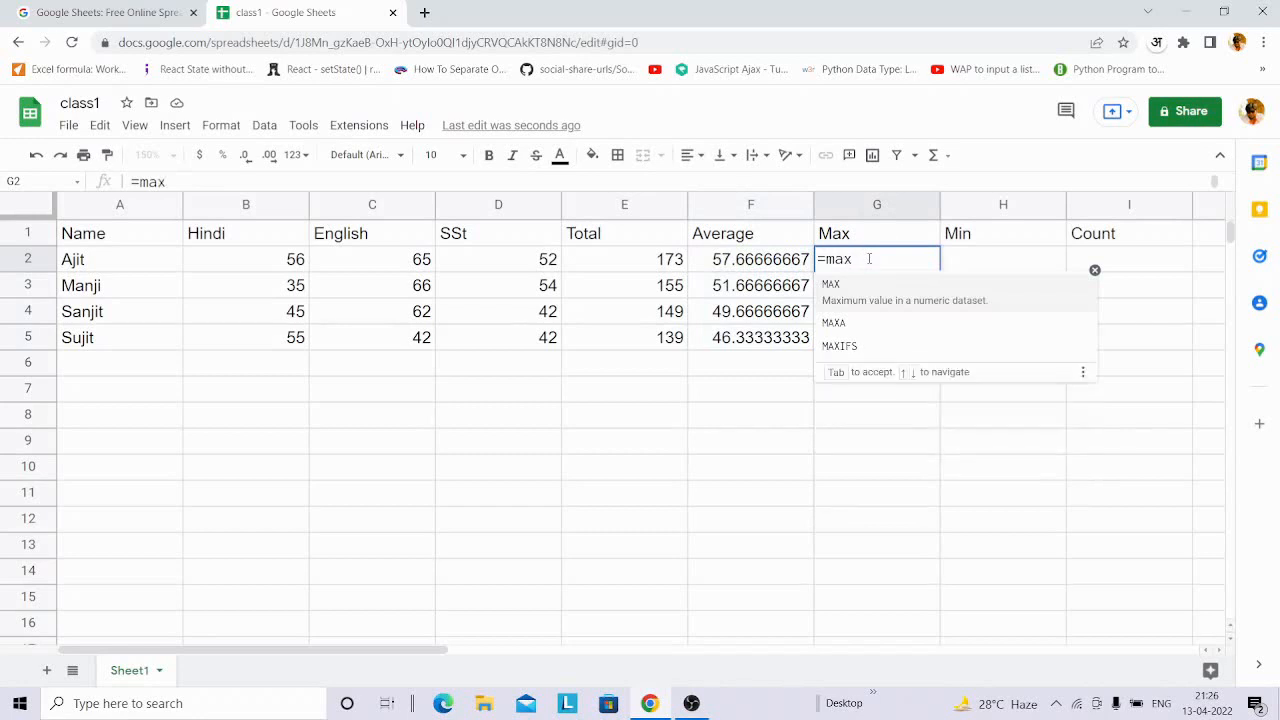
pyautogui.write('(')
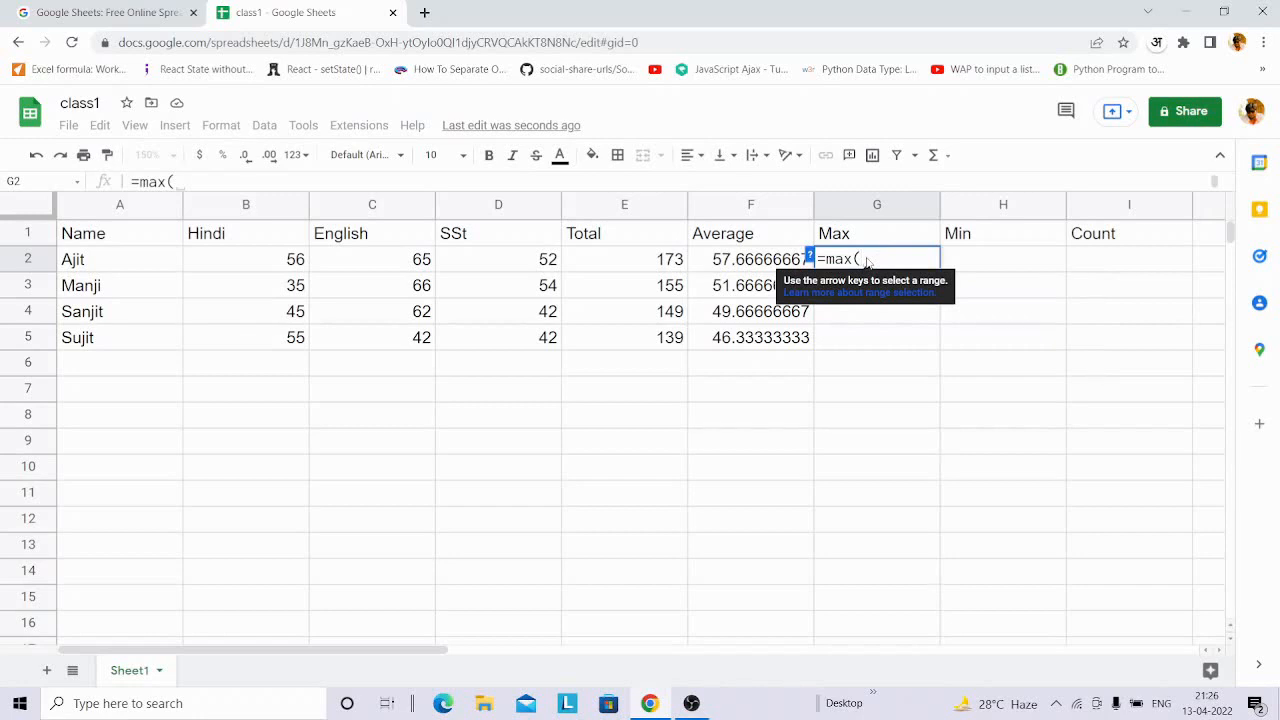
pyautogui.moveTo(262, 258); pyautogui.dragTo(558, 260)
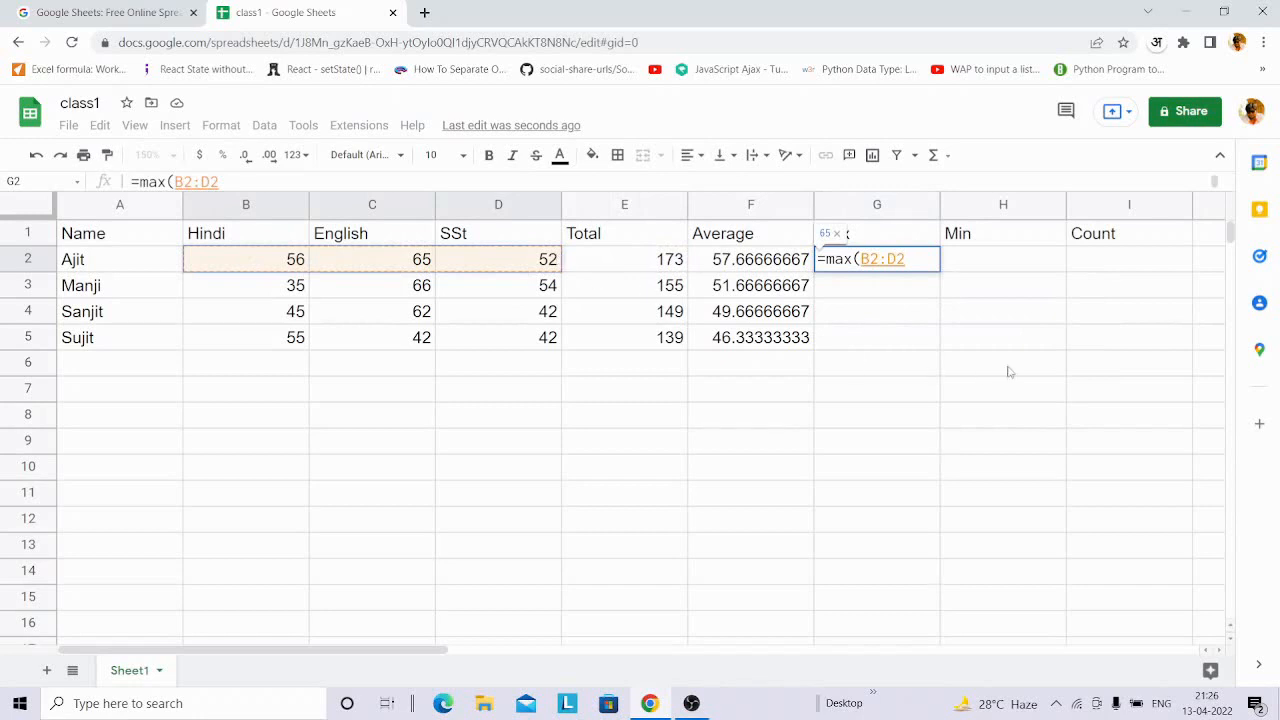
pyautogui.write(')')
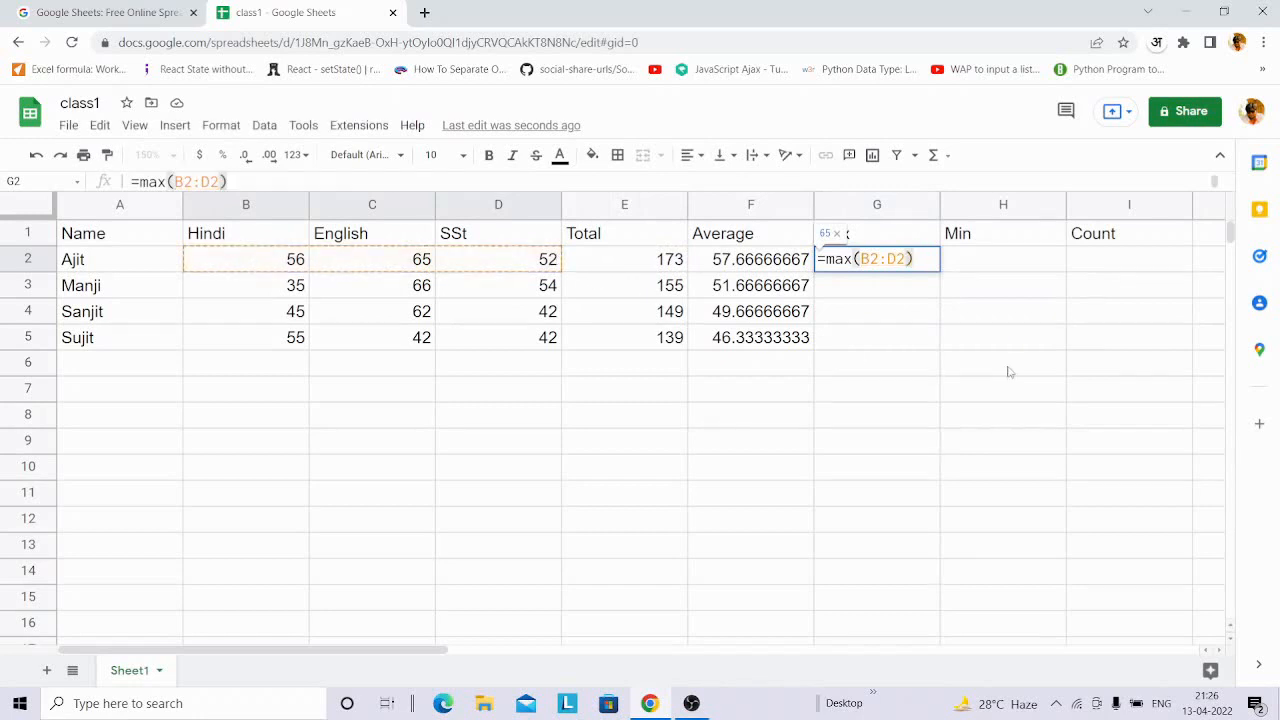
pyautogui.press('Return')
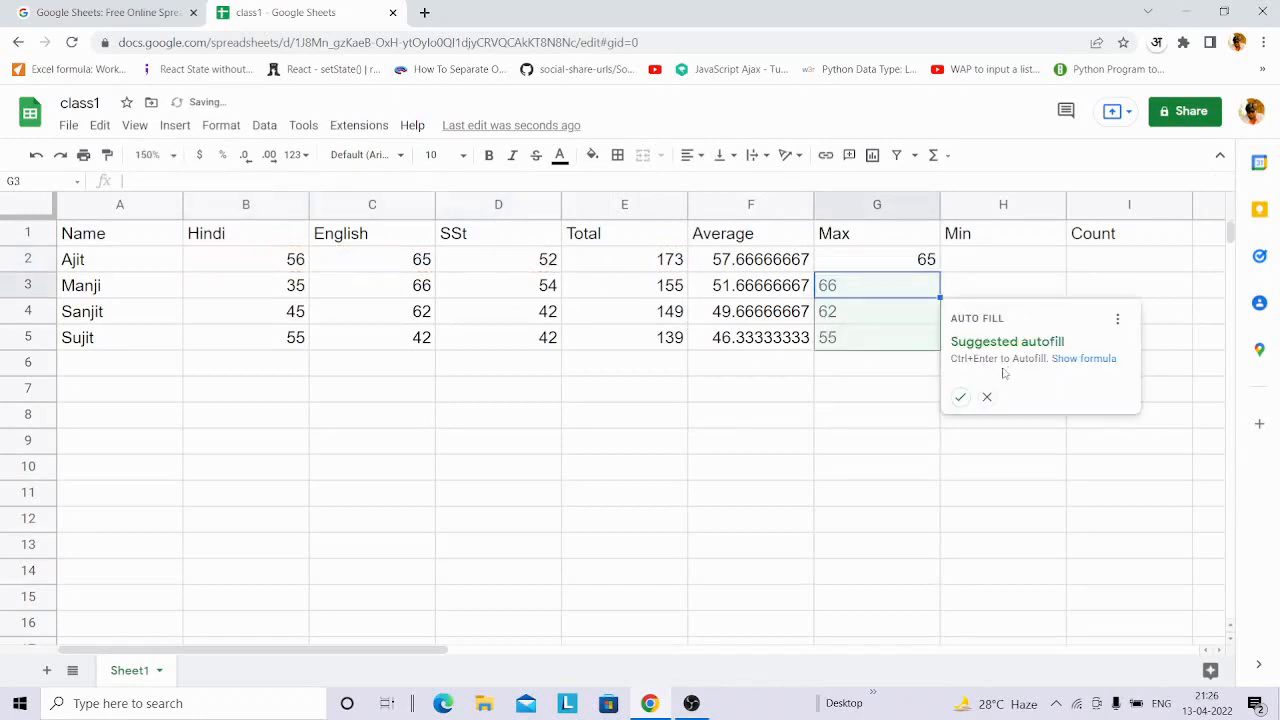
pyautogui.click(960, 398)
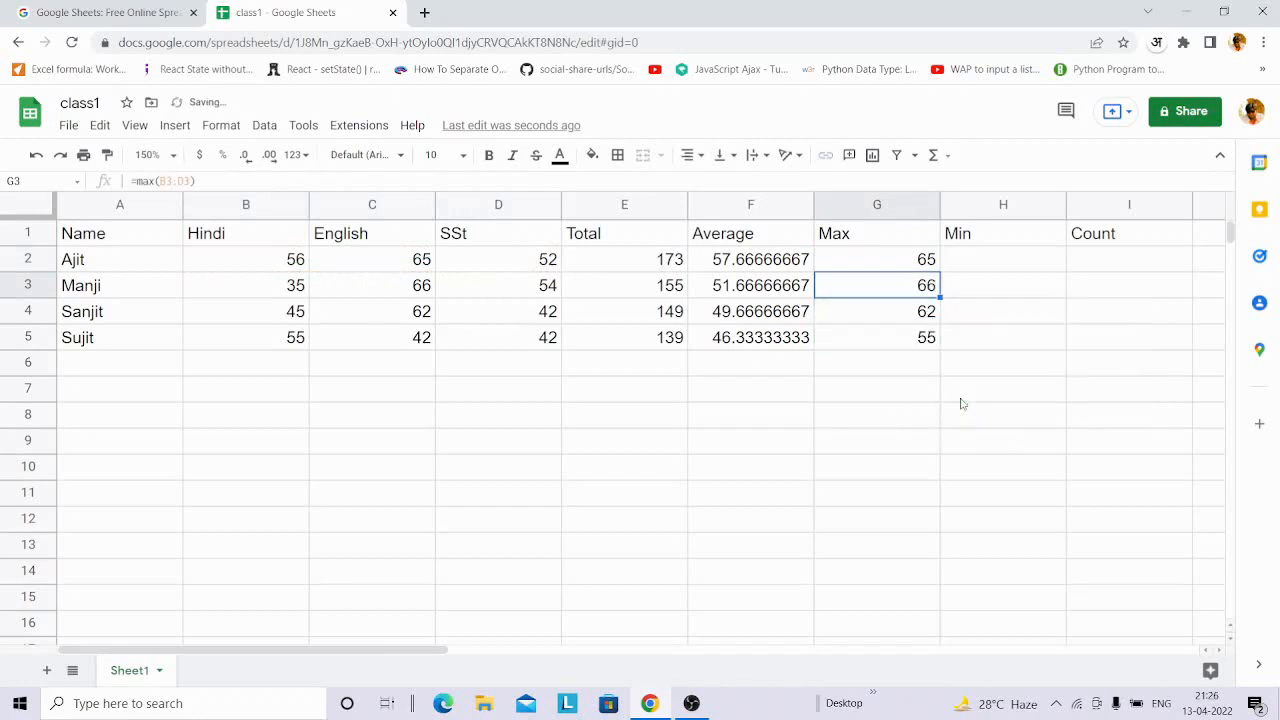
# Enter =MIN(B2:D2) in cell H2 and accept the suggested autofill for the remaining Min cells
pyautogui.click(991, 264)
pyautogui.write('=min')
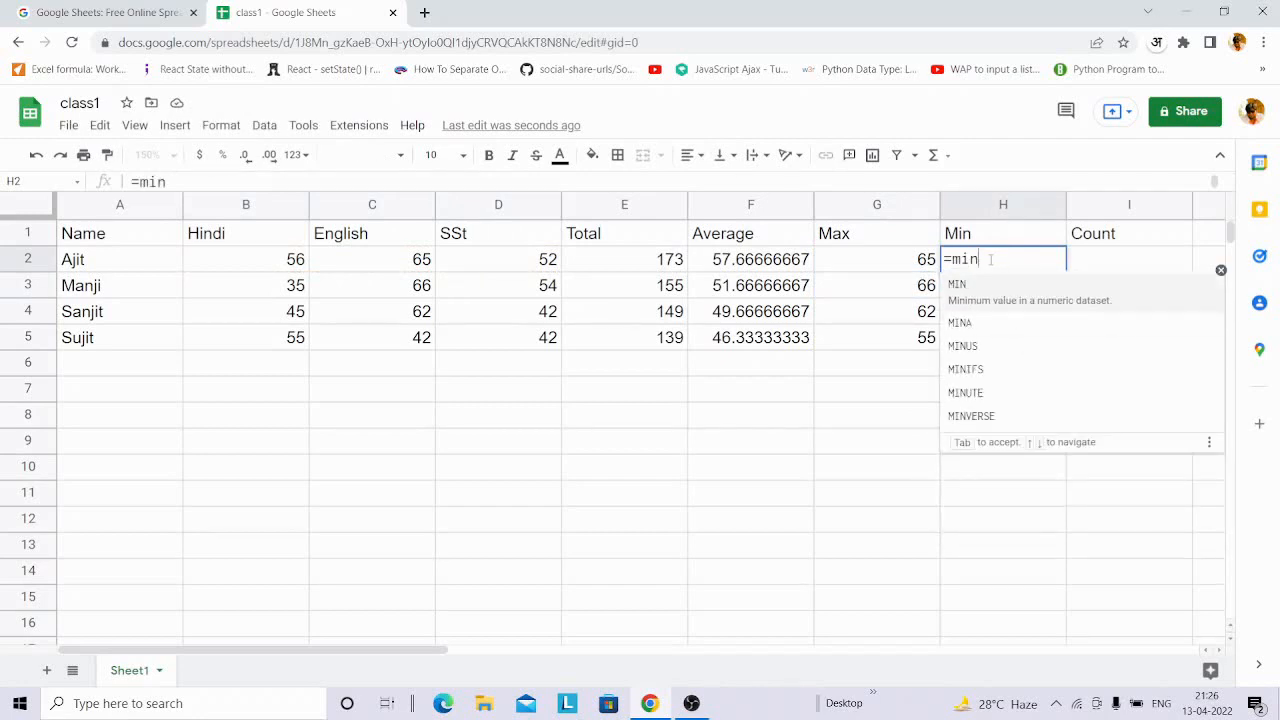
pyautogui.press('Tab')
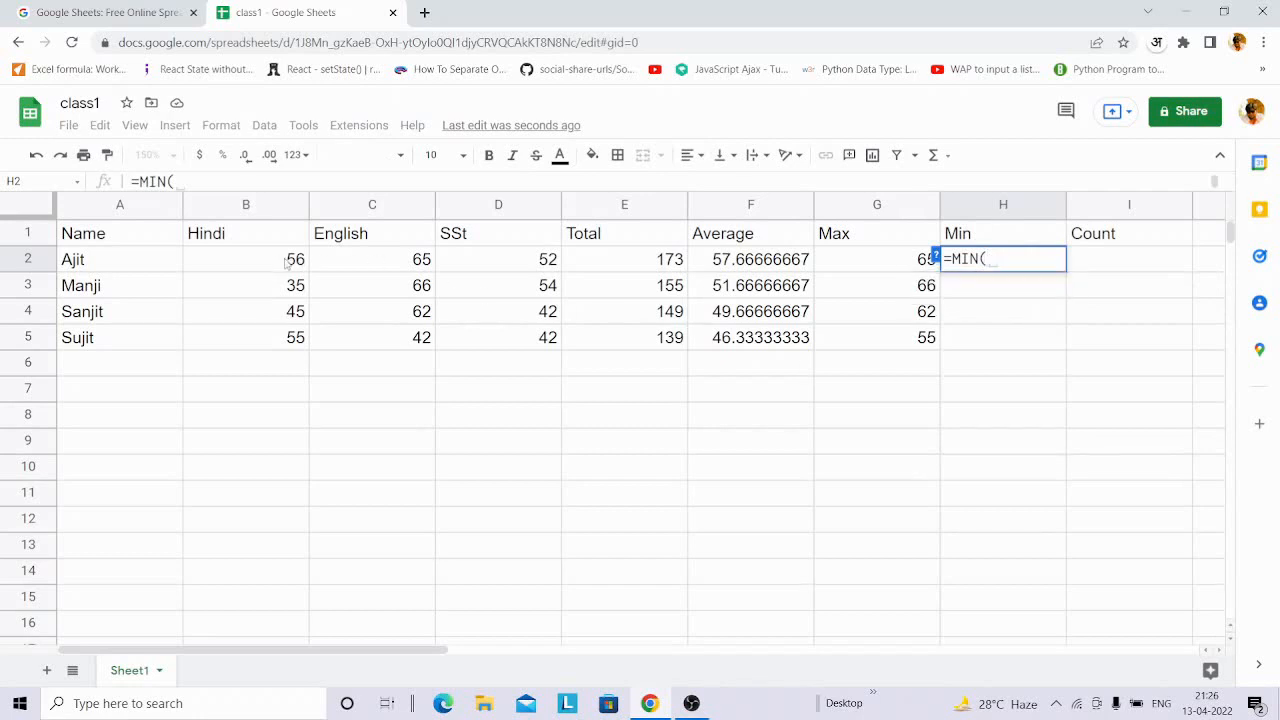
pyautogui.moveTo(276, 264); pyautogui.dragTo(541, 265)
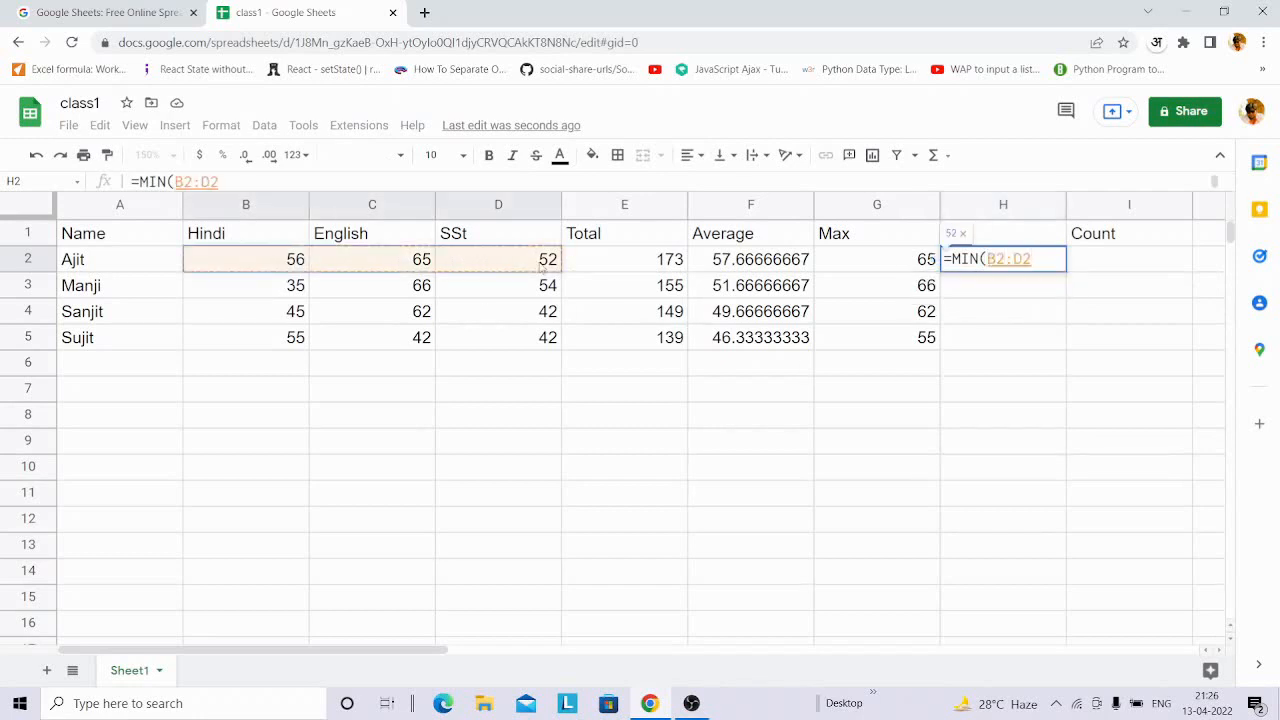
pyautogui.write(')')
pyautogui.press('Return')
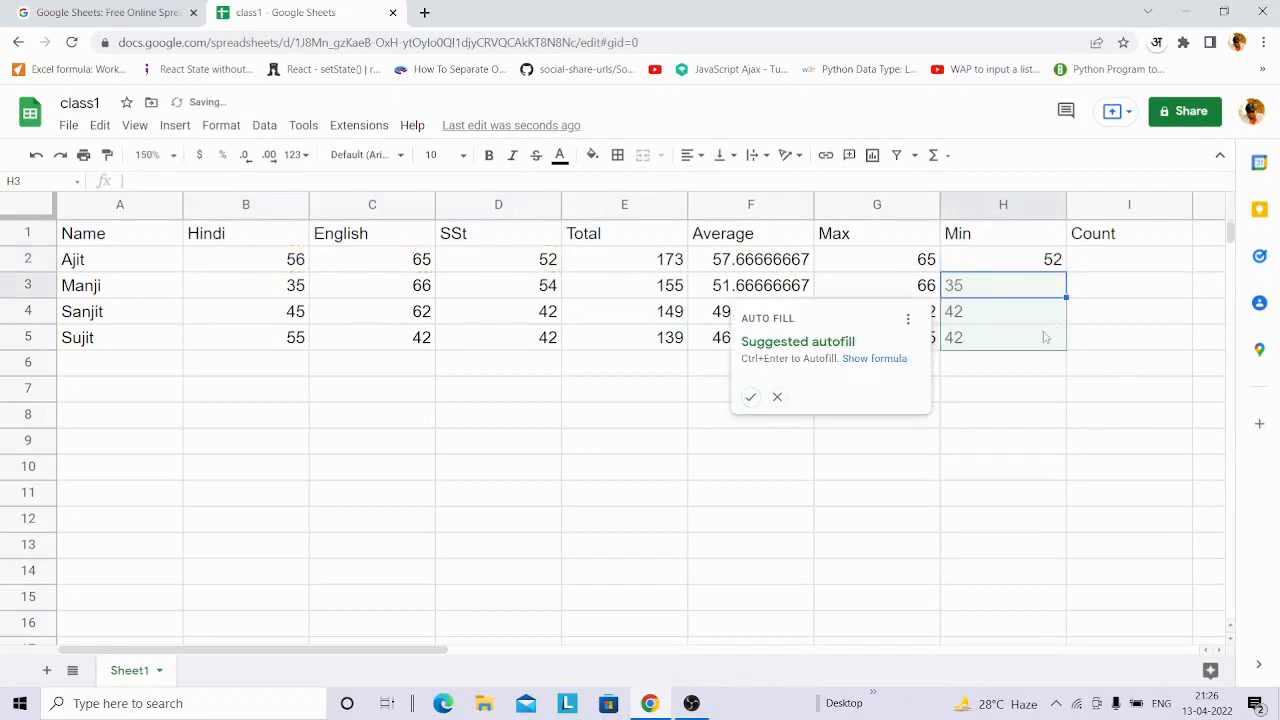
pyautogui.click(750, 398)
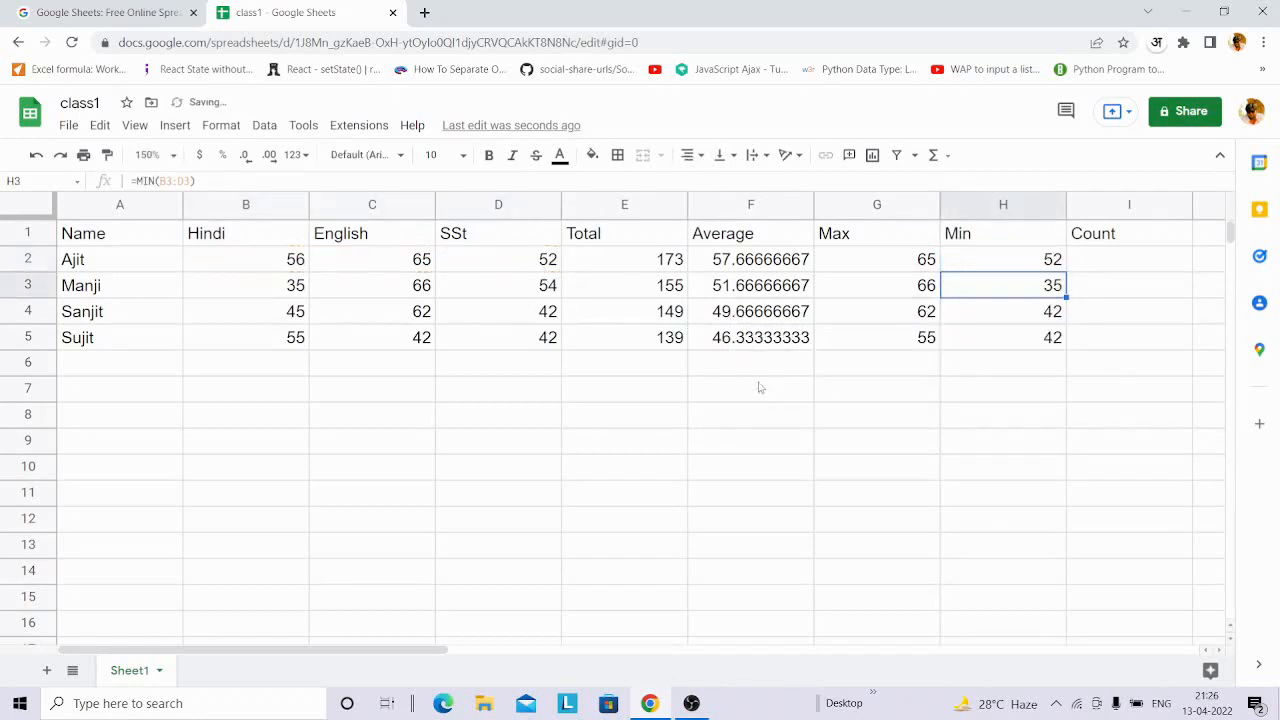
# Enter =count(B2:D2) in cell I2 and fill the formula down to I5
pyautogui.click(1101, 260)
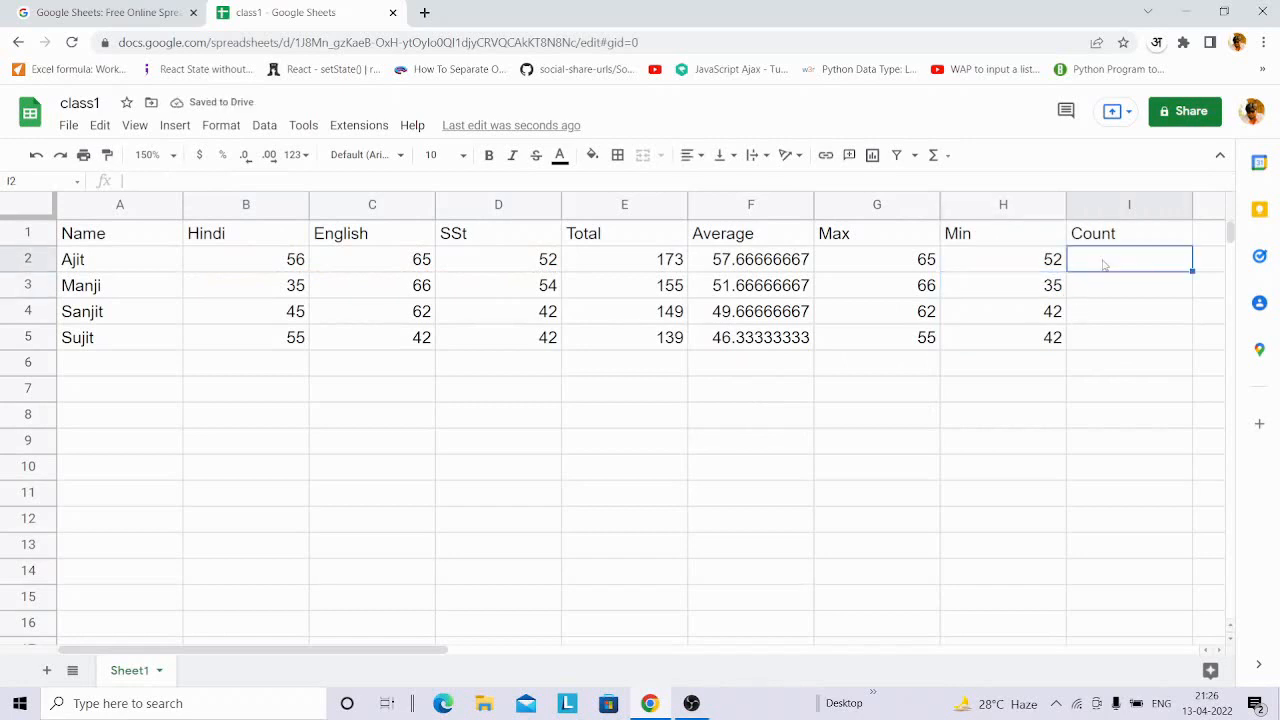
pyautogui.write('=')
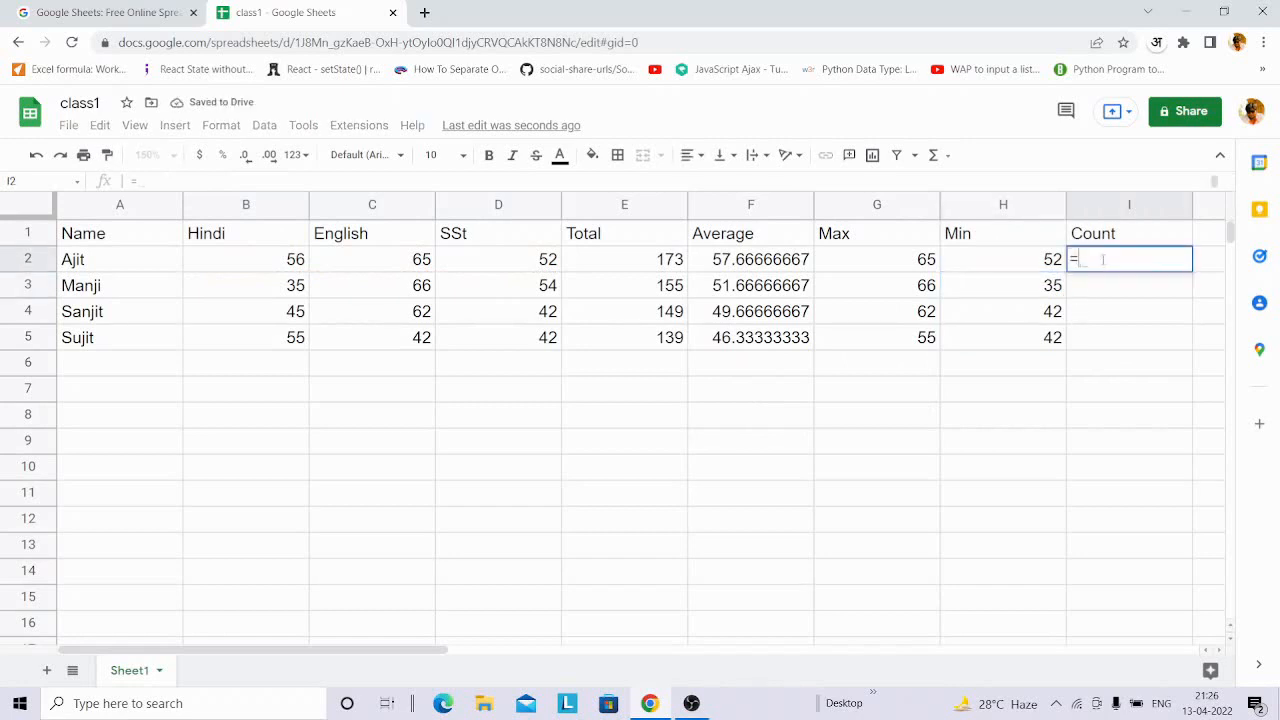
pyautogui.write('count')
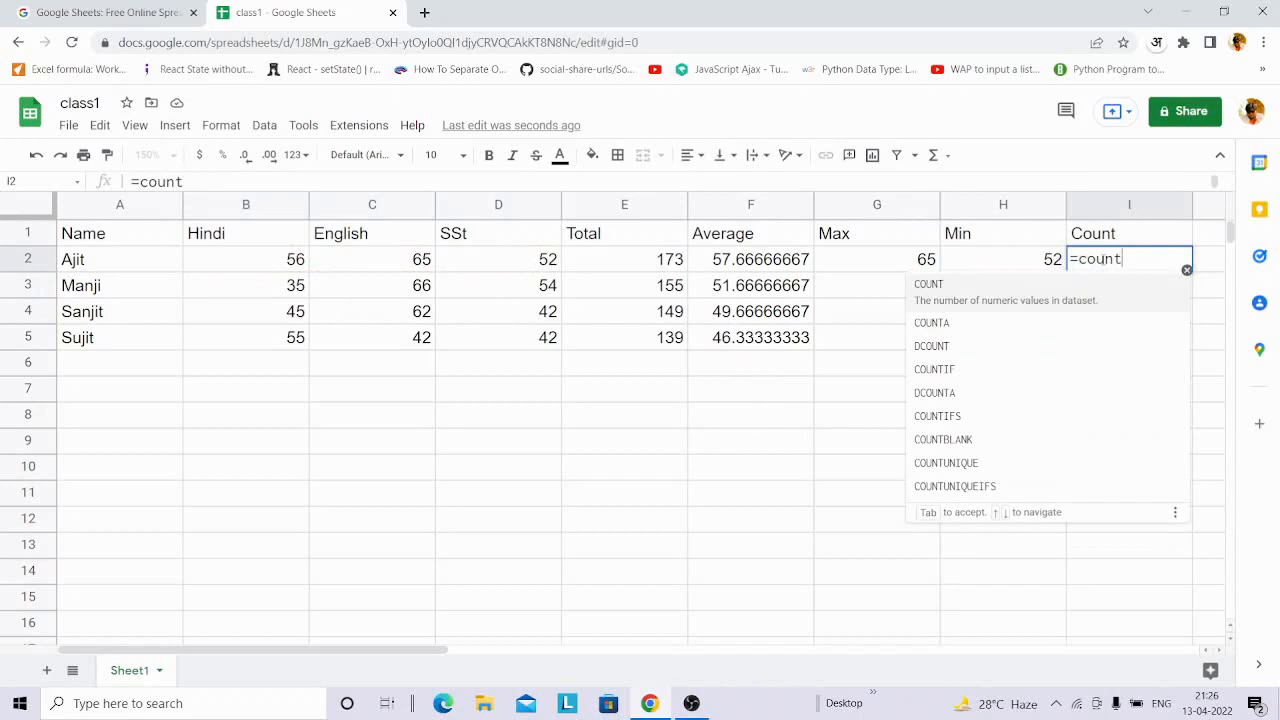
pyautogui.write('(')
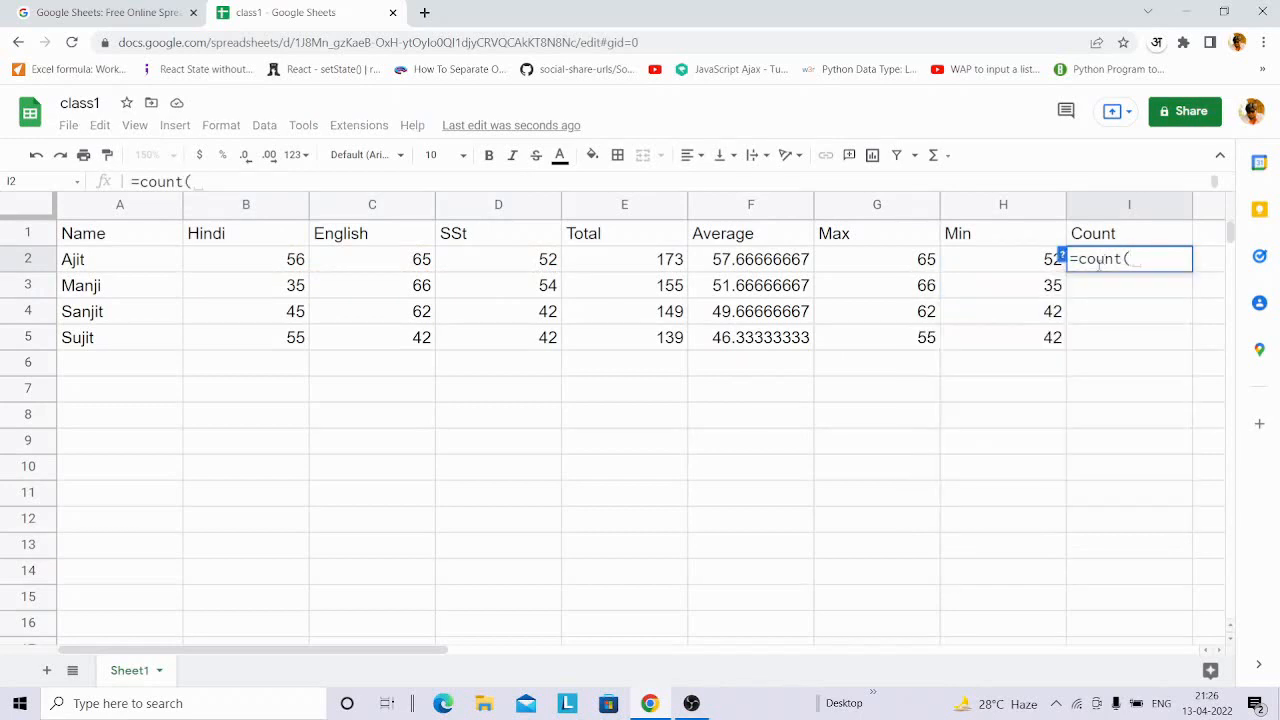
pyautogui.moveTo(268, 266); pyautogui.dragTo(540, 265)
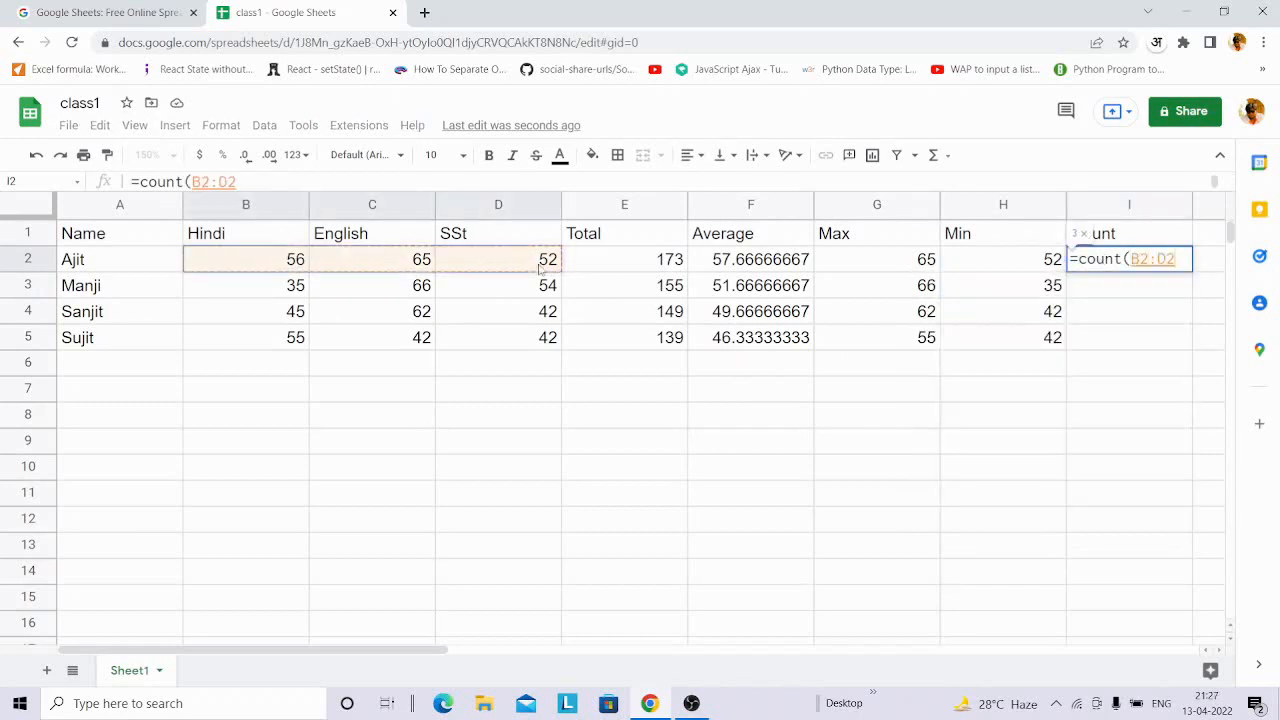
pyautogui.write(')')
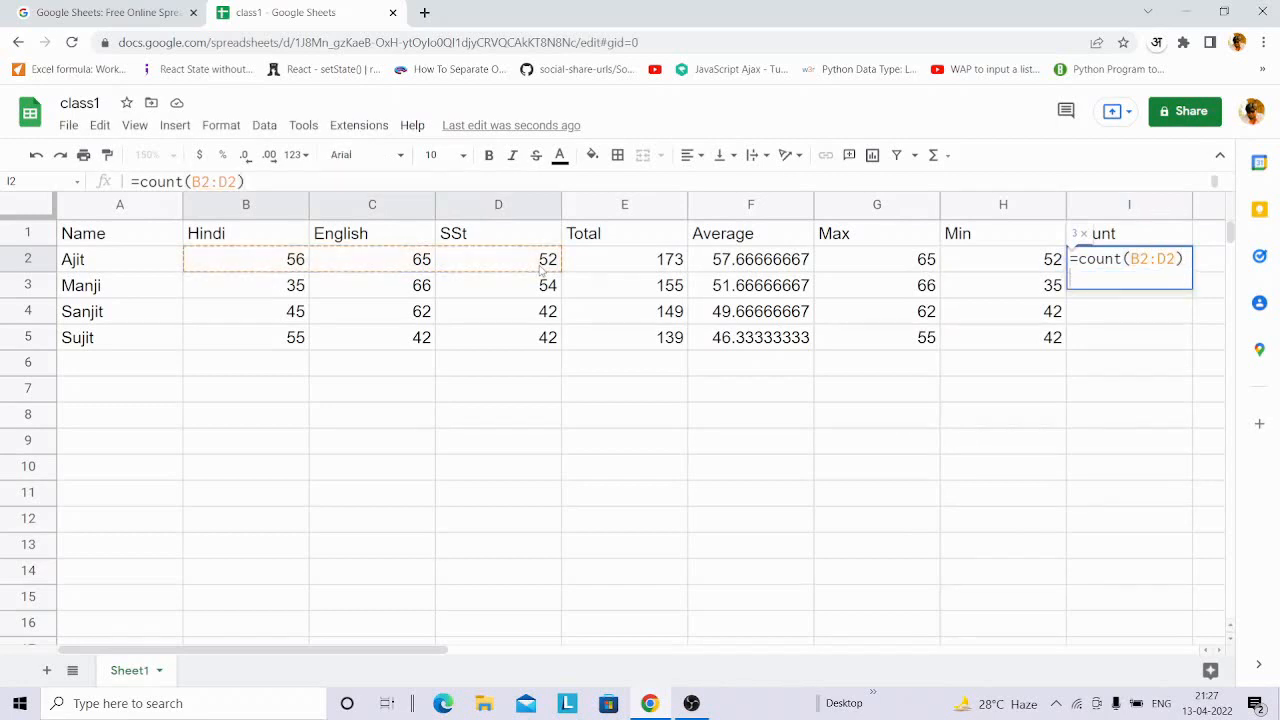
pyautogui.press('Return')
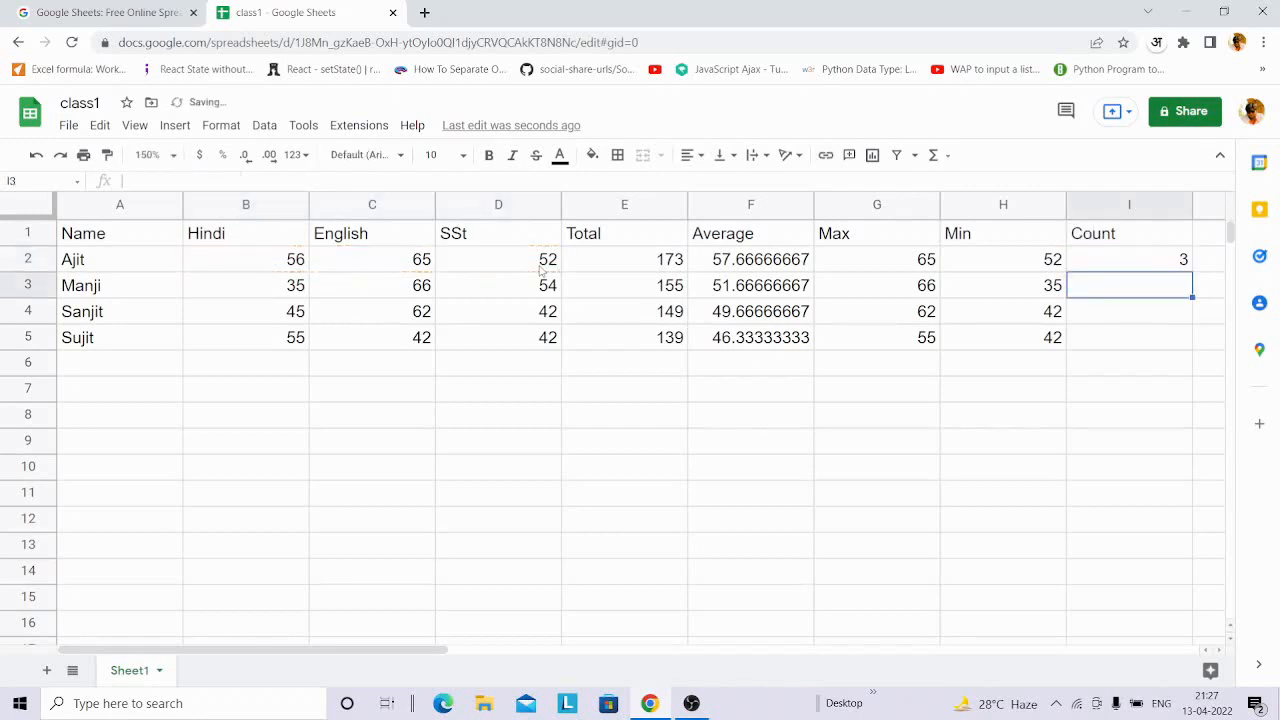
pyautogui.click(1115, 266)
pyautogui.moveTo(1192, 271); pyautogui.dragTo(1190, 348)
pyautogui.click(1121, 389)
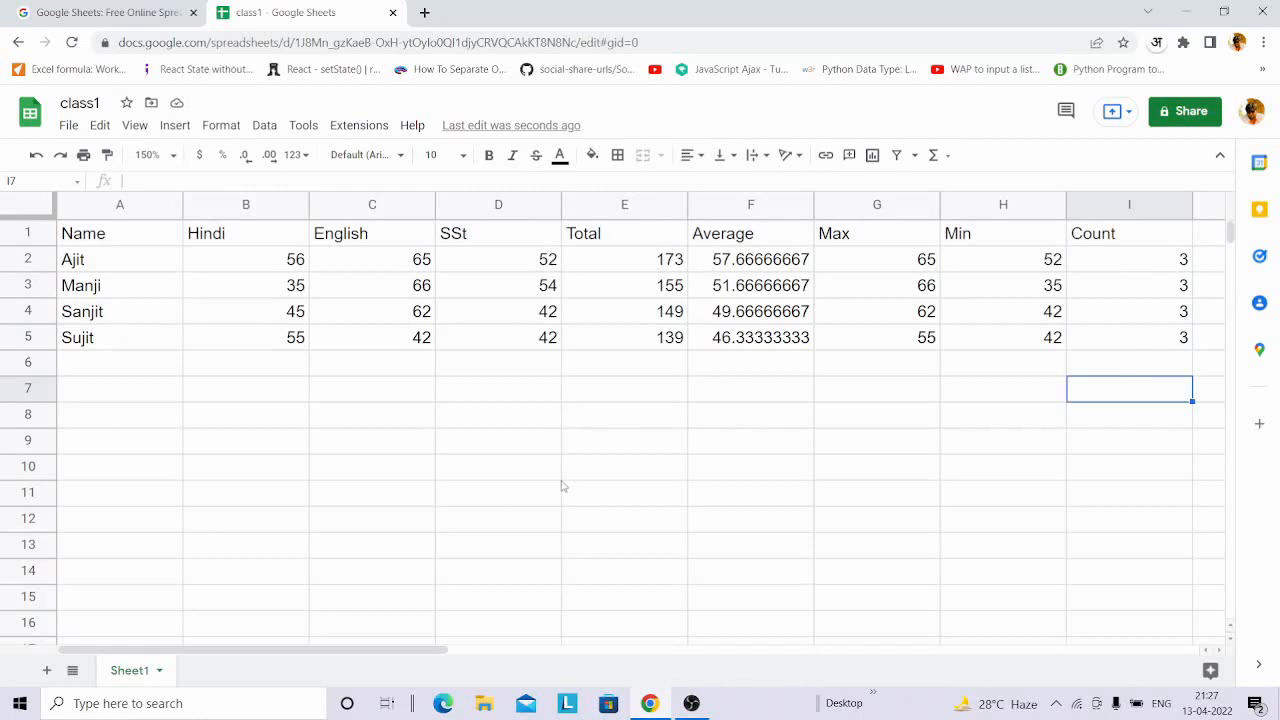
# Review the Total, Average, Max, Min and Count formulas in cells E2 to I2
pyautogui.scroll(-5, 562, 486)
pyautogui.scroll(5, 562, 486)
pyautogui.click(603, 259)
pyautogui.click(732, 262)
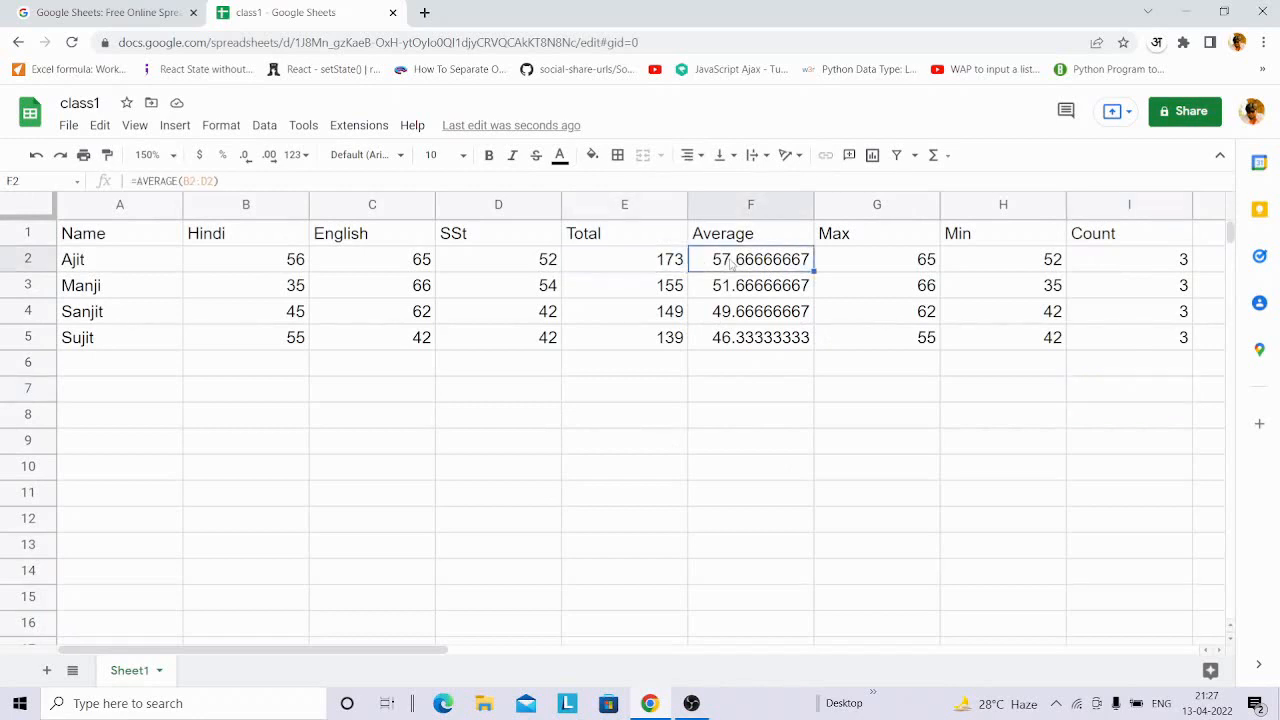
pyautogui.click(879, 268)
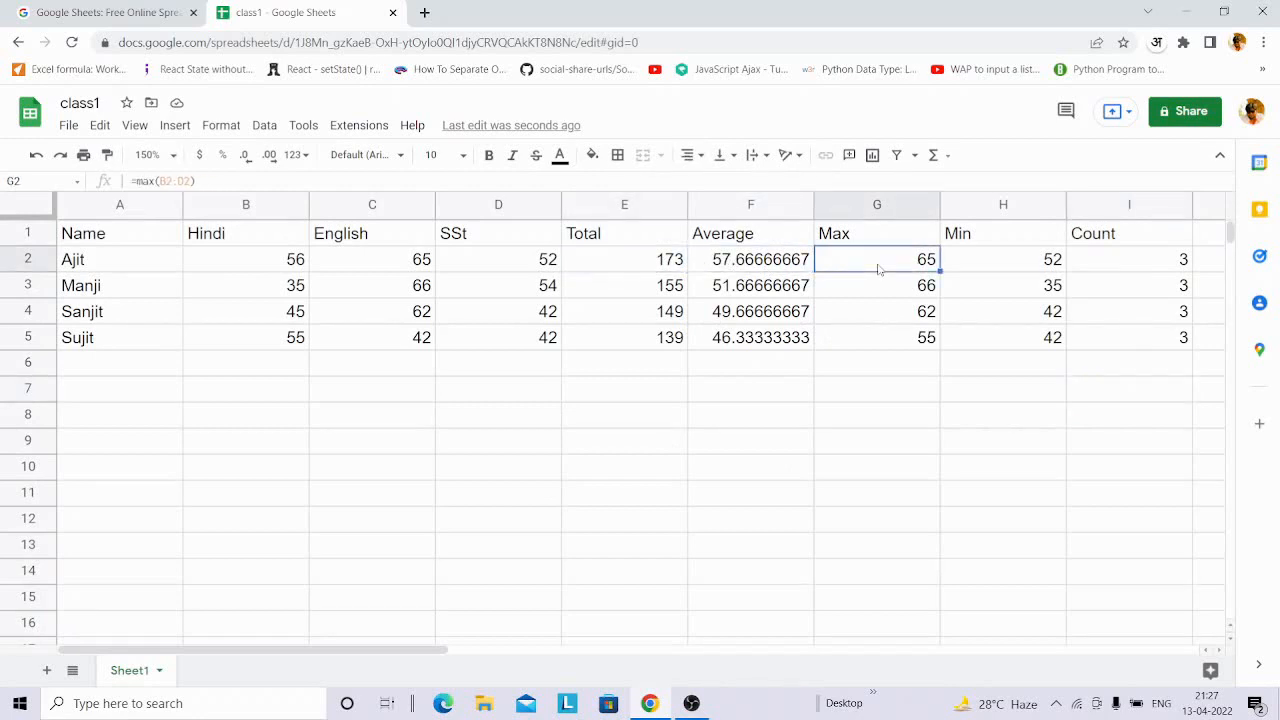
pyautogui.click(988, 272)
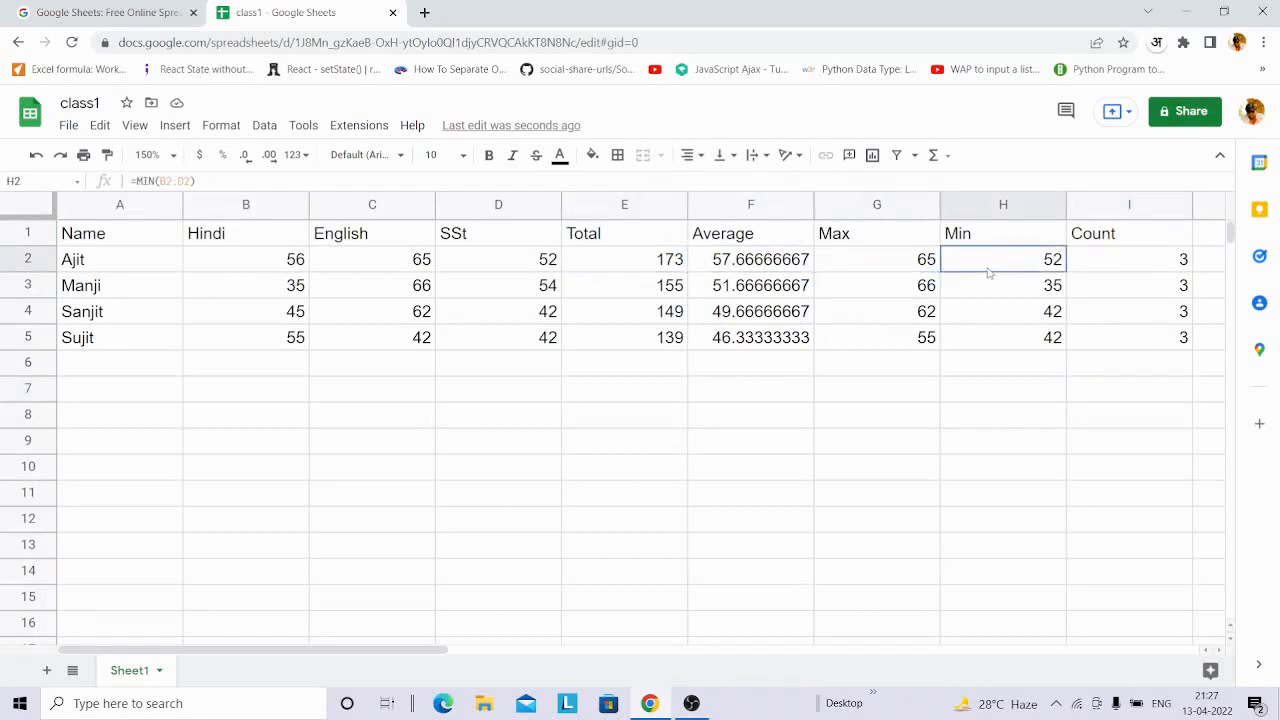
pyautogui.click(1126, 268)
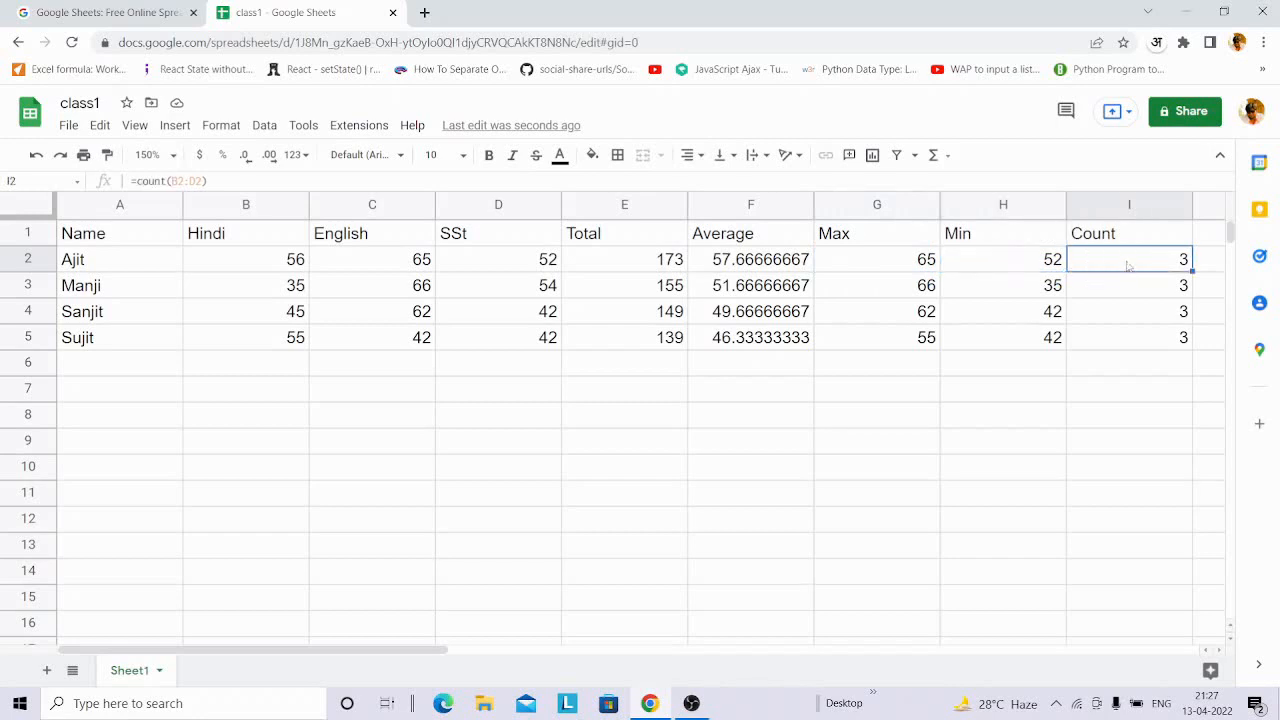
# Open the Total, Average and Max formulas in E2, F2 and G2 to examine their cell ranges
pyautogui.click(613, 262)
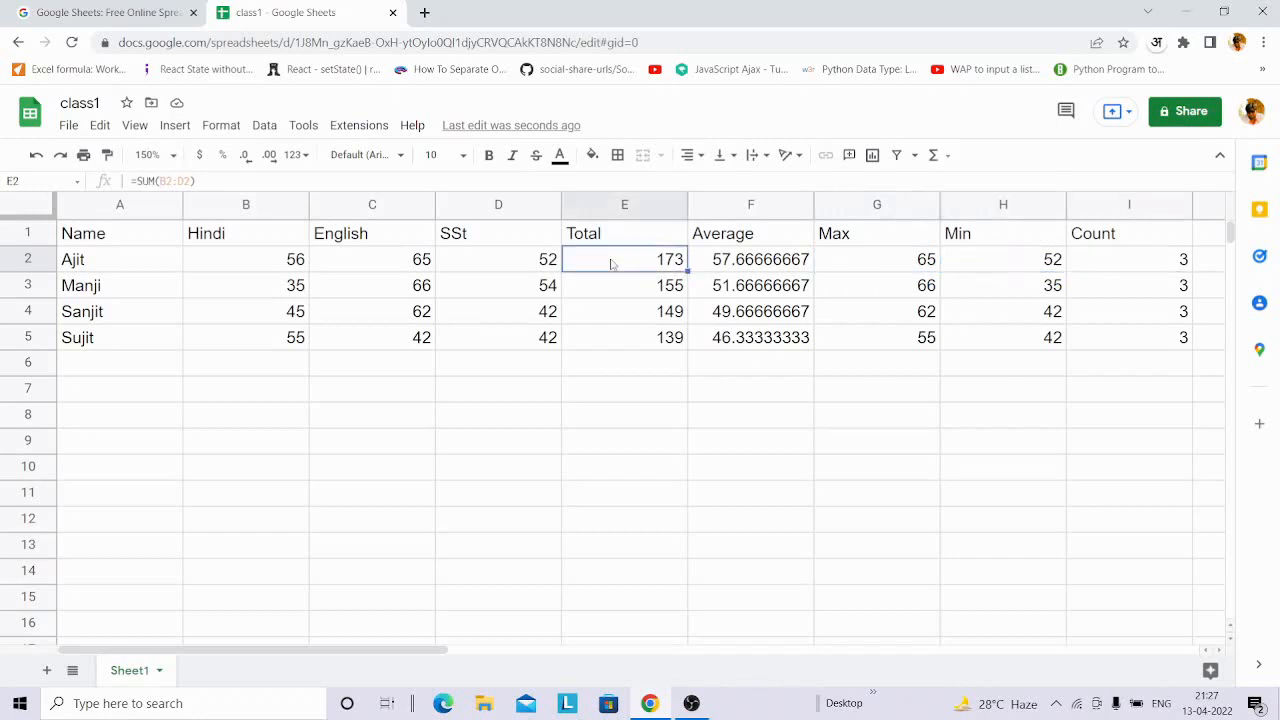
pyautogui.doubleClick(611, 259)
pyautogui.click(681, 259)
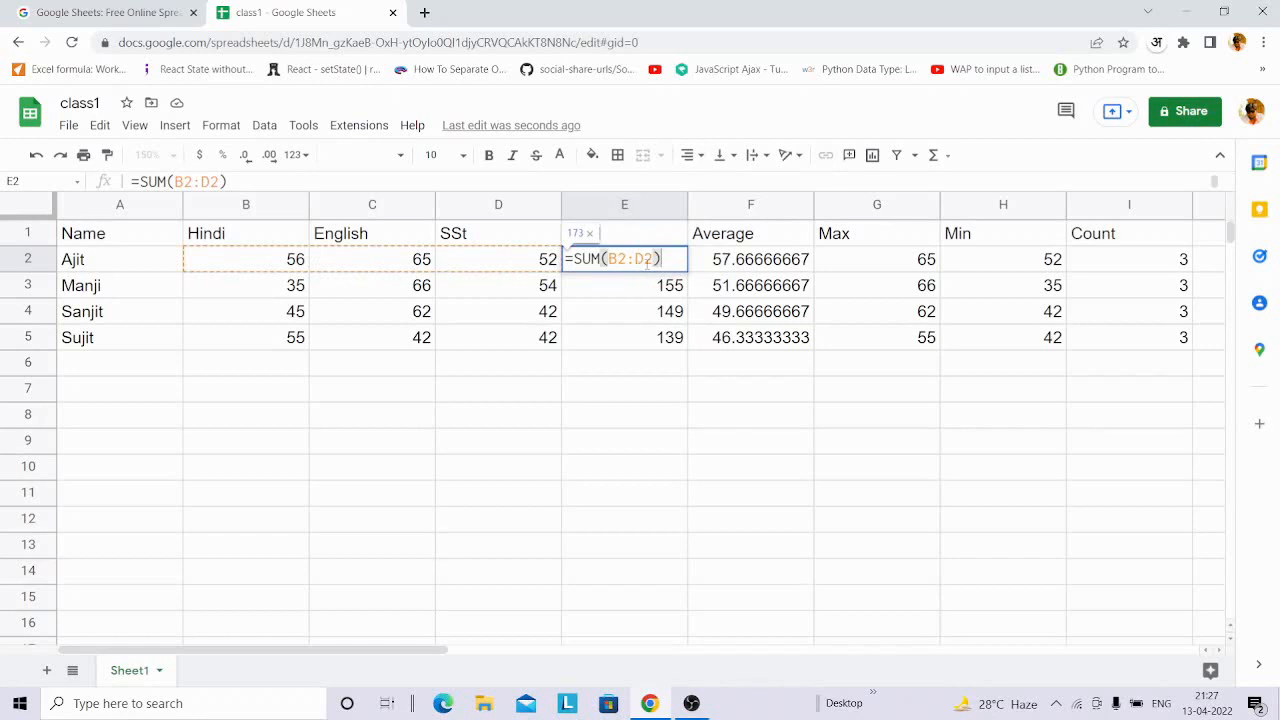
pyautogui.press('Return')
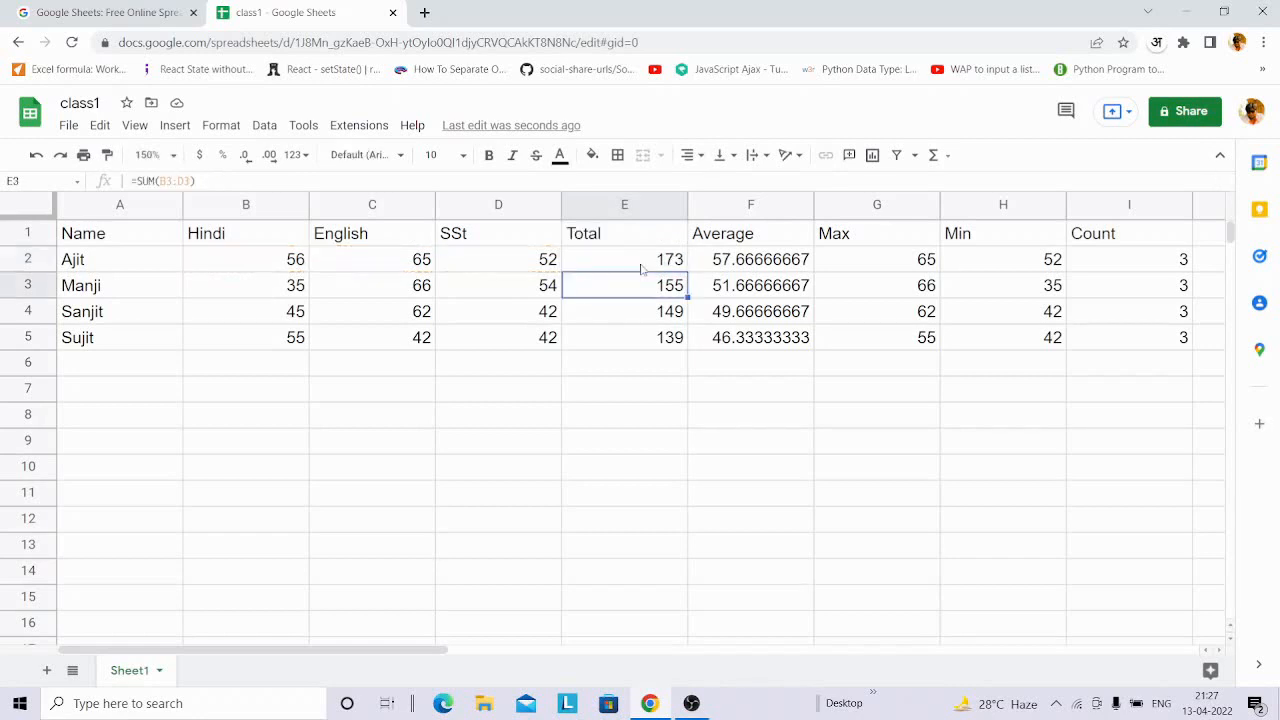
pyautogui.doubleClick(780, 262)
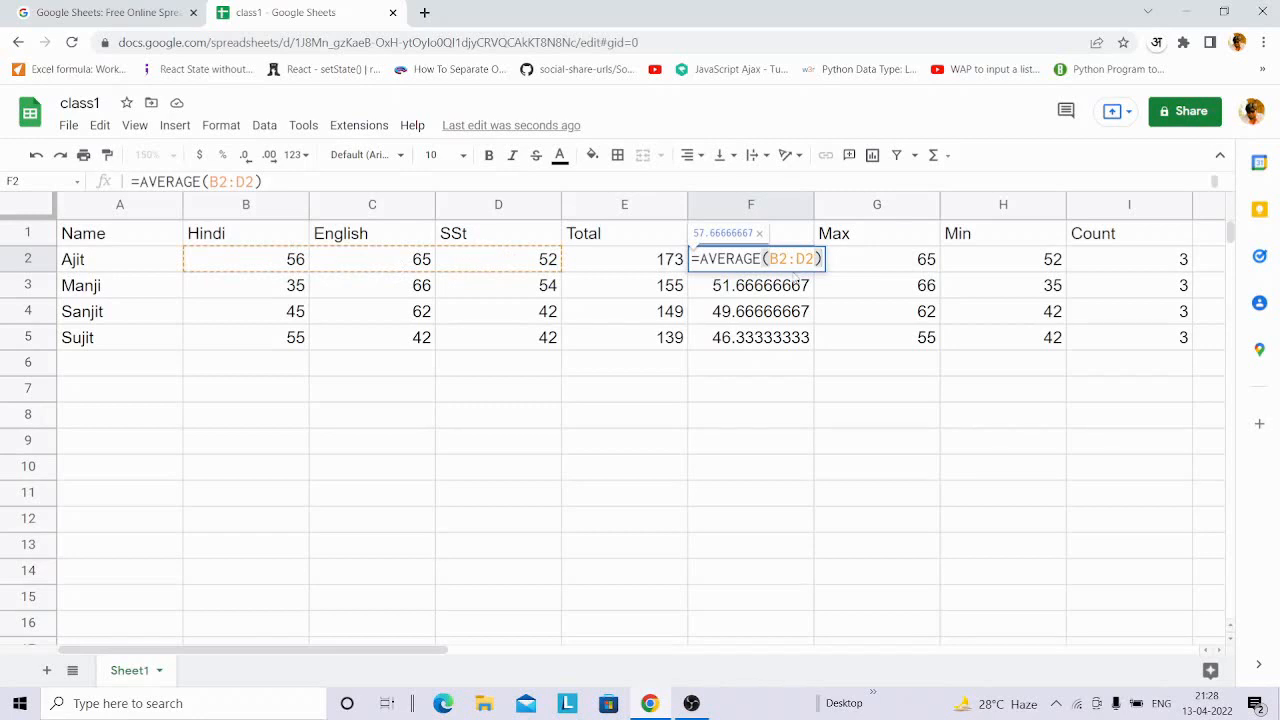
pyautogui.press('Return')
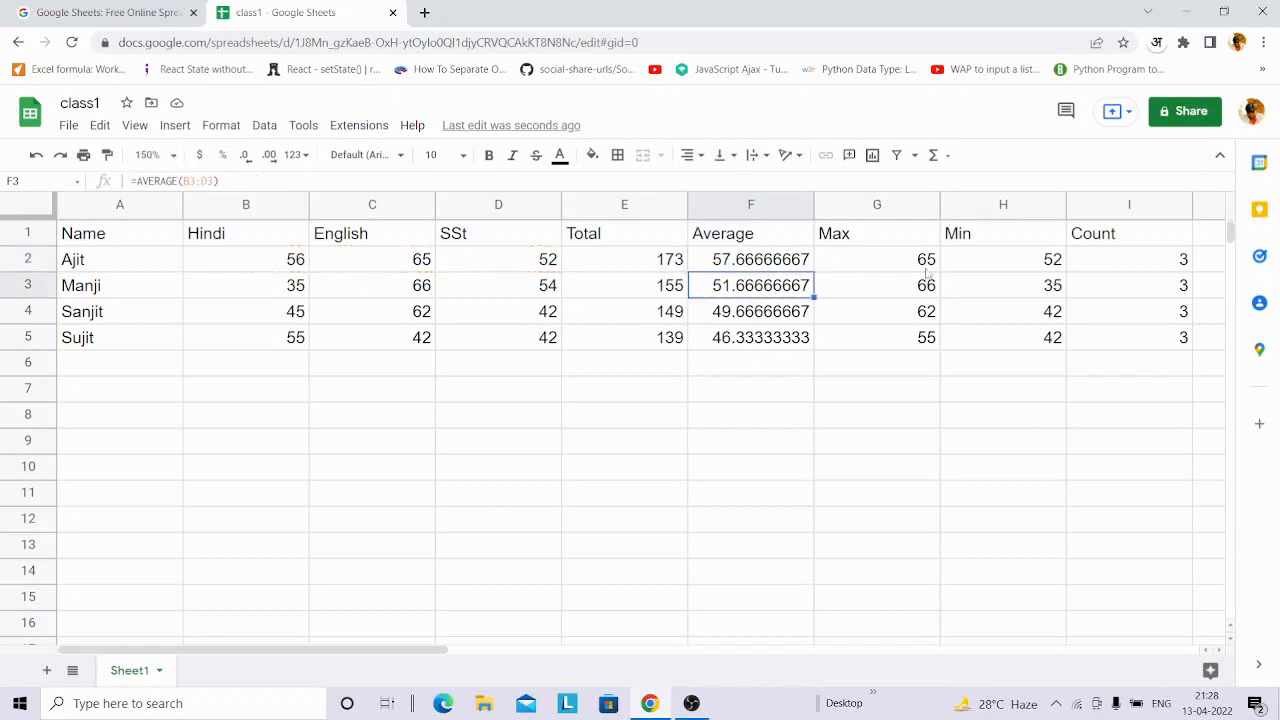
pyautogui.click(902, 264)
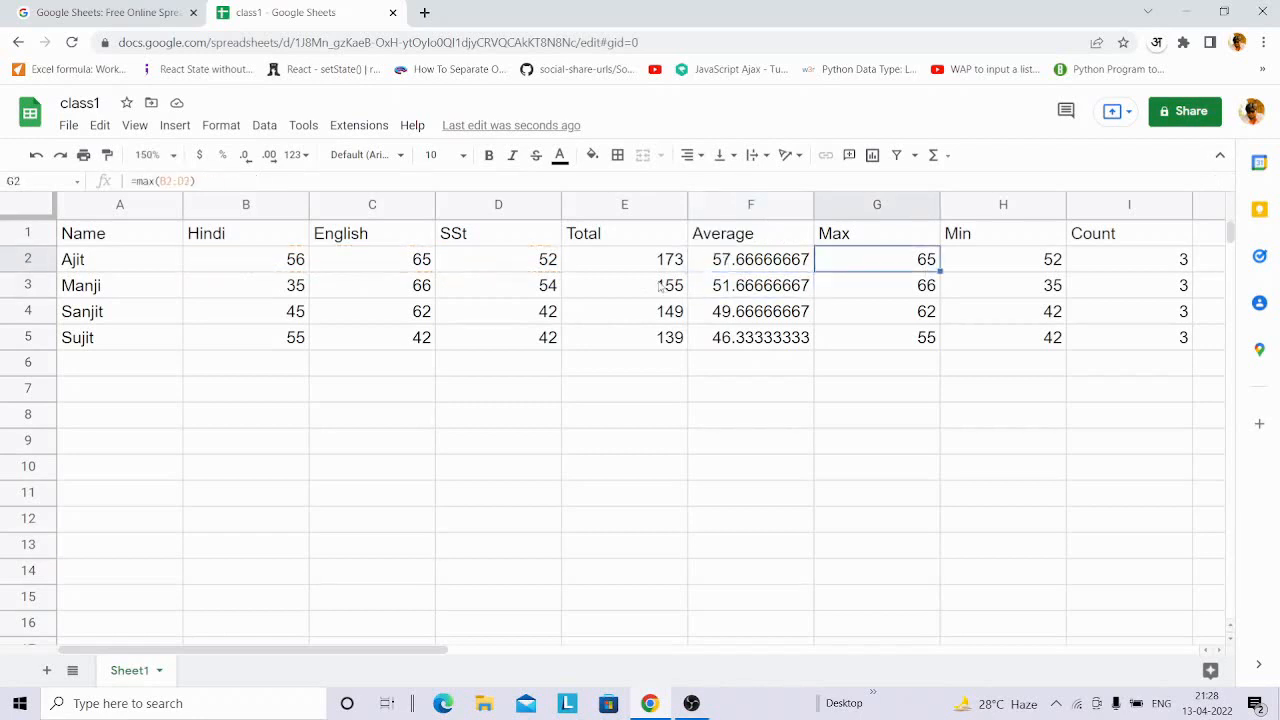
pyautogui.doubleClick(870, 257)
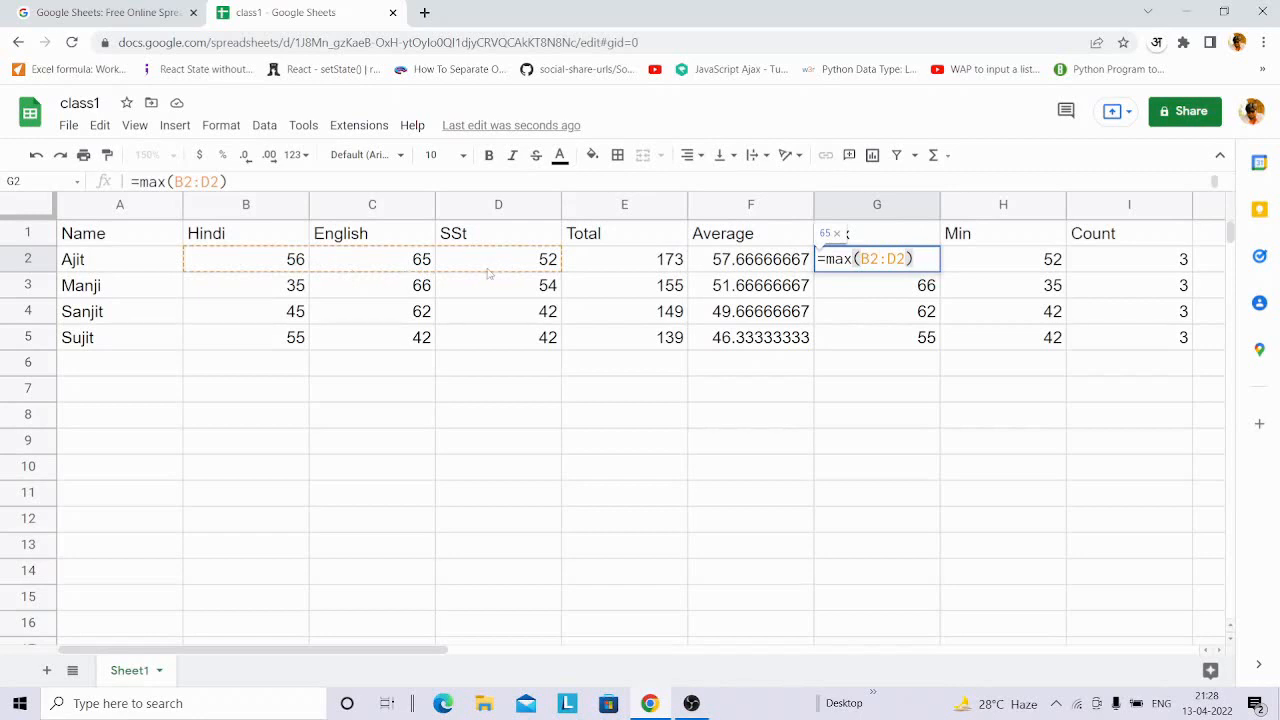
pyautogui.press('Return')
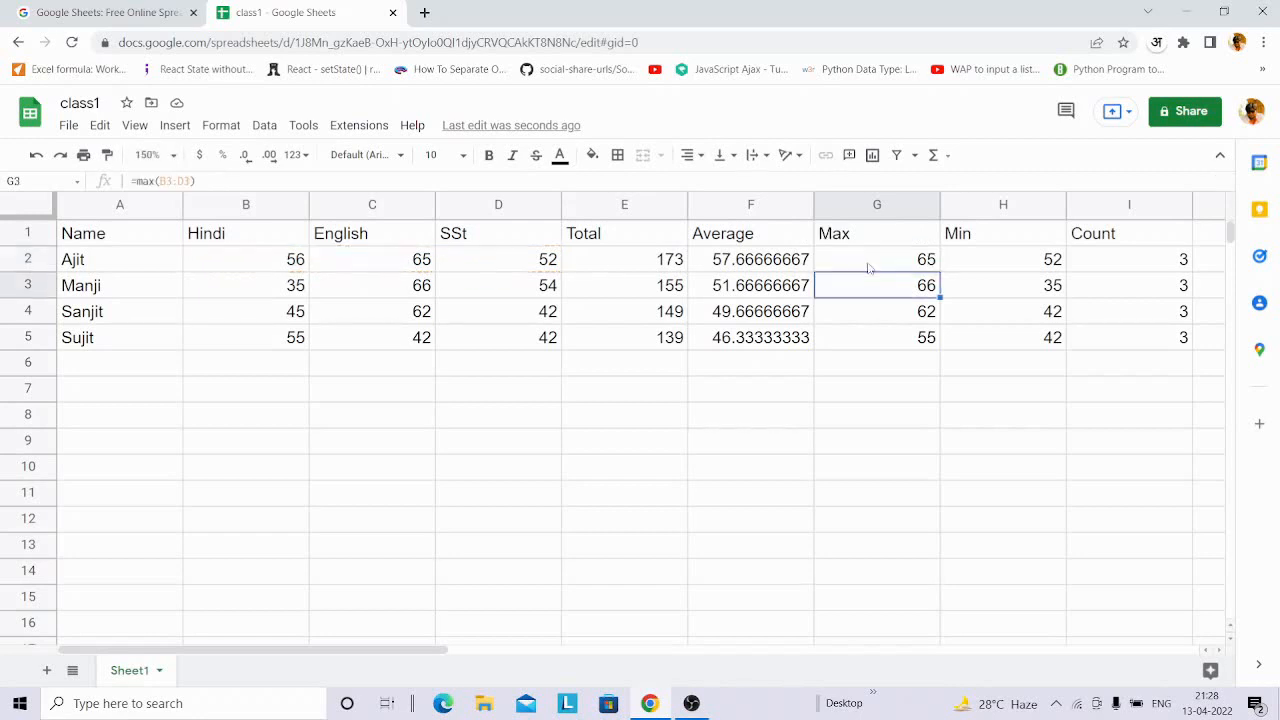
# Open the Min and Count formulas in H2 and I2 to examine which cells they use
pyautogui.click(996, 259)
pyautogui.write('=MIN(B2:D2)')
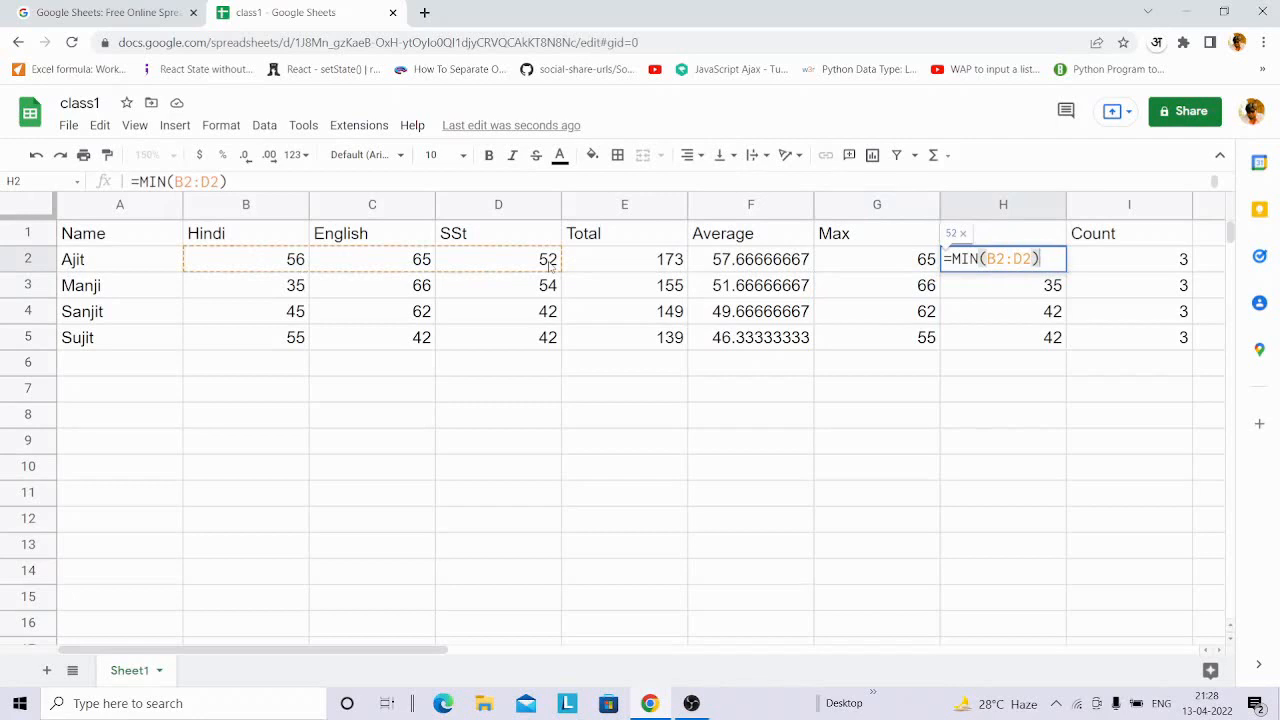
pyautogui.click(993, 282)
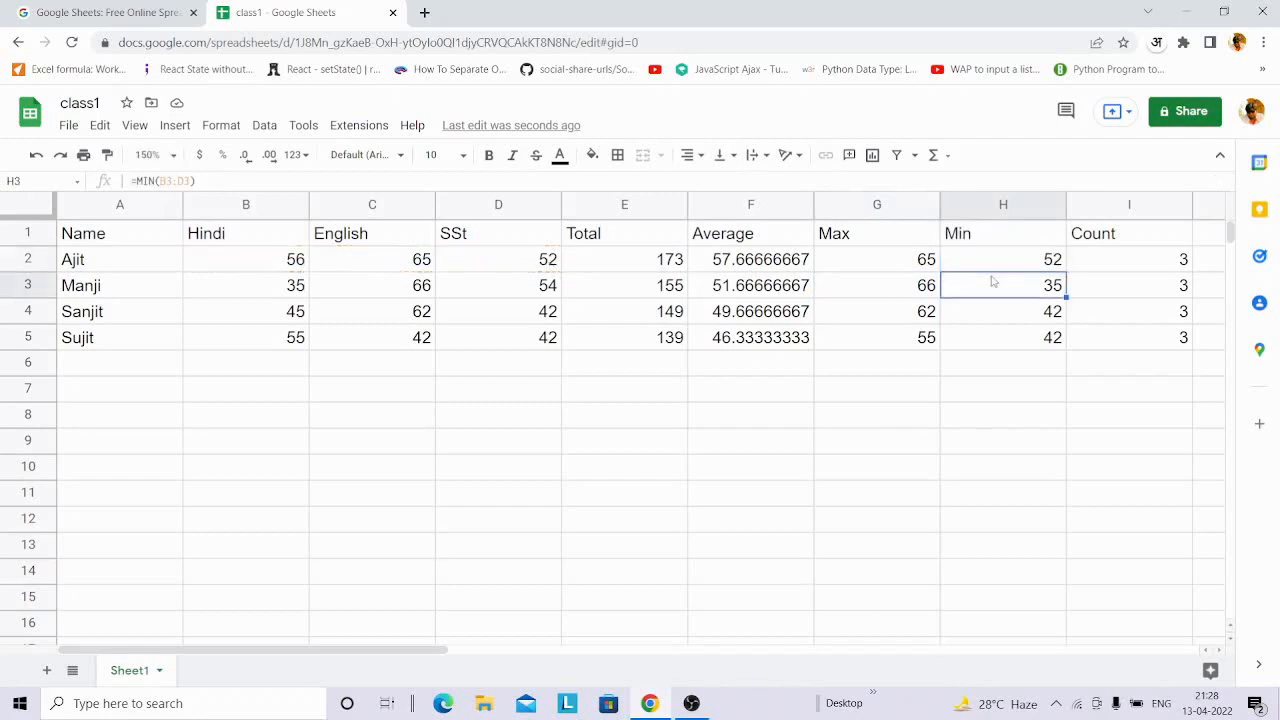
pyautogui.click(1130, 266)
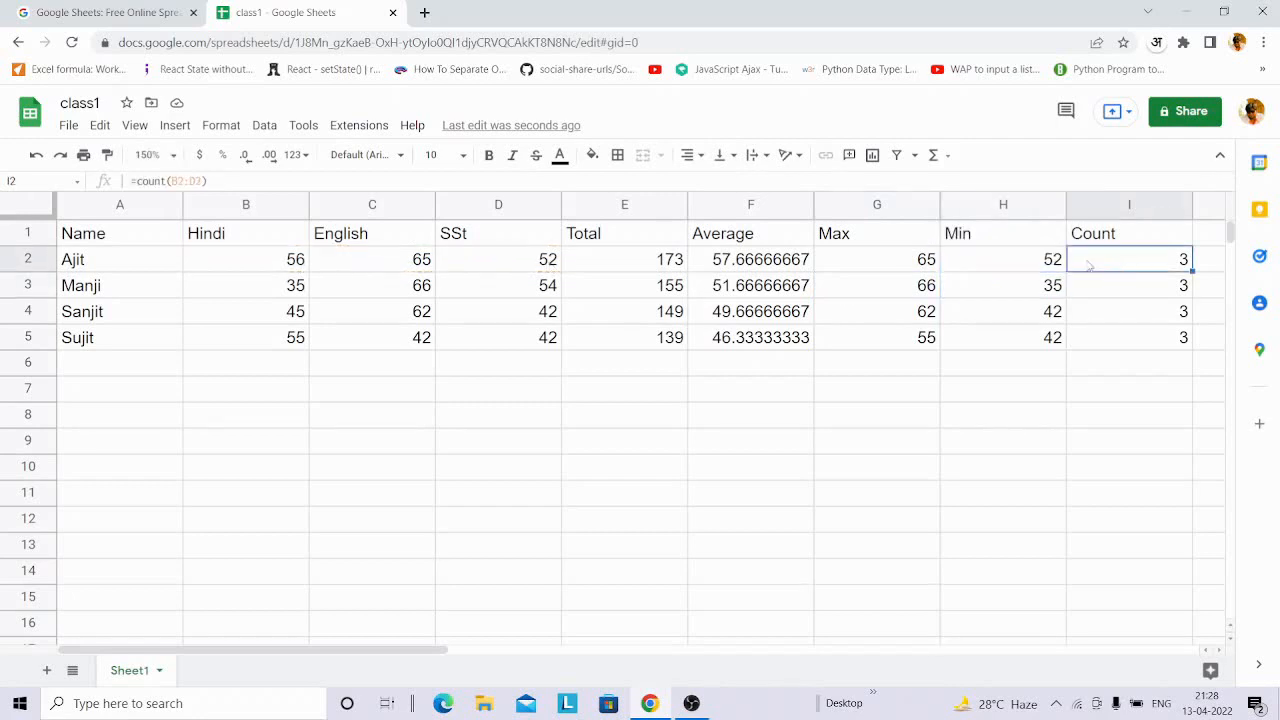
pyautogui.doubleClick(1130, 262)
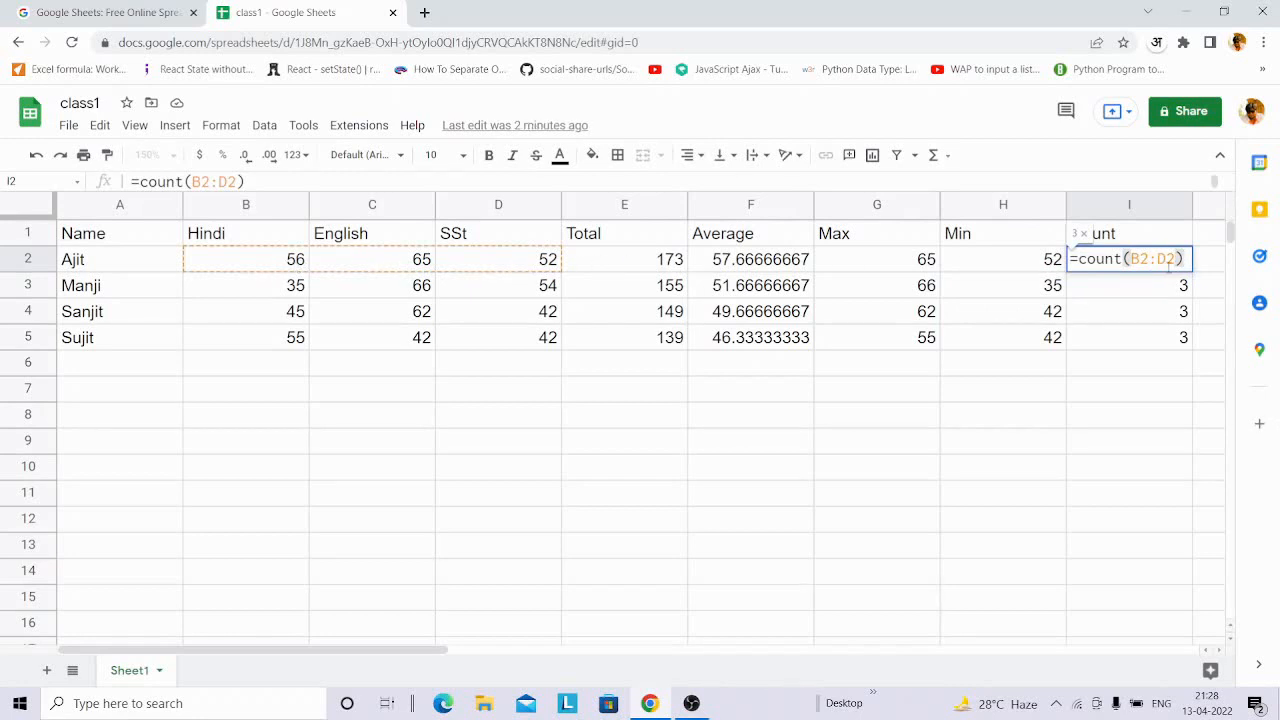
pyautogui.press('Return')
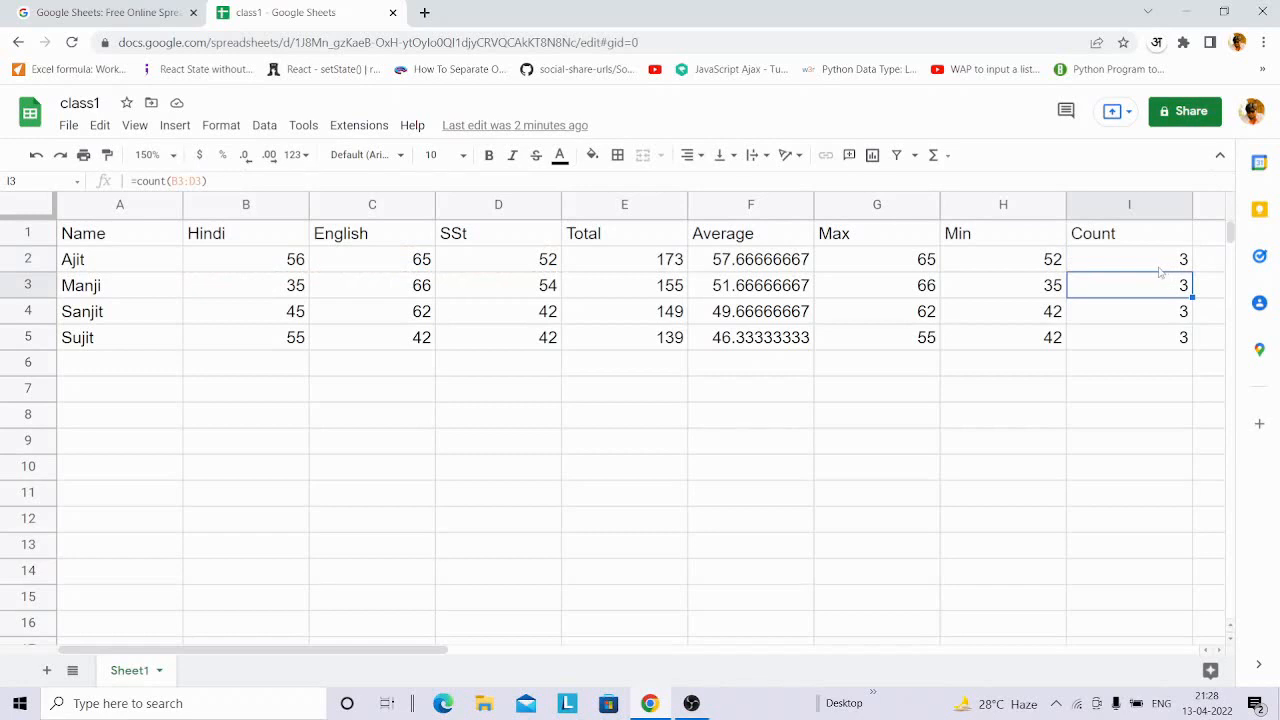
# Clear the English mark in cell C2 and enter abs in its place
pyautogui.click(1155, 263)
pyautogui.click(406, 261)
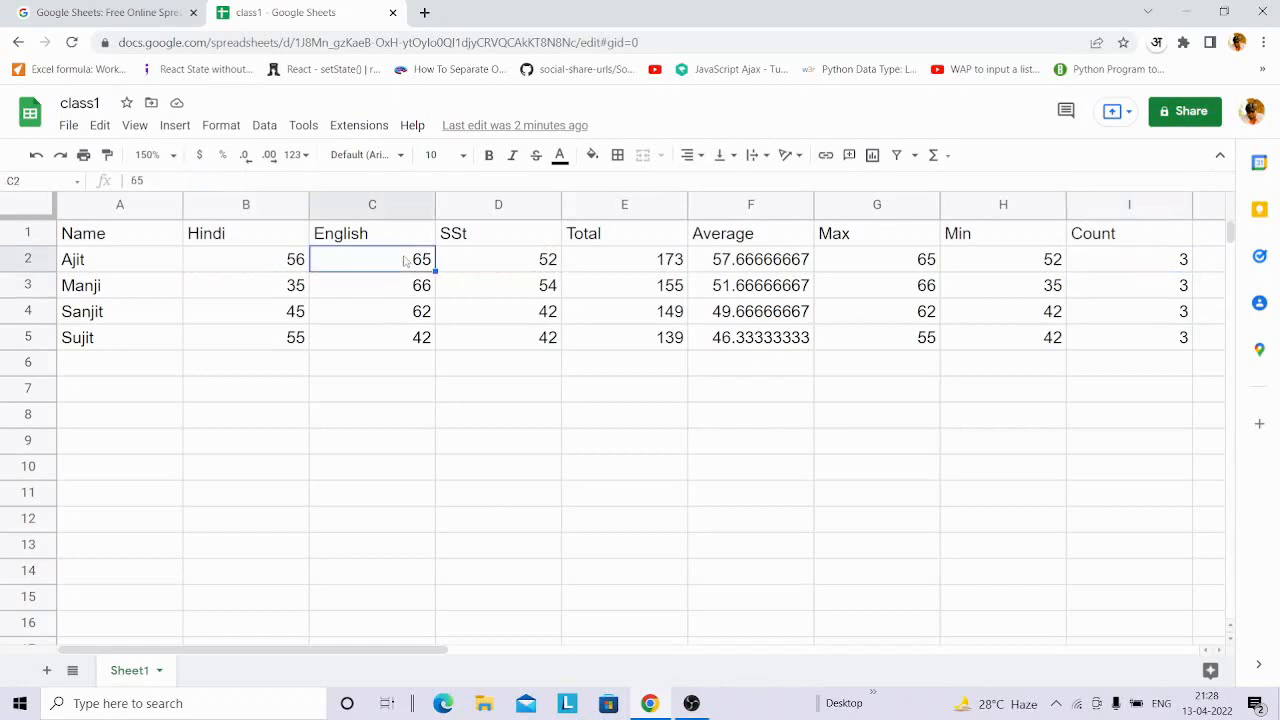
pyautogui.press('Delete')
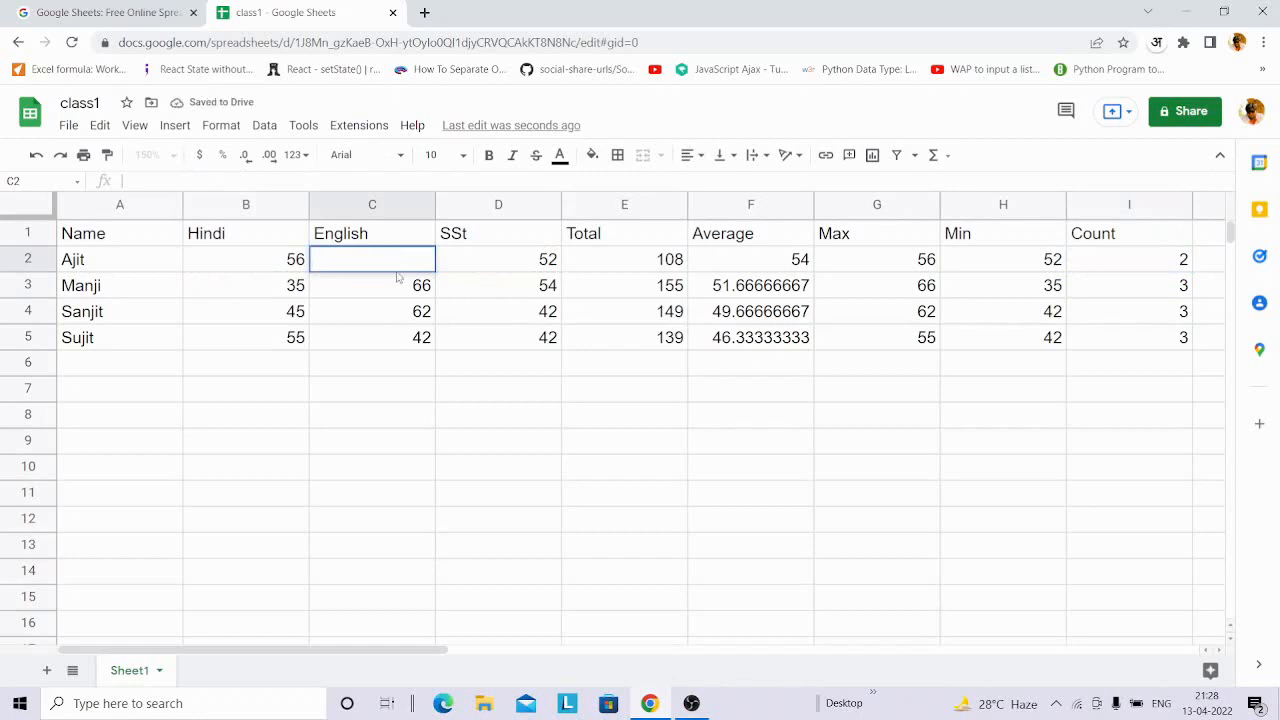
pyautogui.click(385, 287)
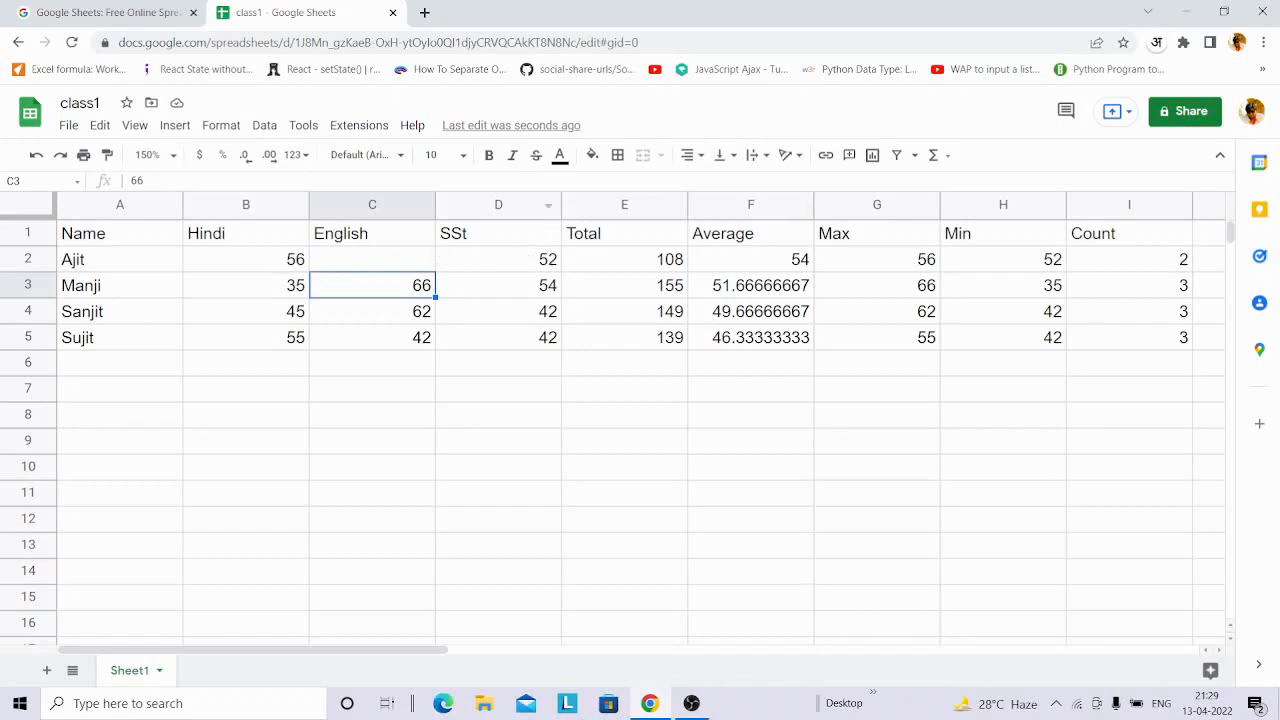
pyautogui.click(379, 264)
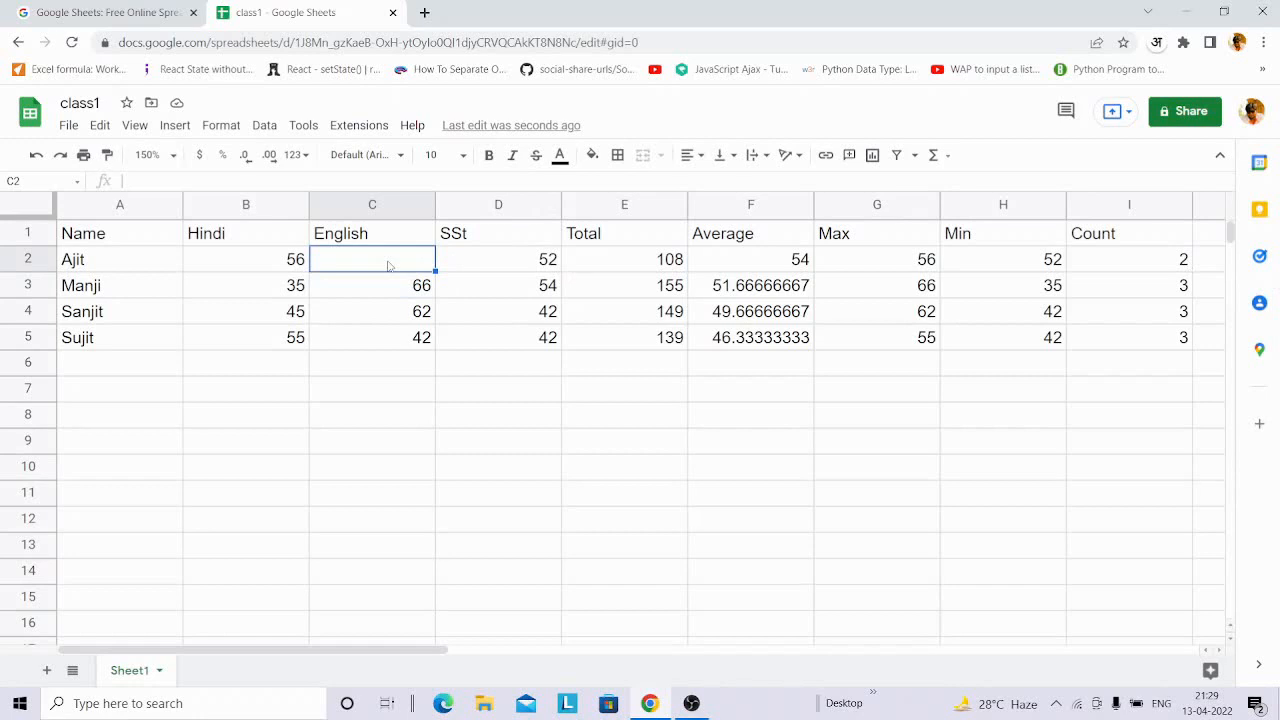
pyautogui.write('abs')
pyautogui.press('Return')
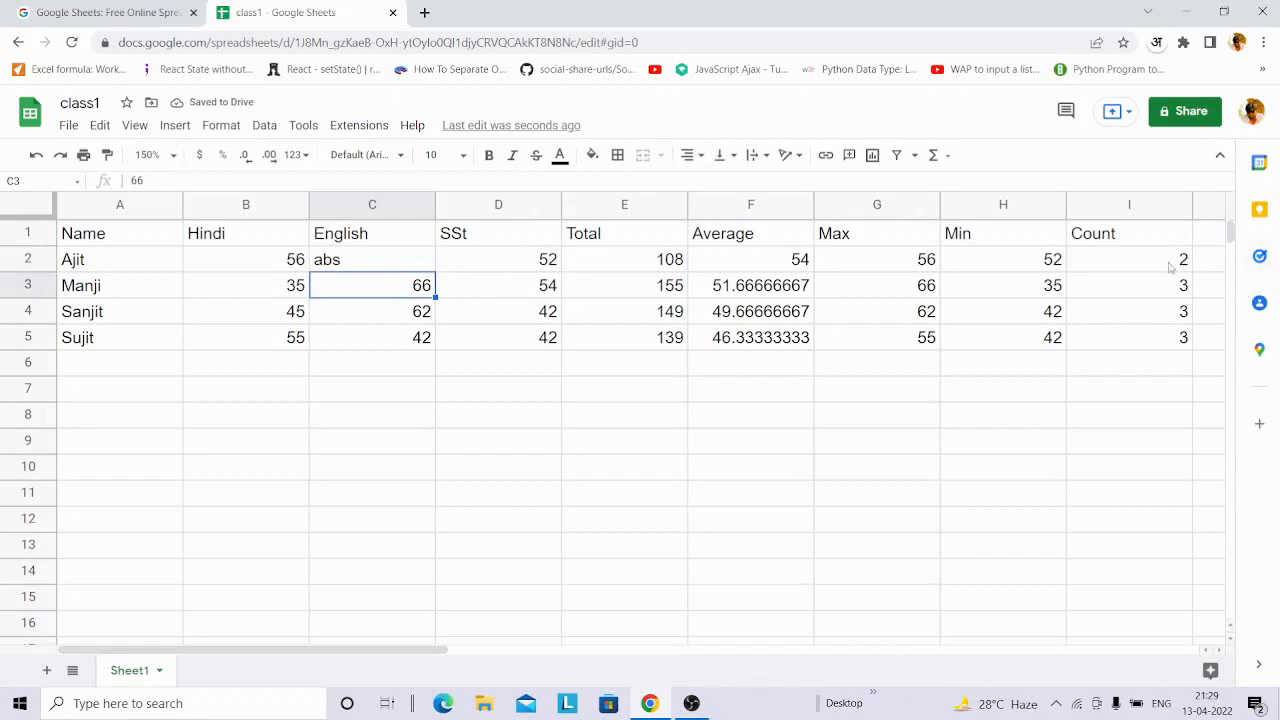
pyautogui.click(369, 265)
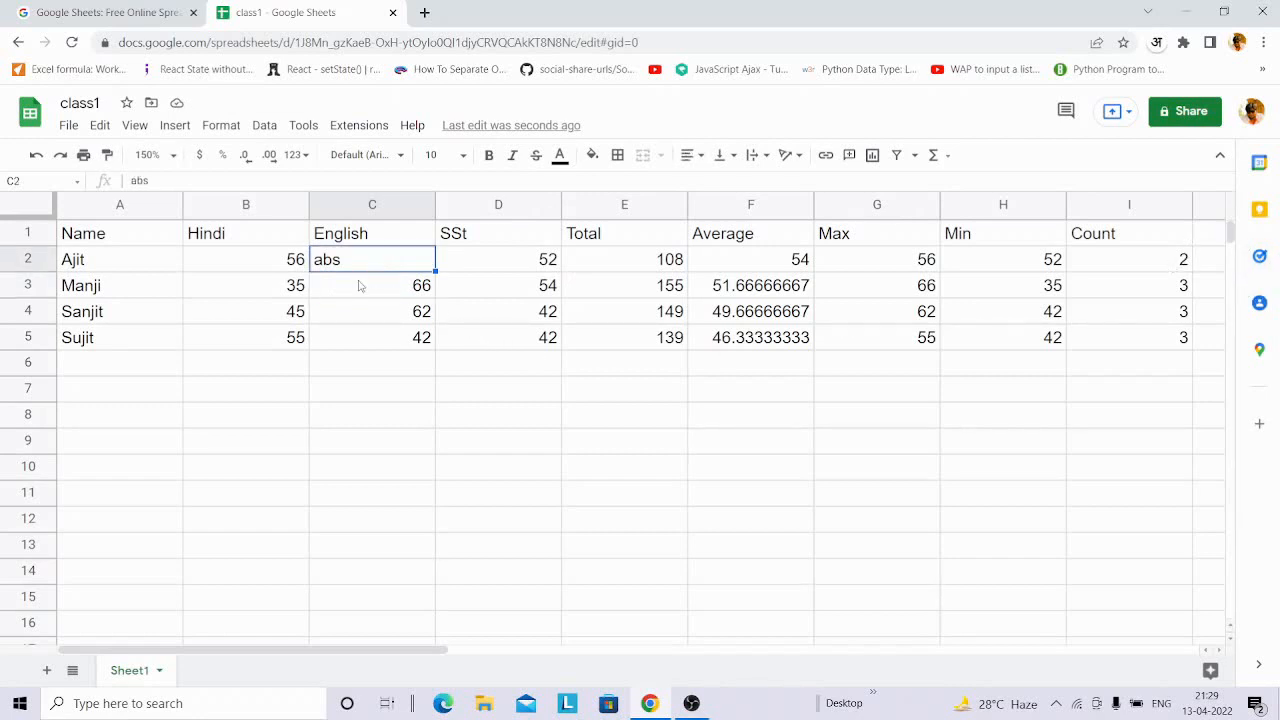
pyautogui.click(361, 288)
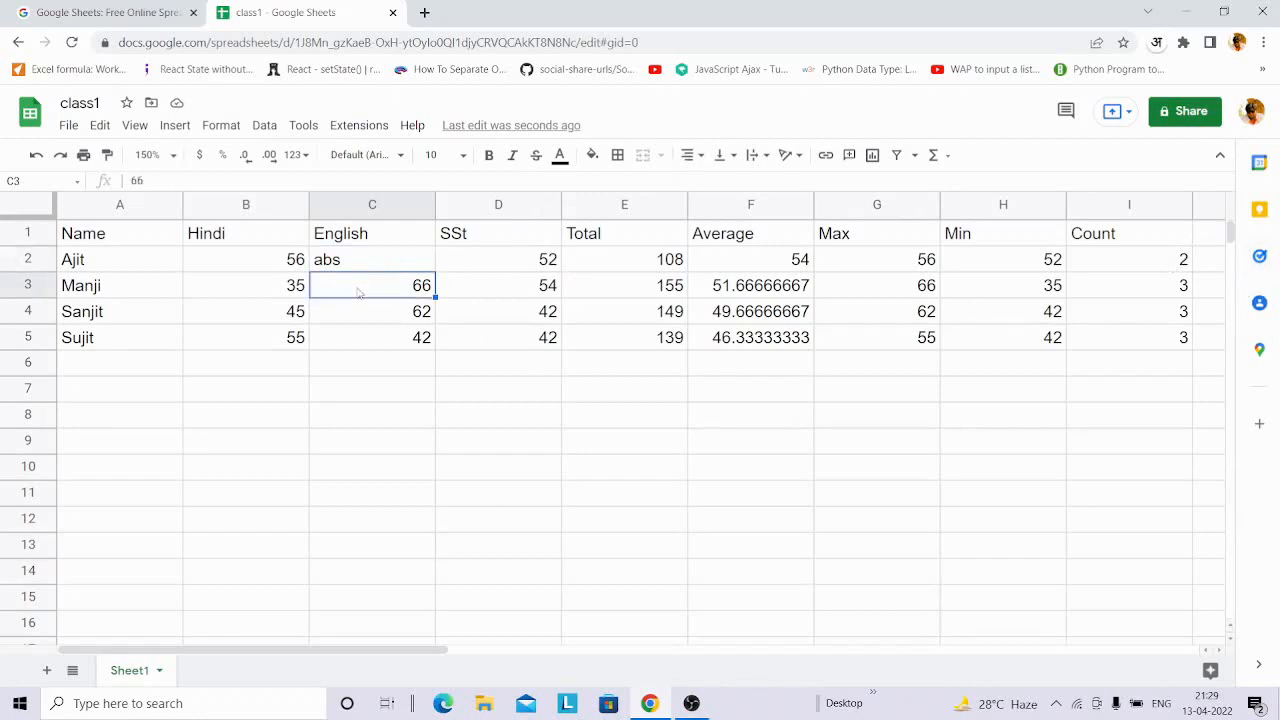
# Change the Count formula in cell I2 to =COUNTA(B2:D2)
pyautogui.doubleClick(1163, 264)
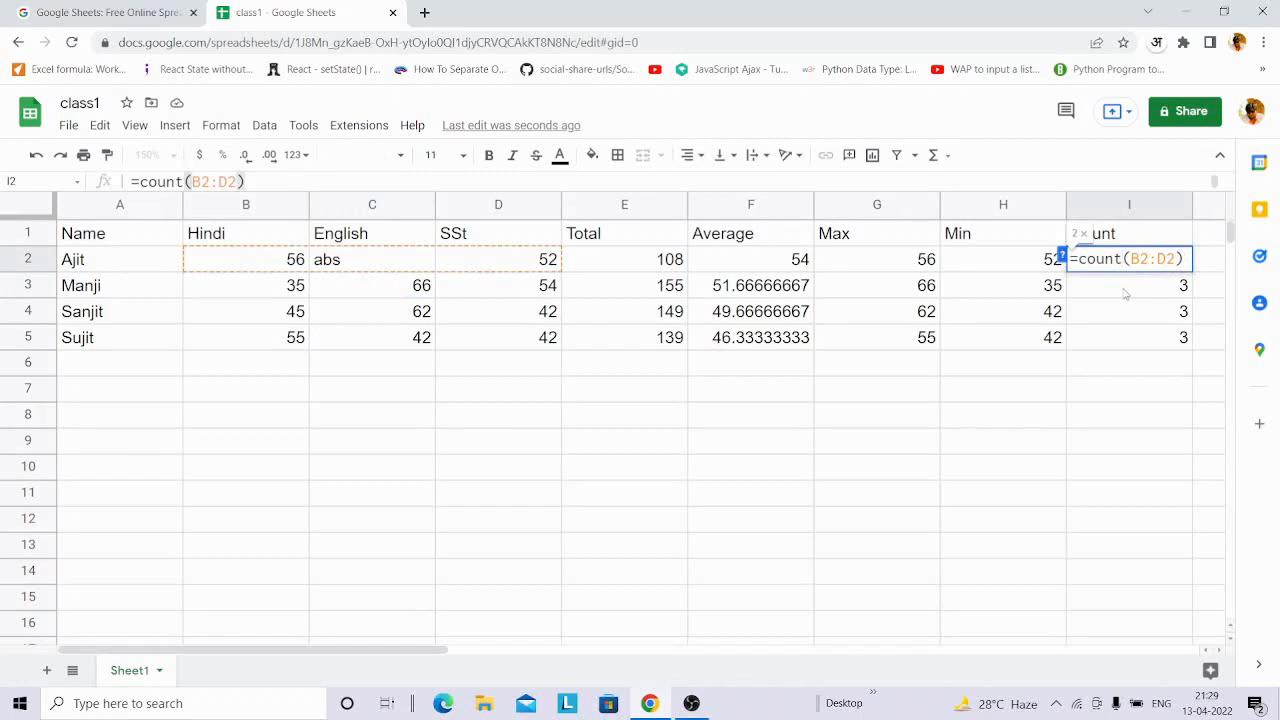
pyautogui.write('a')
pyautogui.press('Tab')
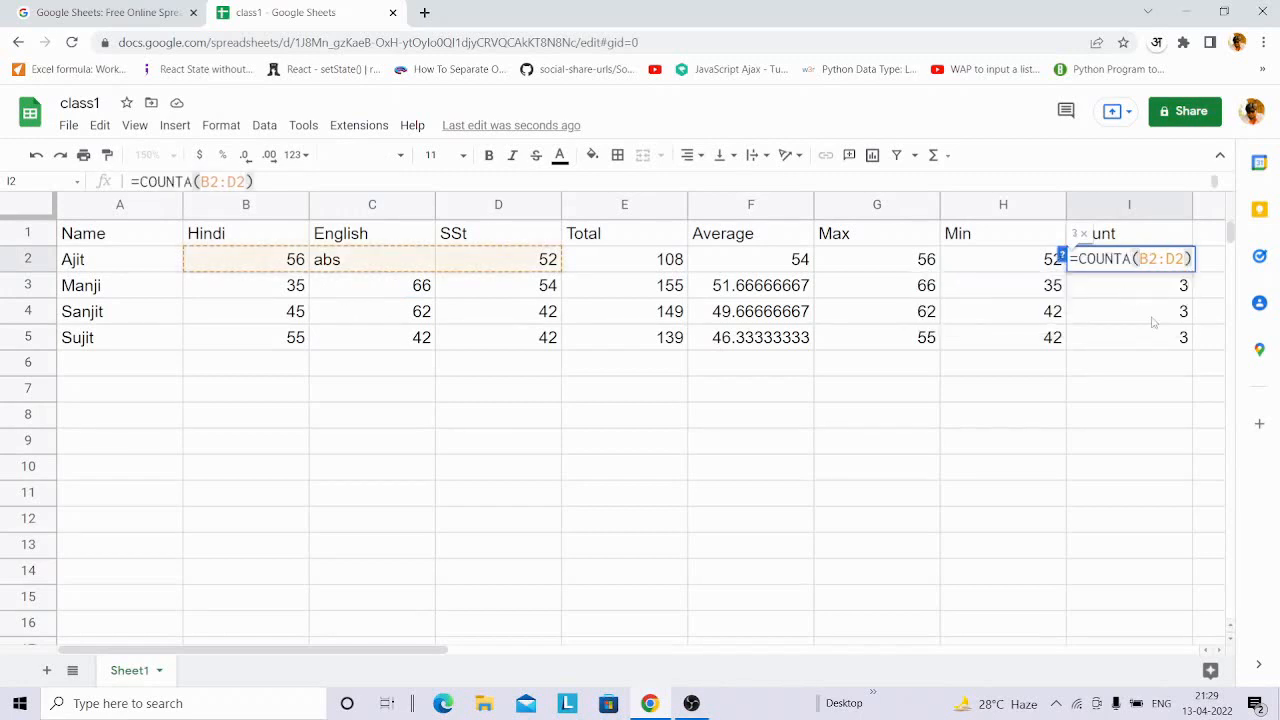
pyautogui.press('Return')
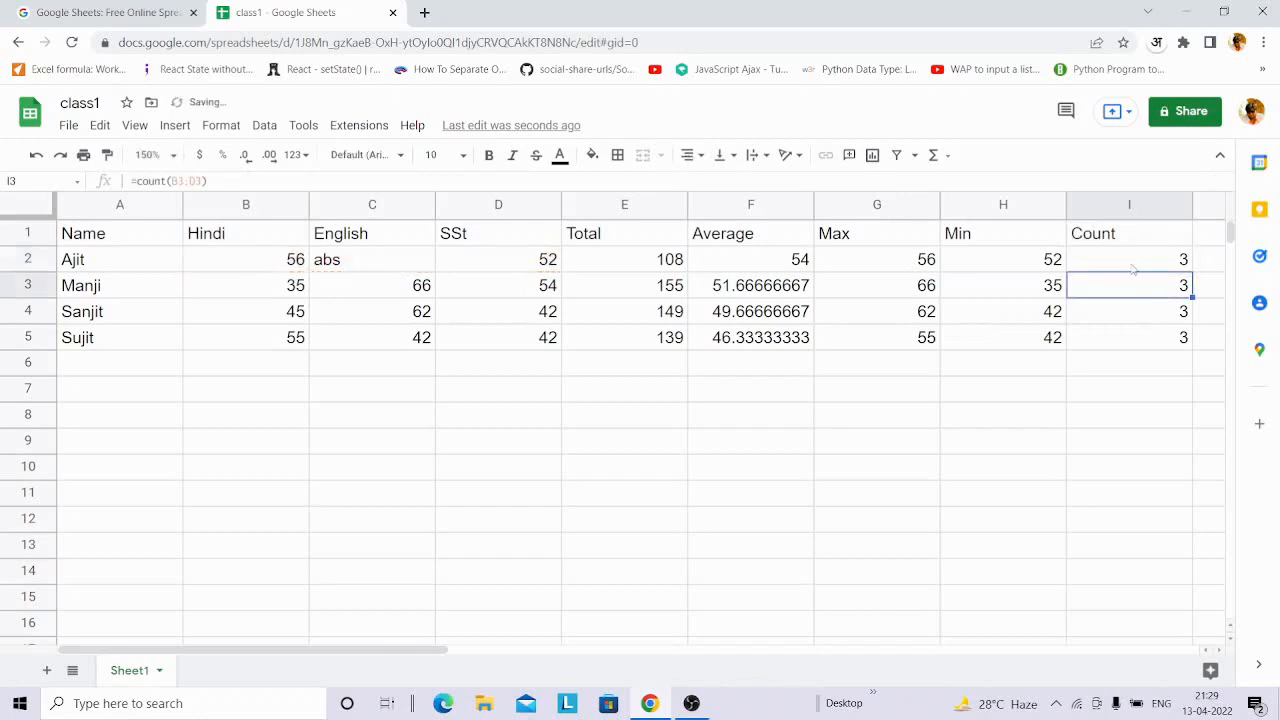
pyautogui.click(1128, 261)
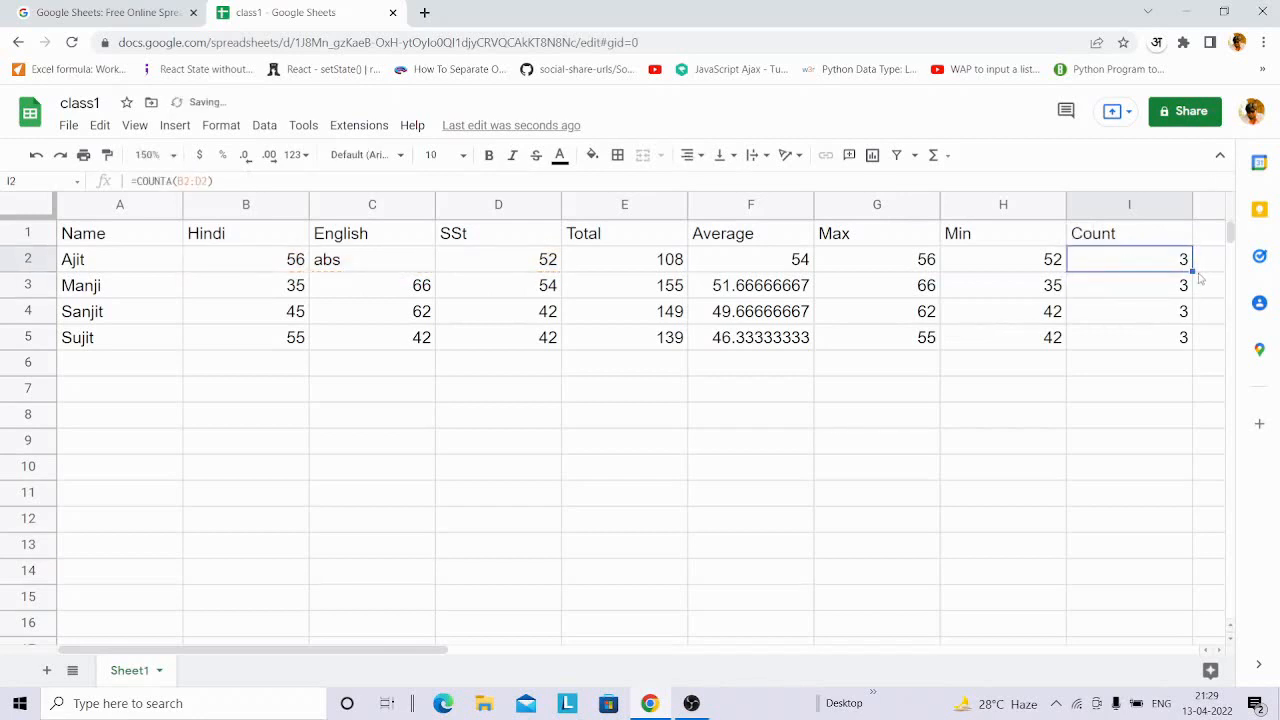